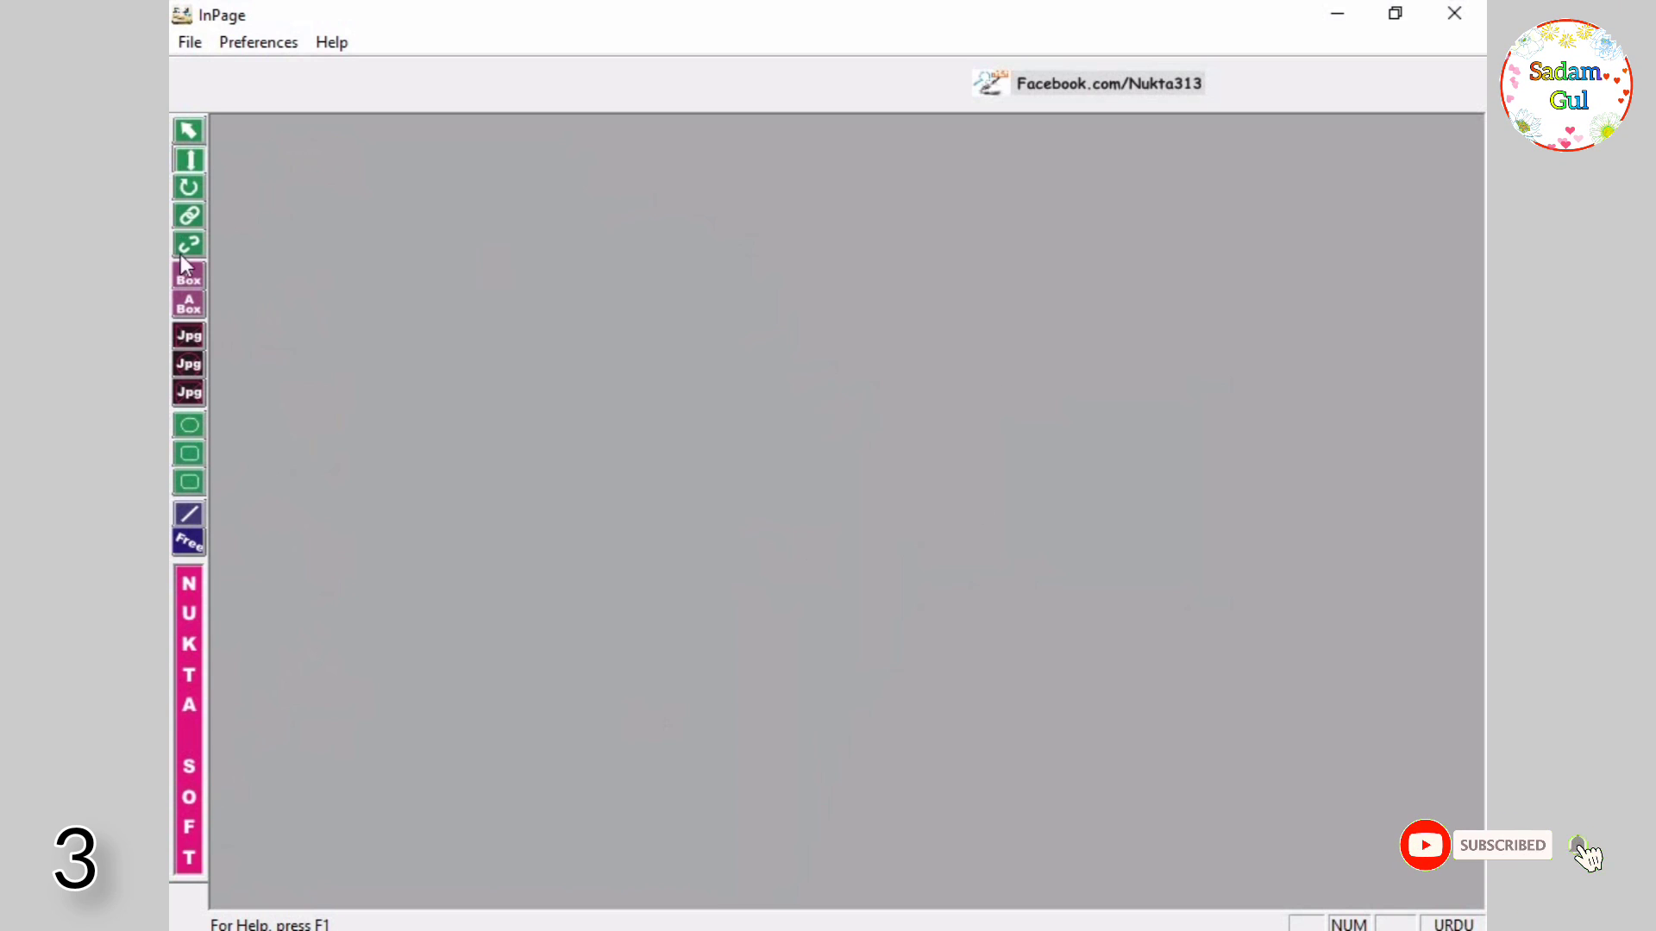
Step: Create a one-page A4 portrait document with 12.7 mm margins and right-to-left direction, viewed at 50% and then 100%
click(191, 41)
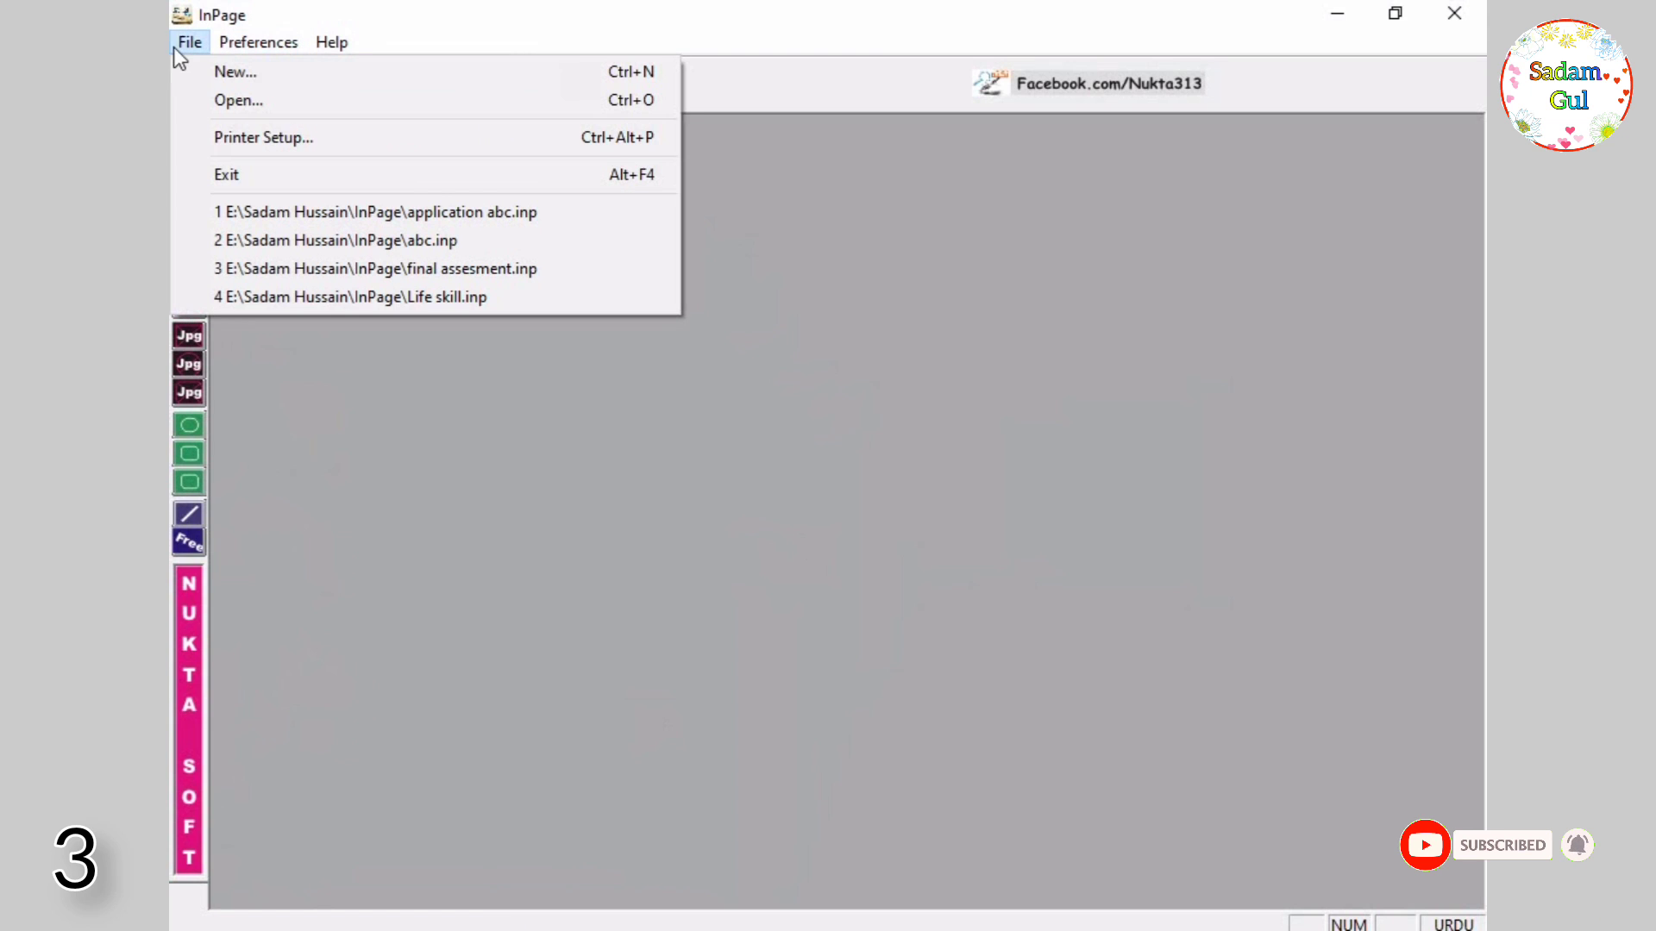
click(215, 71)
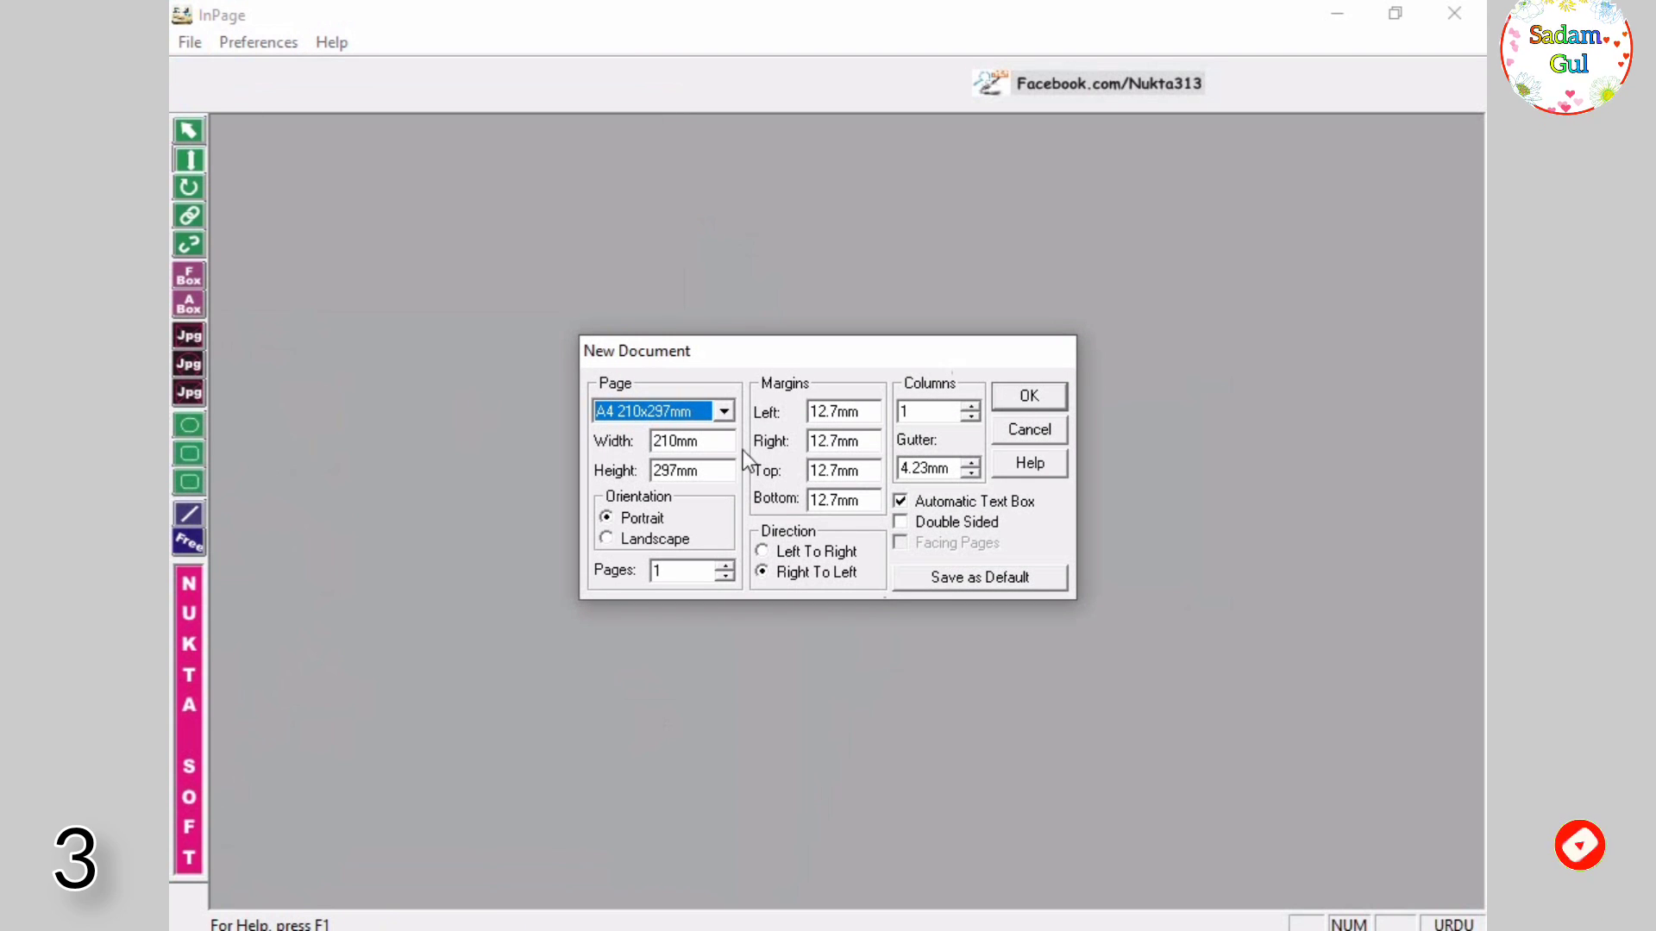
click(1035, 399)
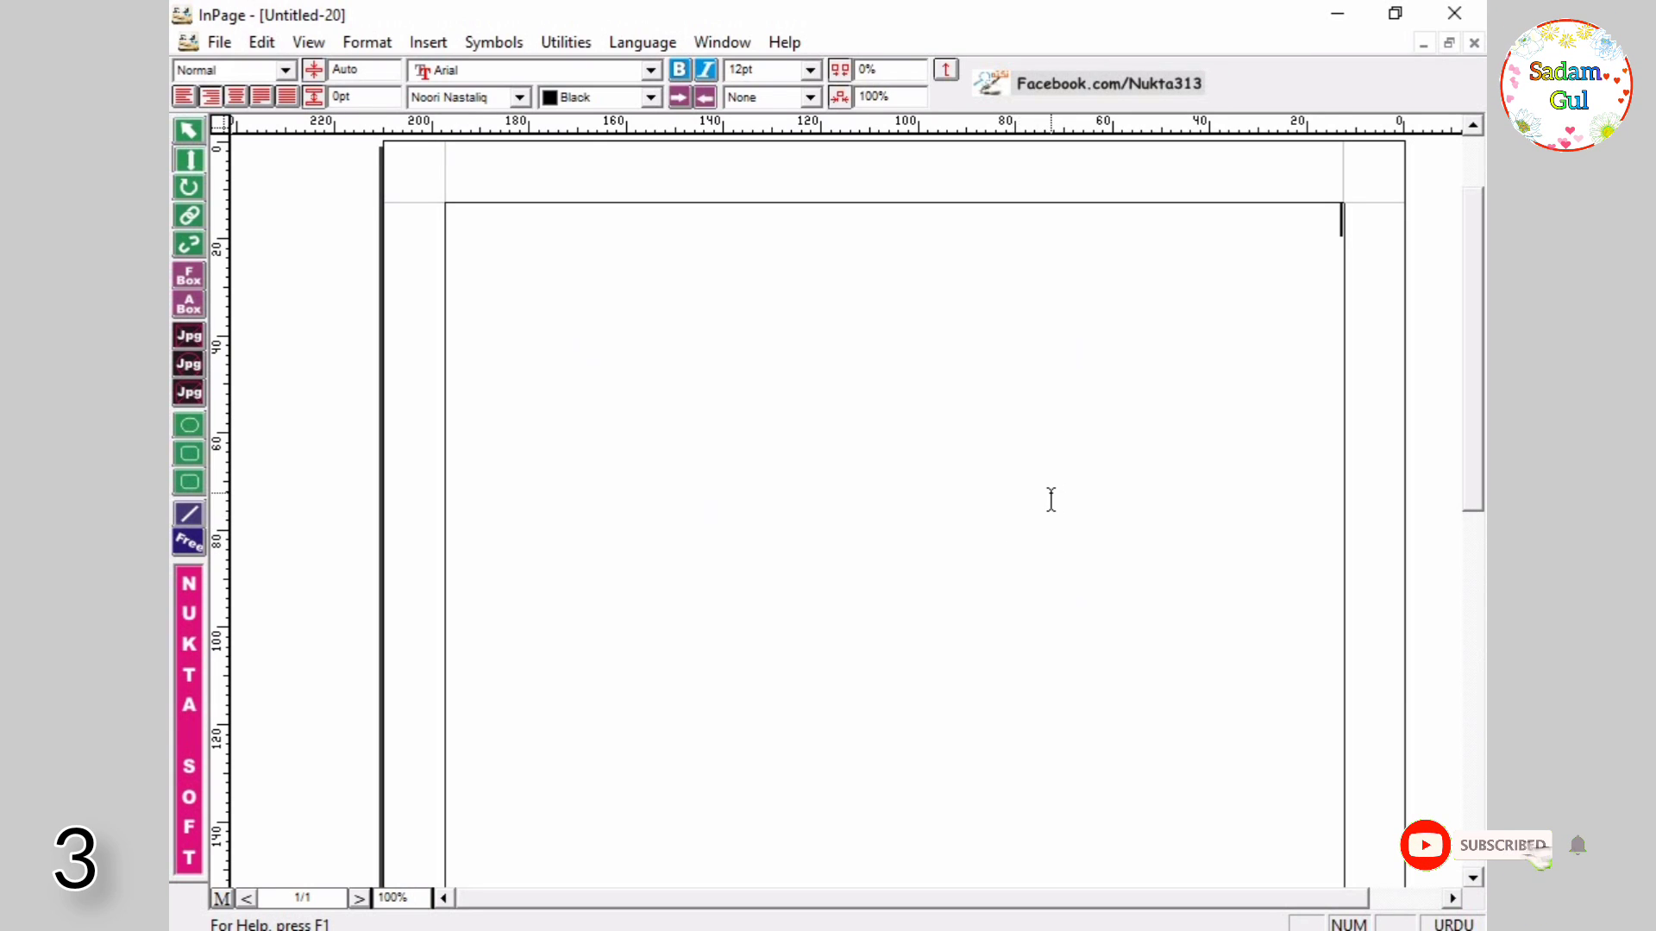
key(ctrl+5)
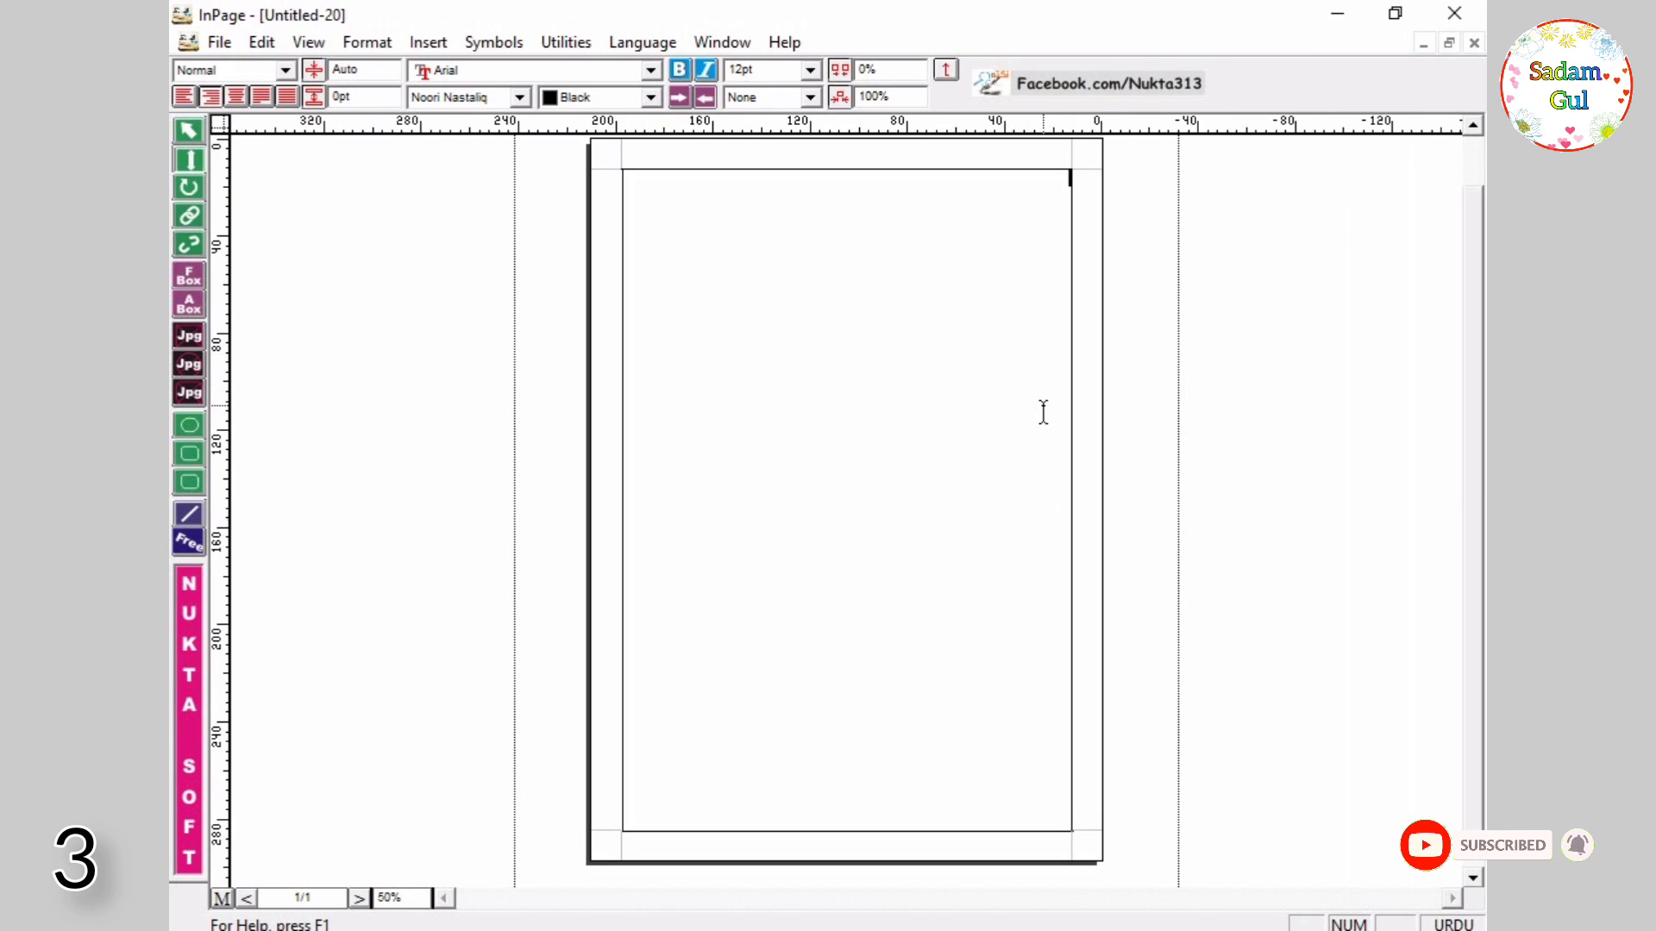
key(ctrl+1)
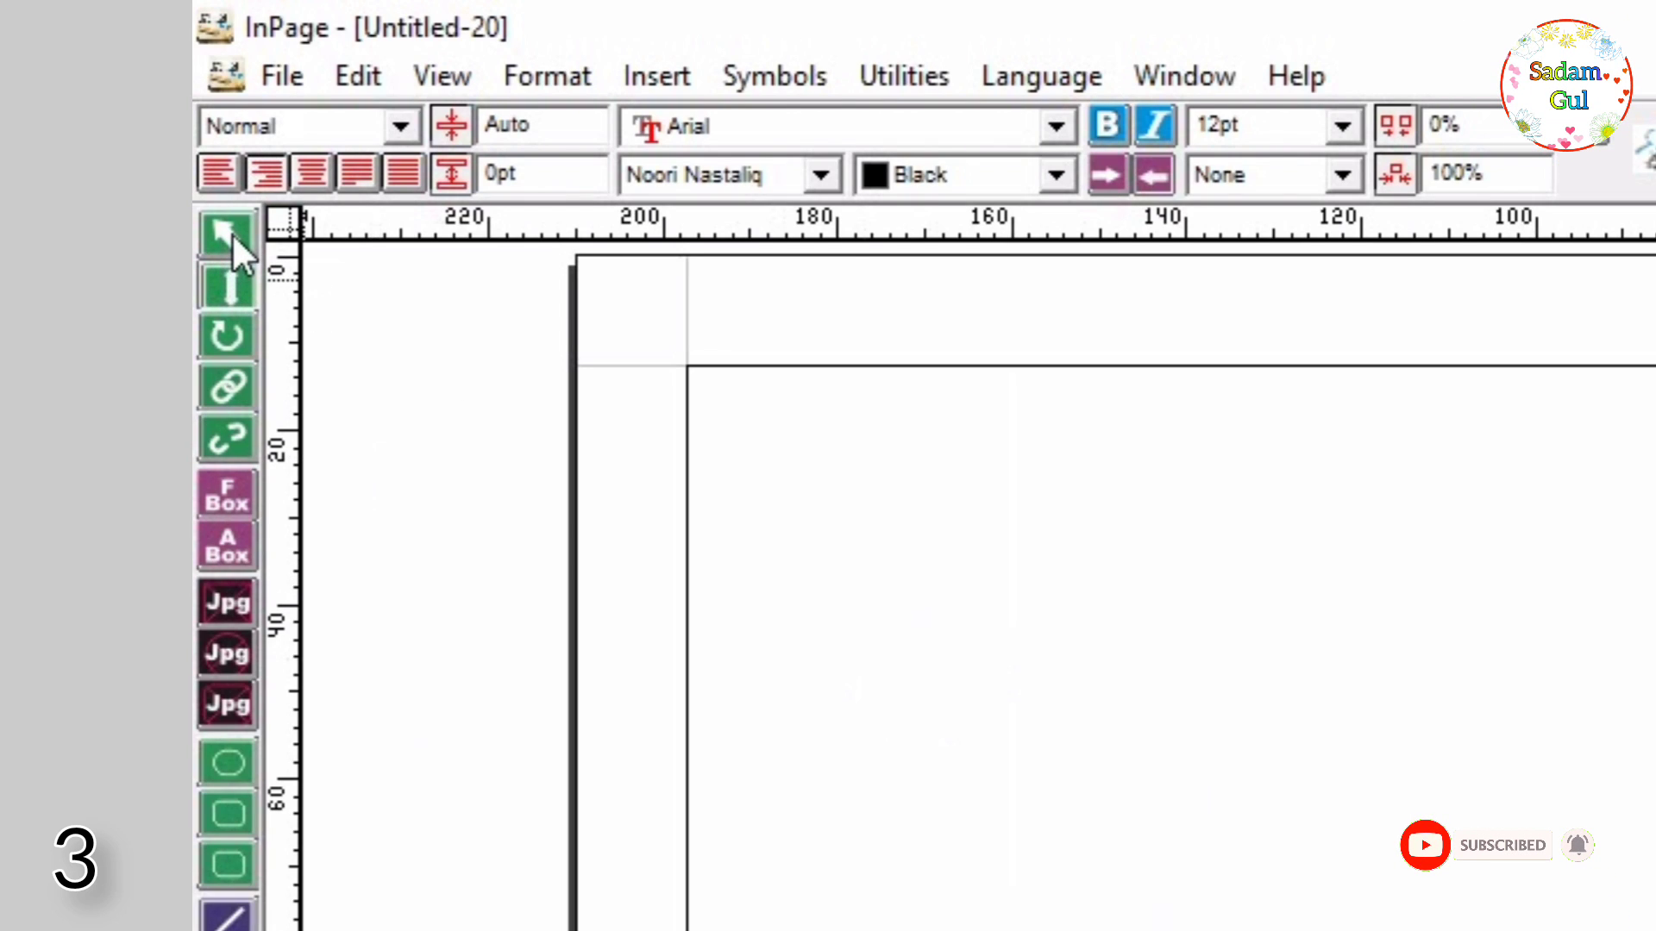
Step: Draw a rectangle about 34 by 44 mm on the page's upper half and an ellipse about 35 by 51 mm beside it
click(231, 231)
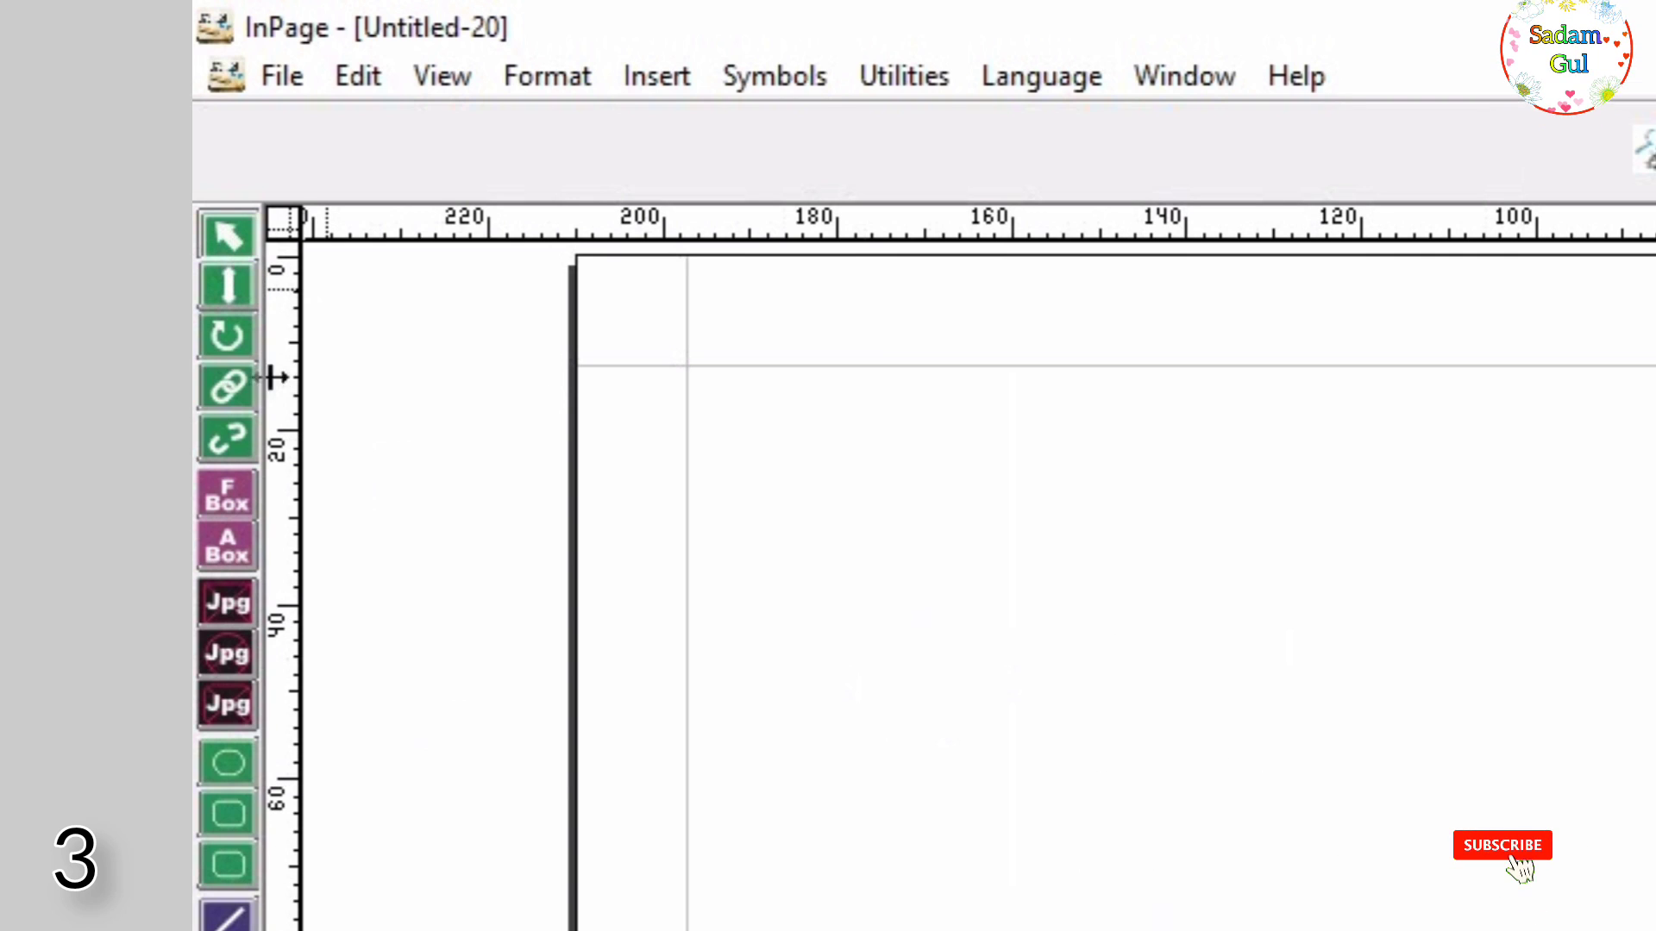
click(228, 283)
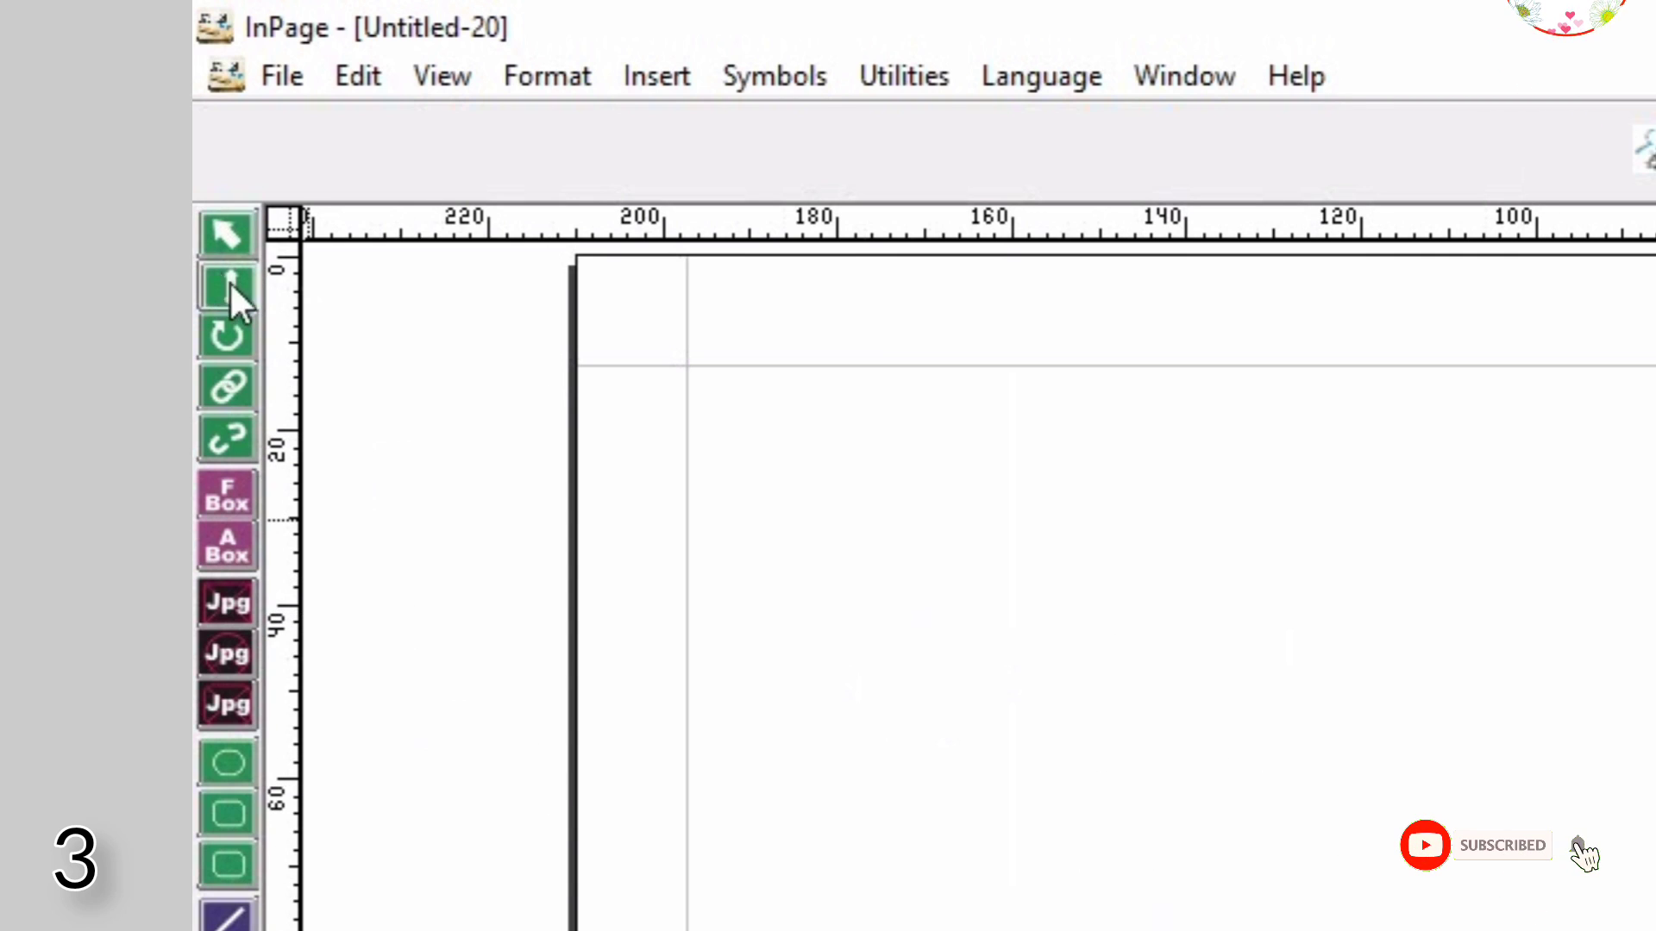
click(228, 770)
drag(988, 584, 1278, 930)
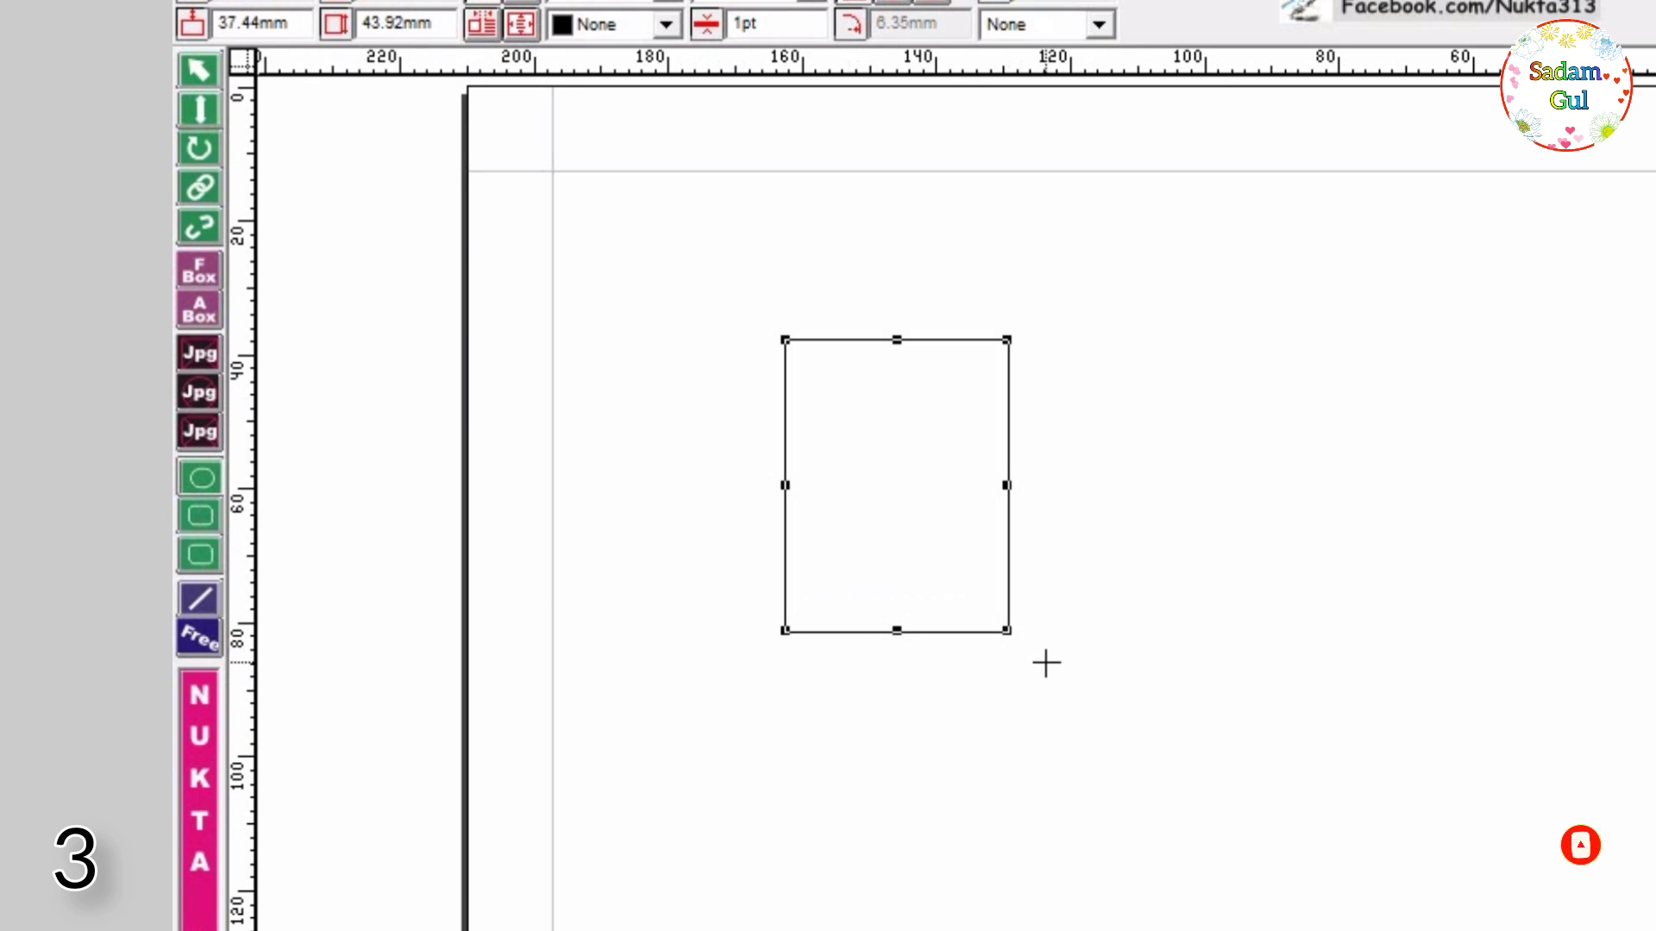
click(191, 516)
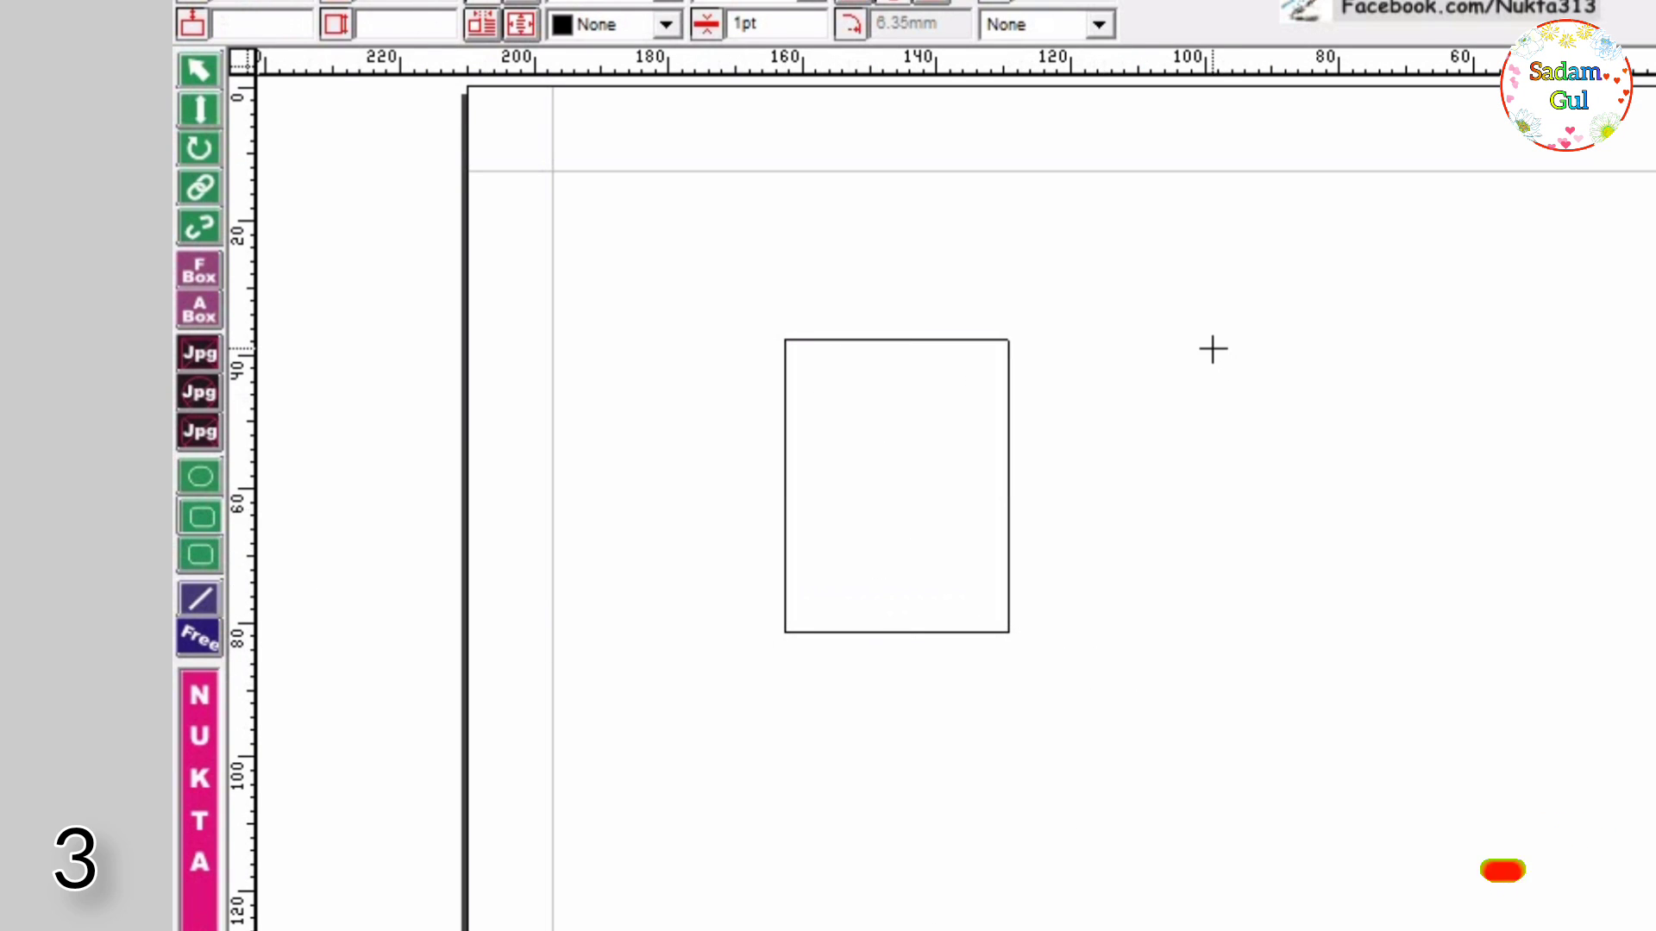
drag(1213, 349, 1449, 690)
Step: Draw a rounded rectangle about 50 mm wide and 32 mm high below and between the rectangle and the ellipse
click(200, 558)
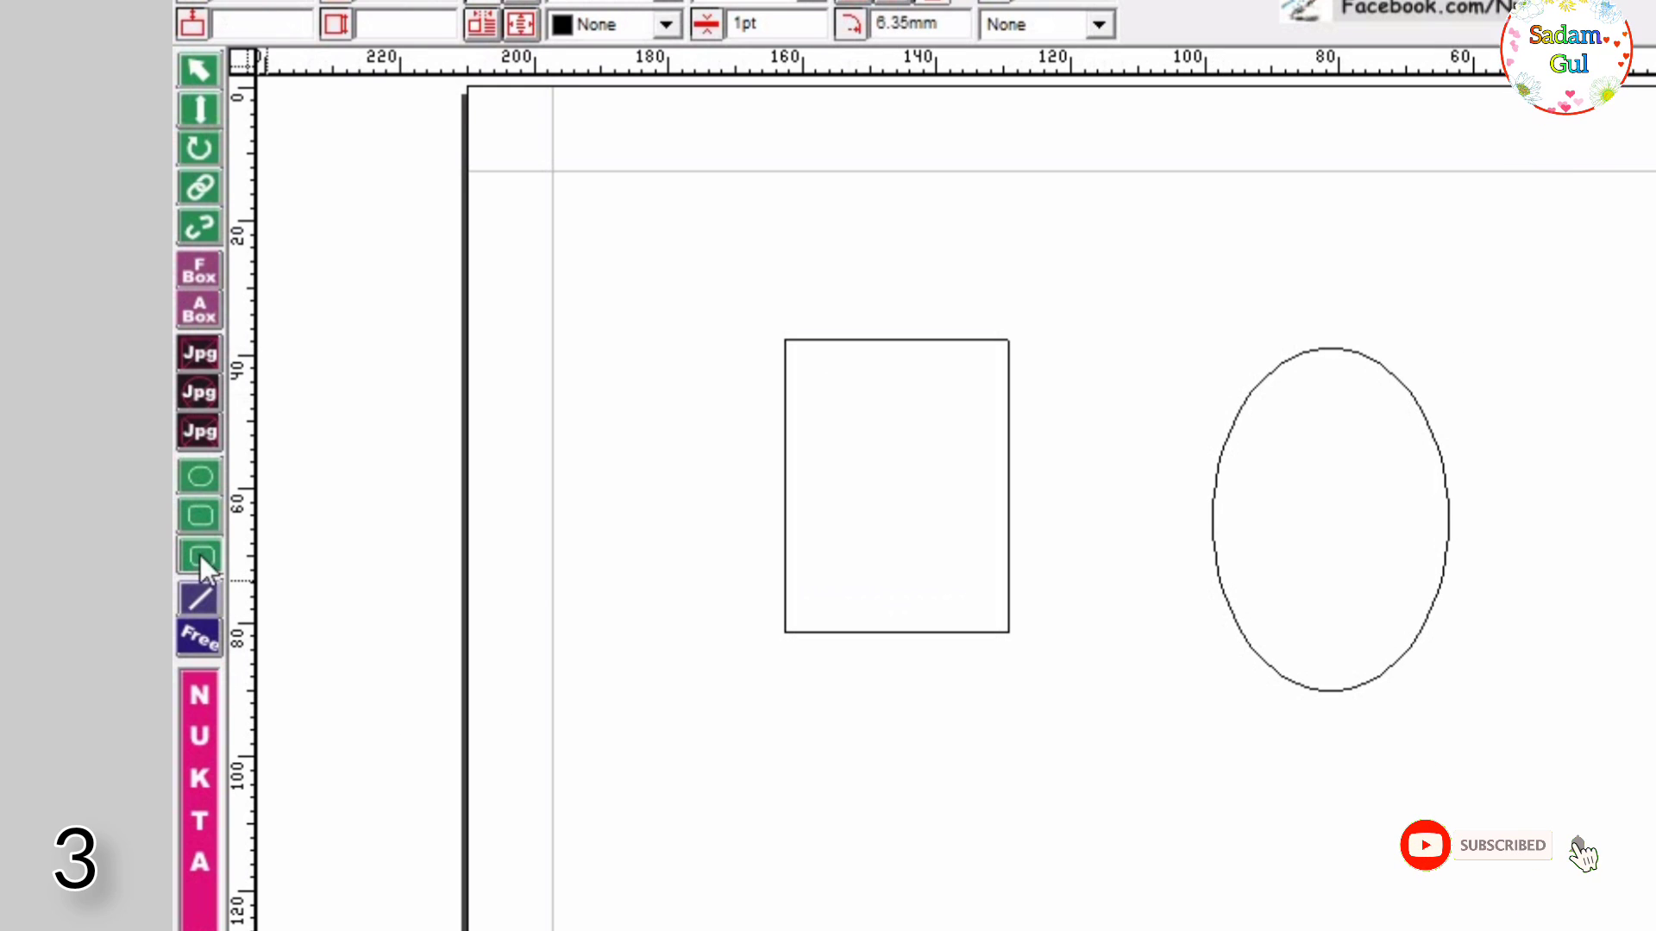
drag(954, 760, 1288, 930)
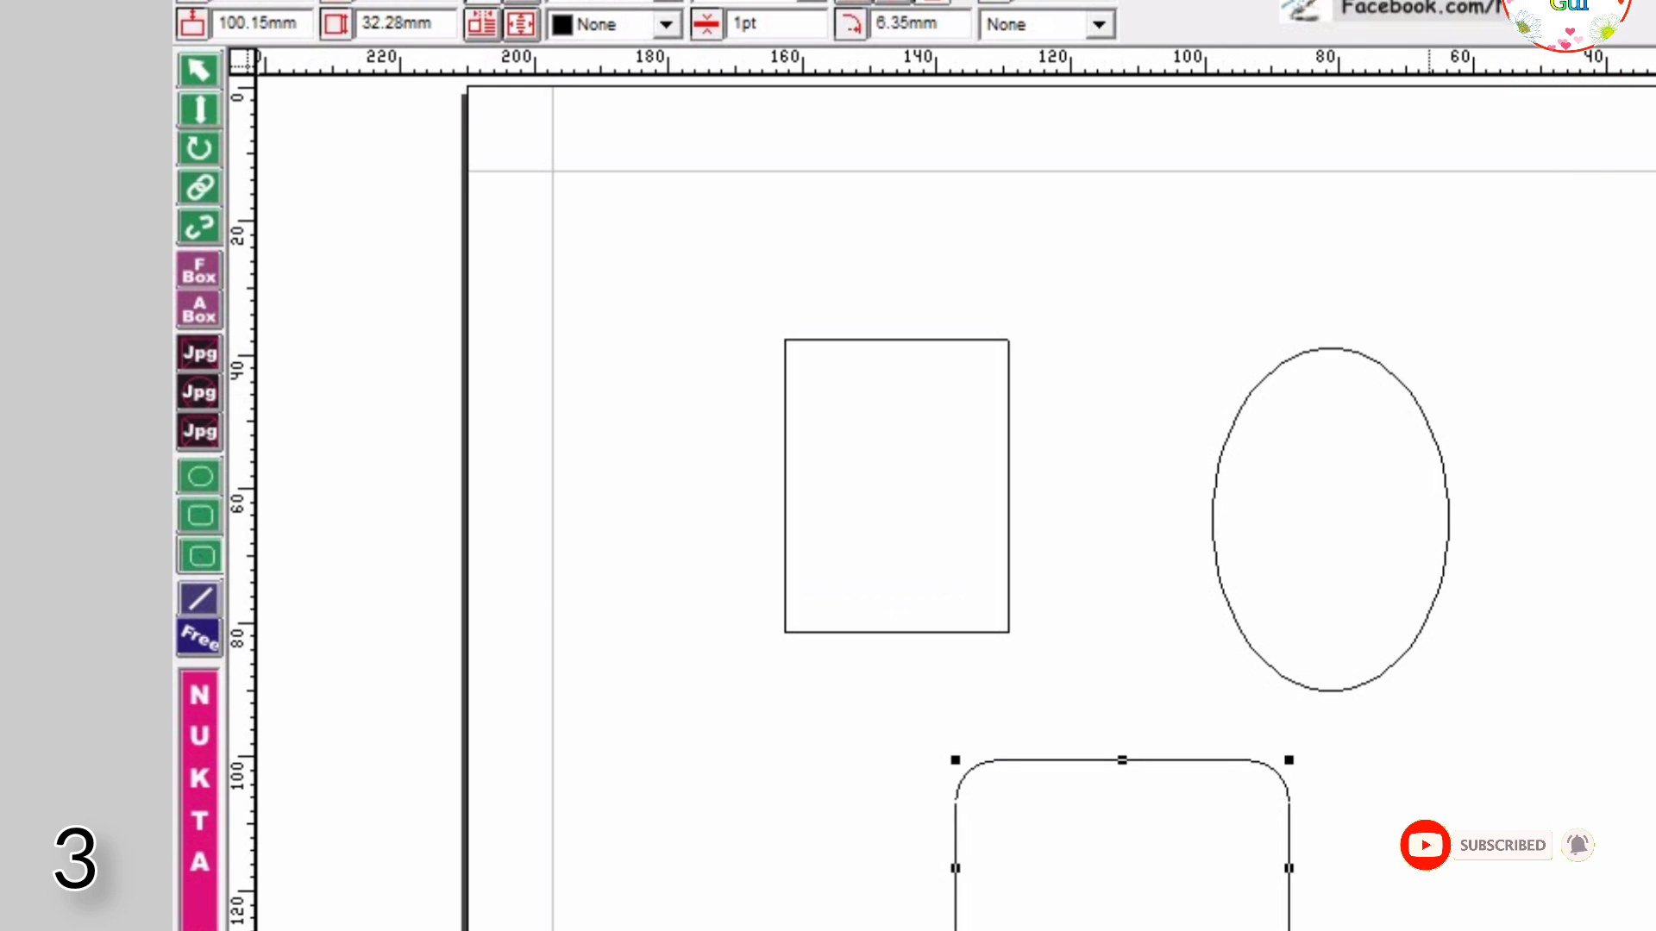
click(1447, 893)
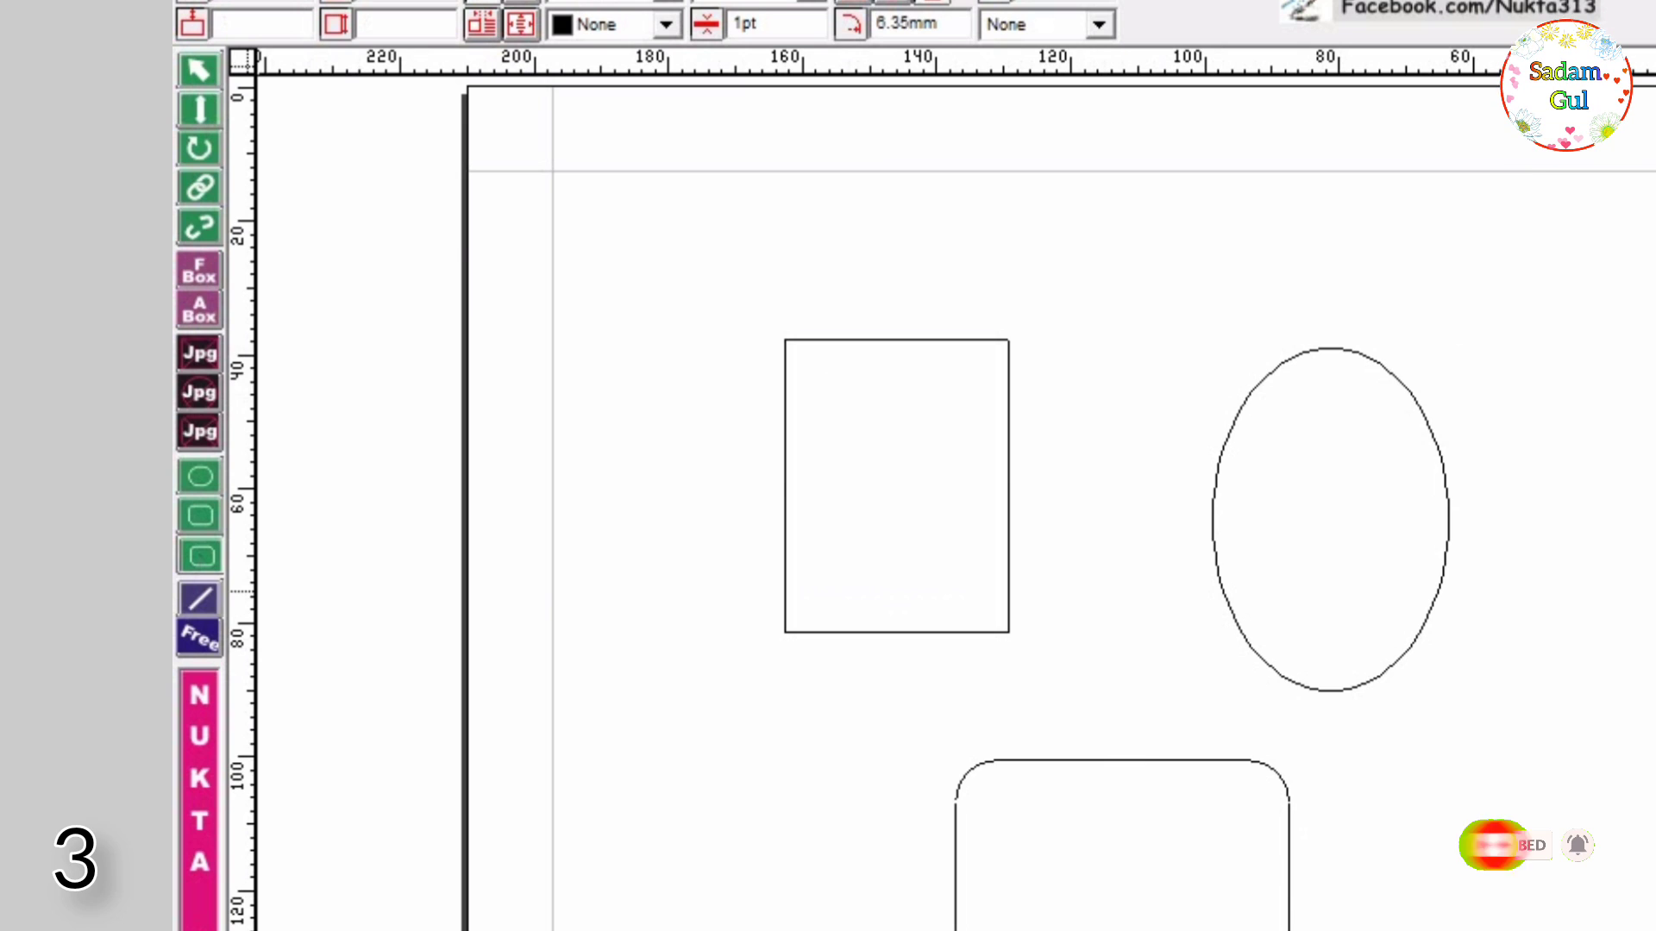
scroll(949, 517, up, 3)
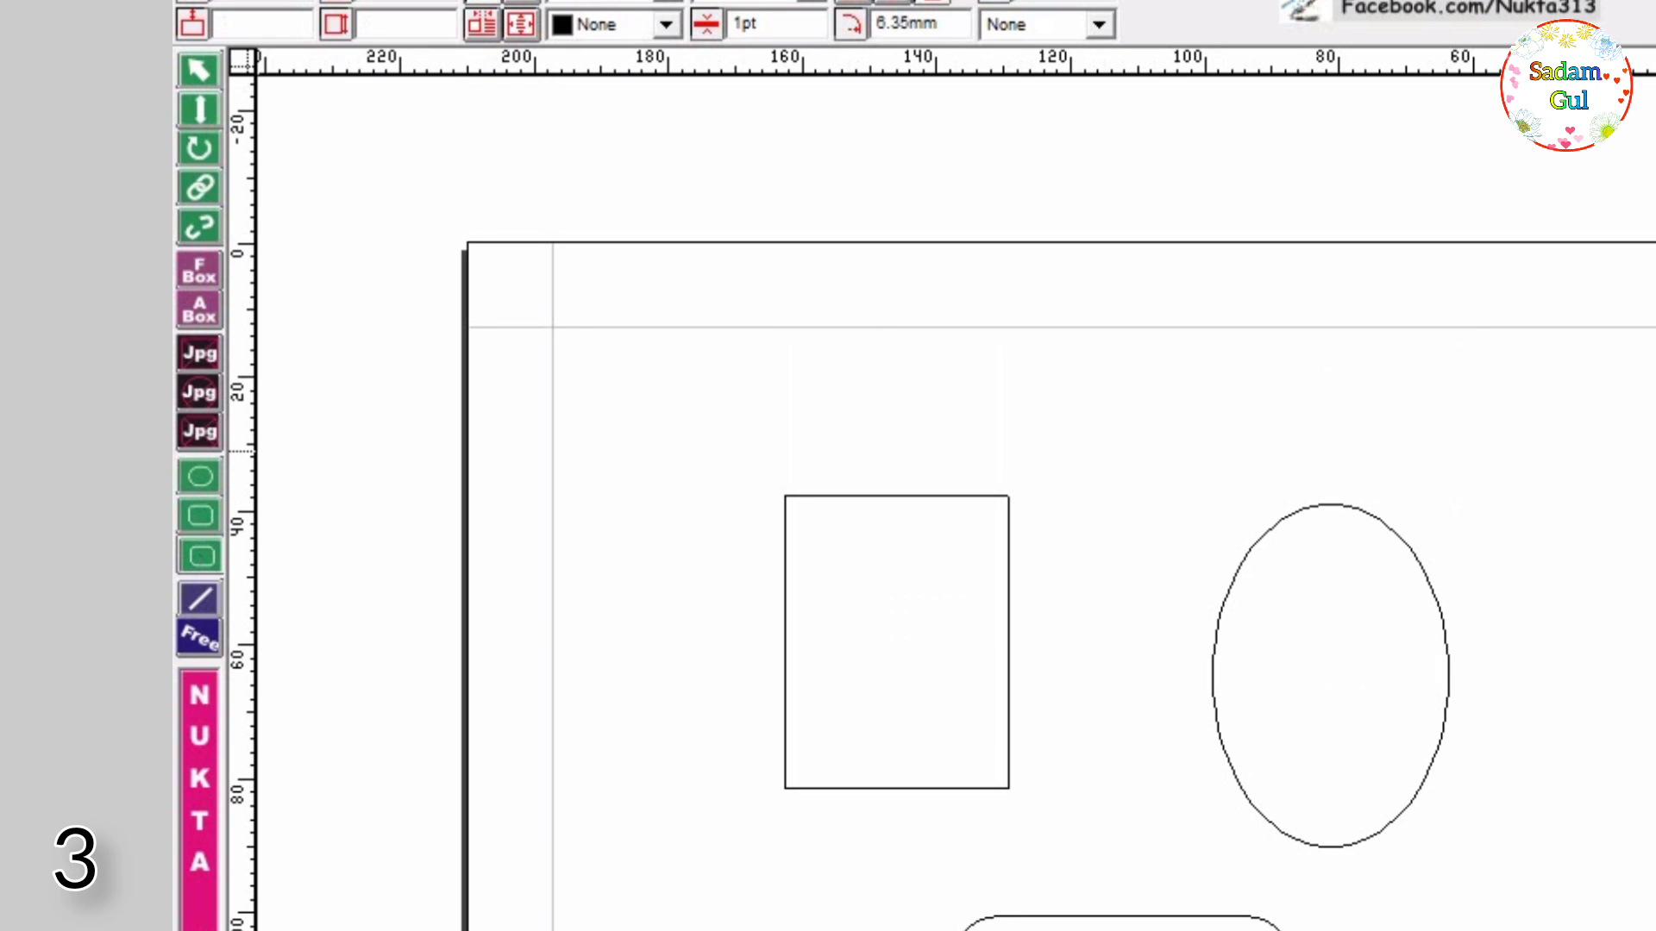
scroll(1415, 303, down, 4)
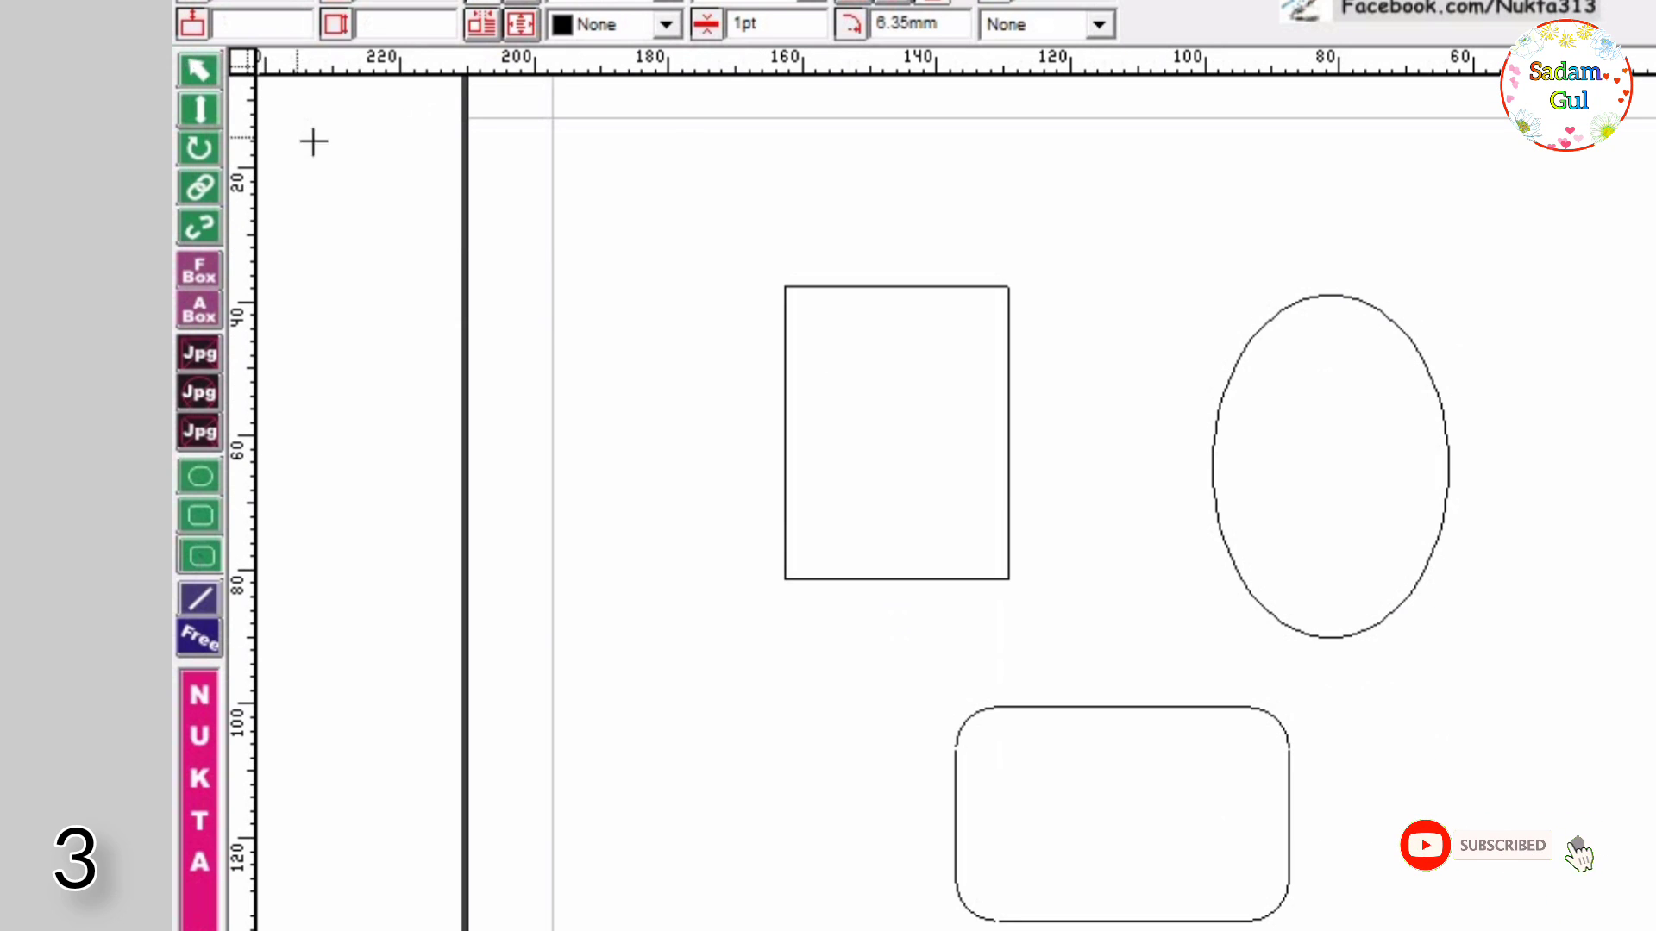
Step: Select the rectangle, the ellipse and the rounded rectangle one at a time with the selection tool
click(202, 69)
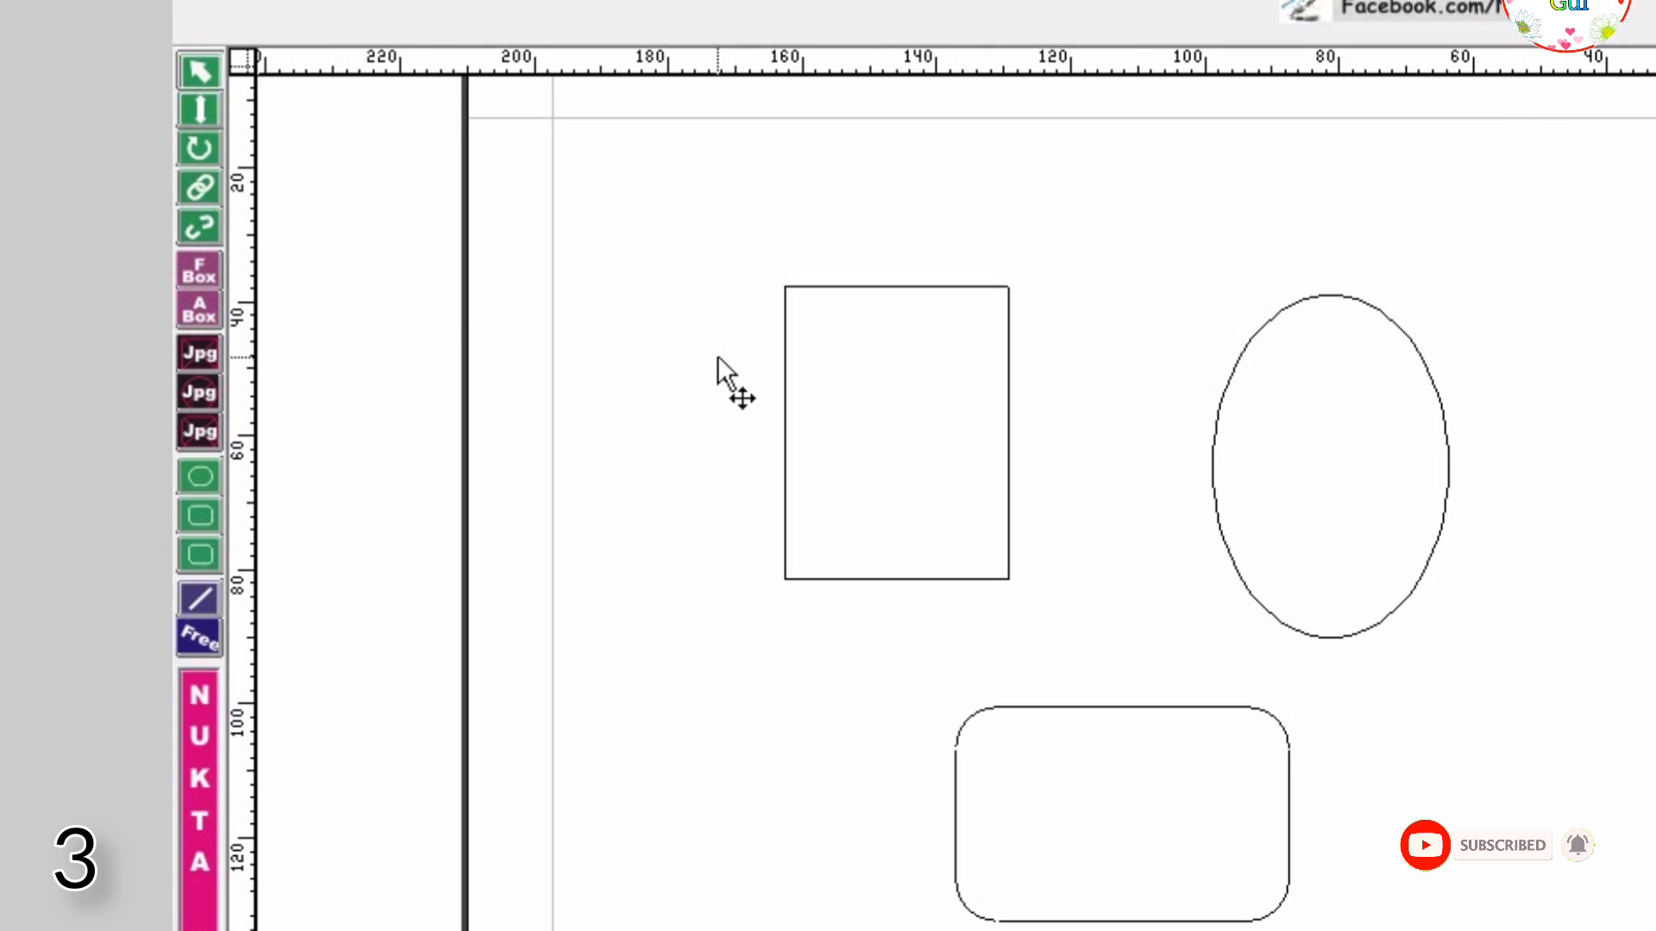
click(901, 303)
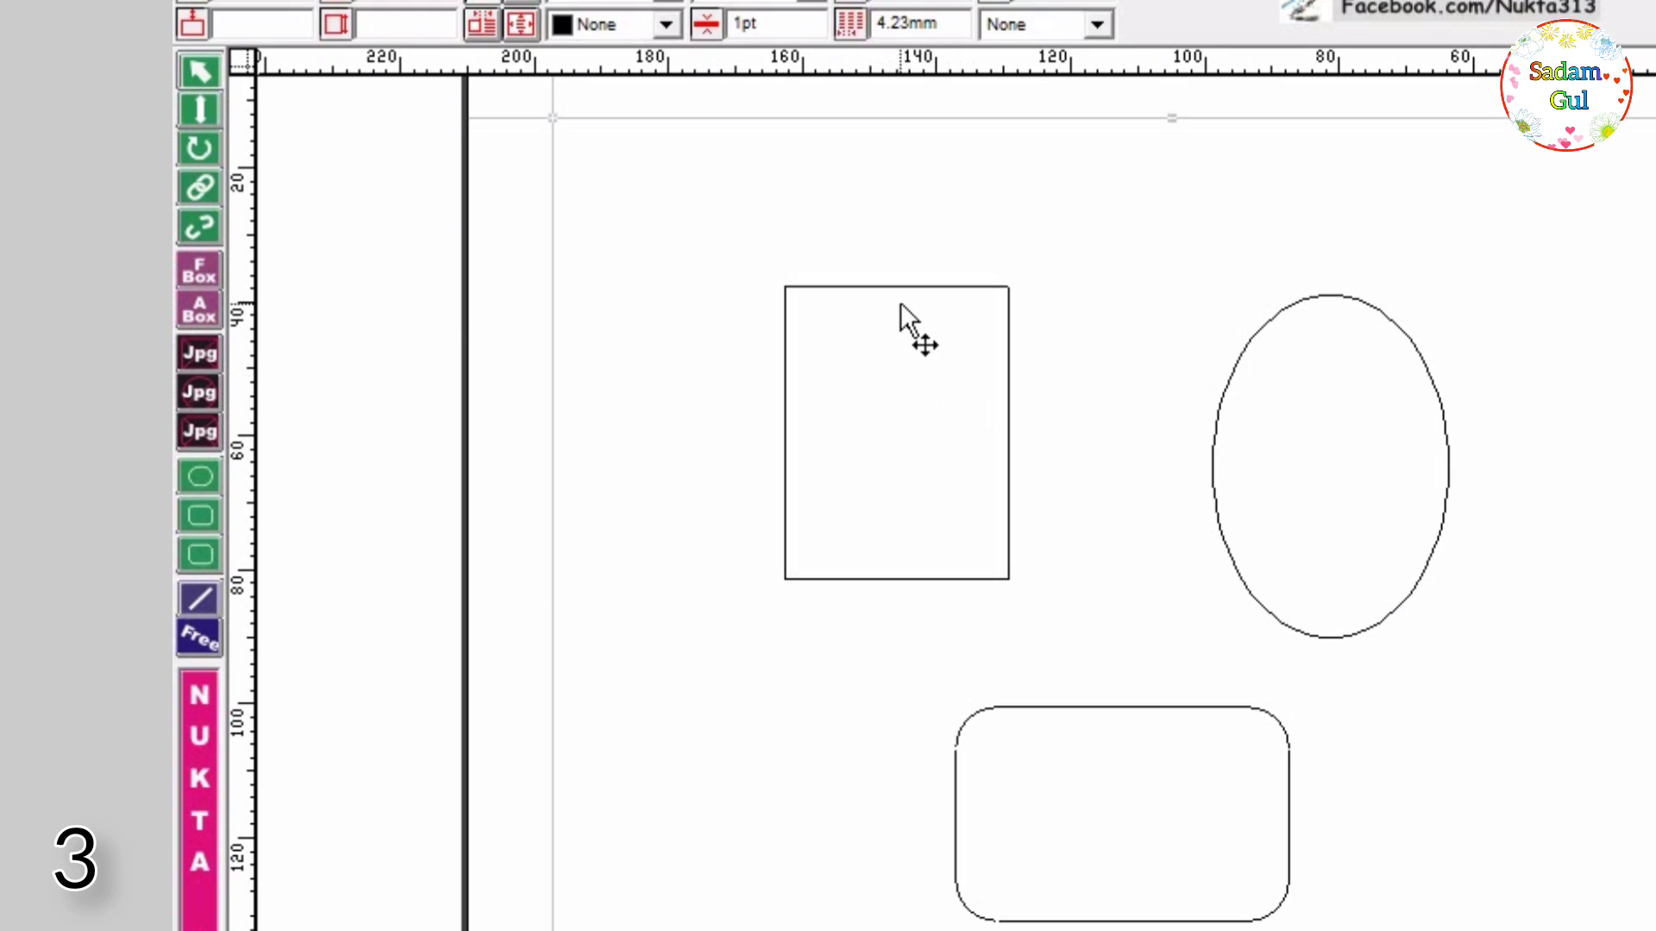
click(921, 288)
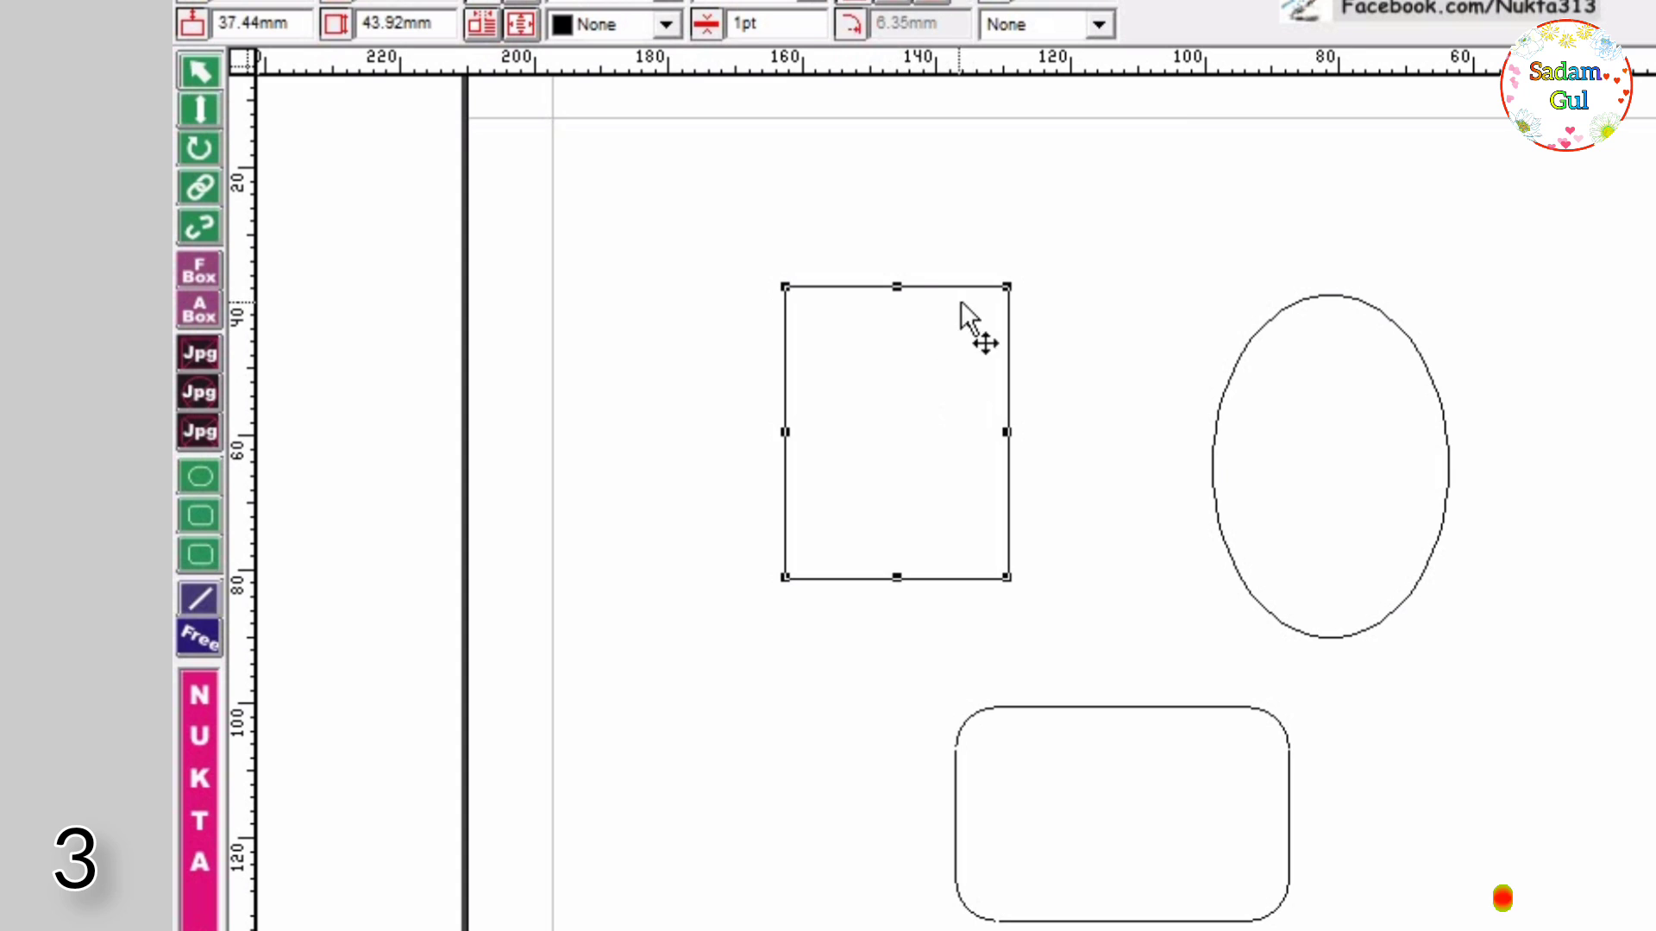
click(1353, 312)
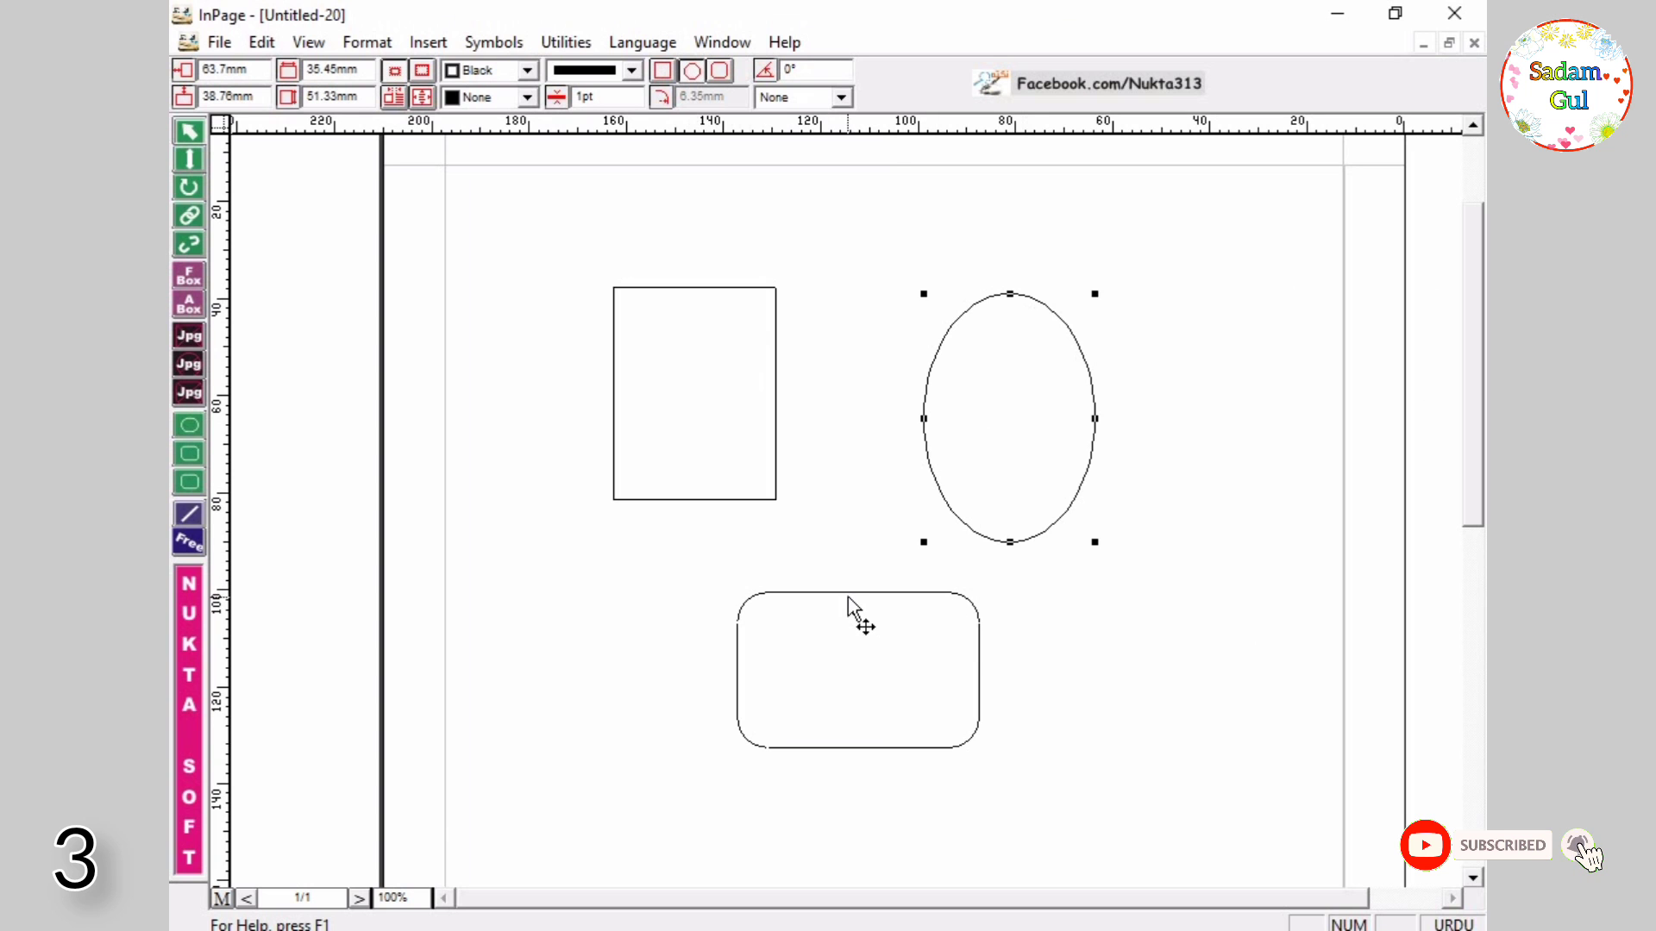
click(848, 601)
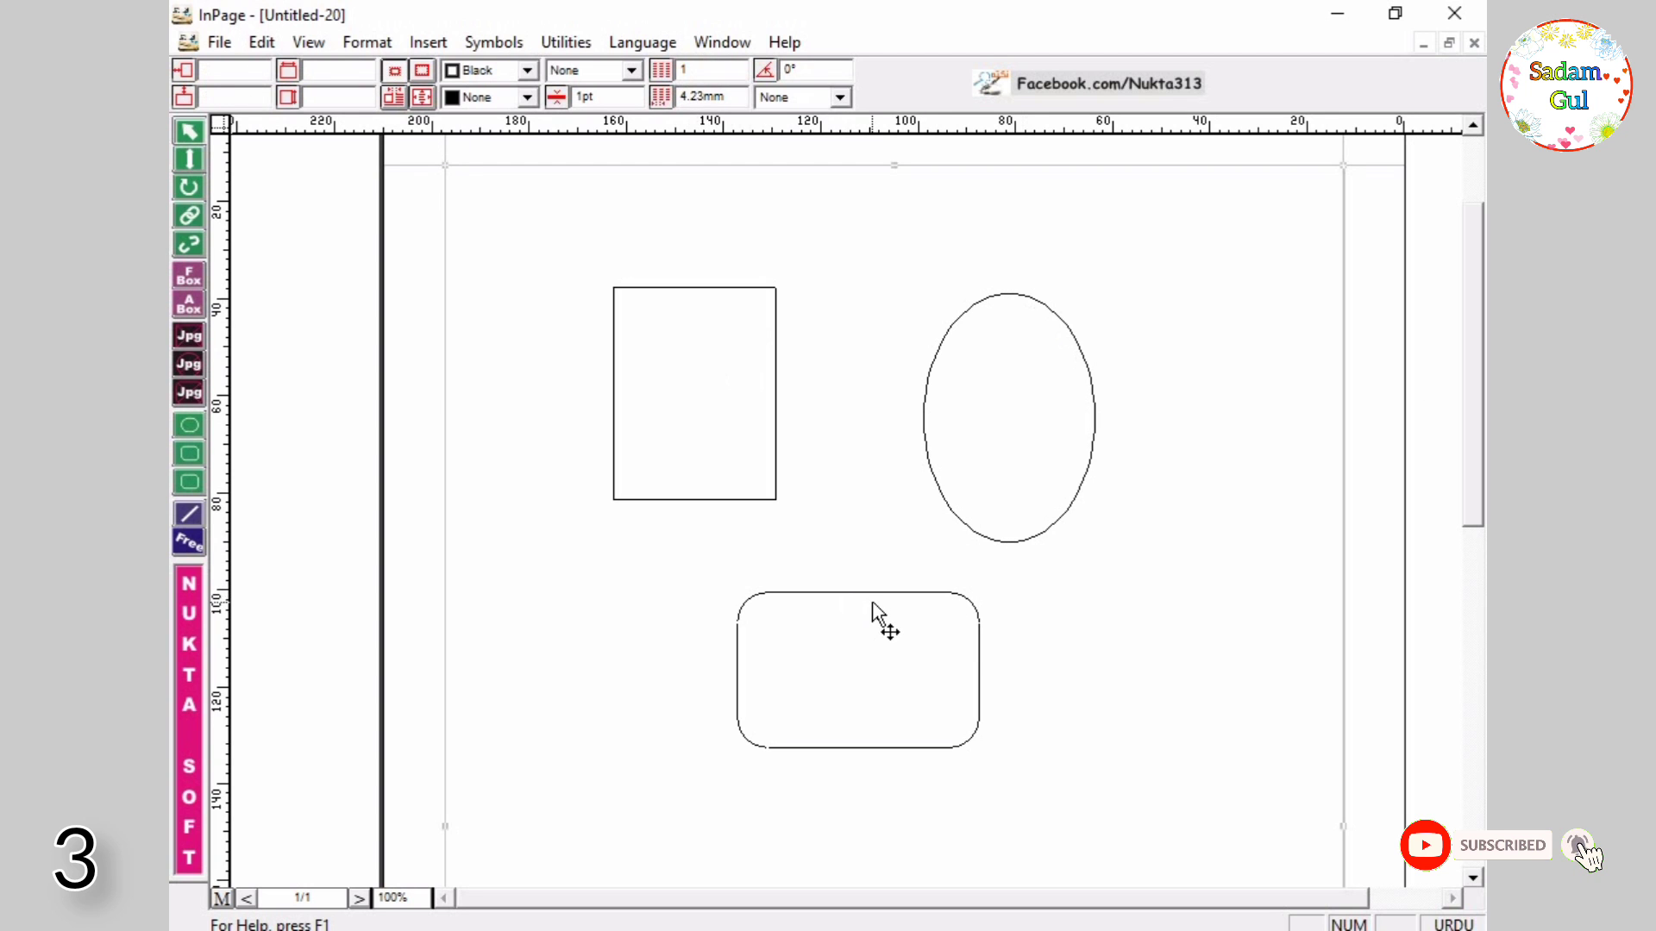
click(887, 613)
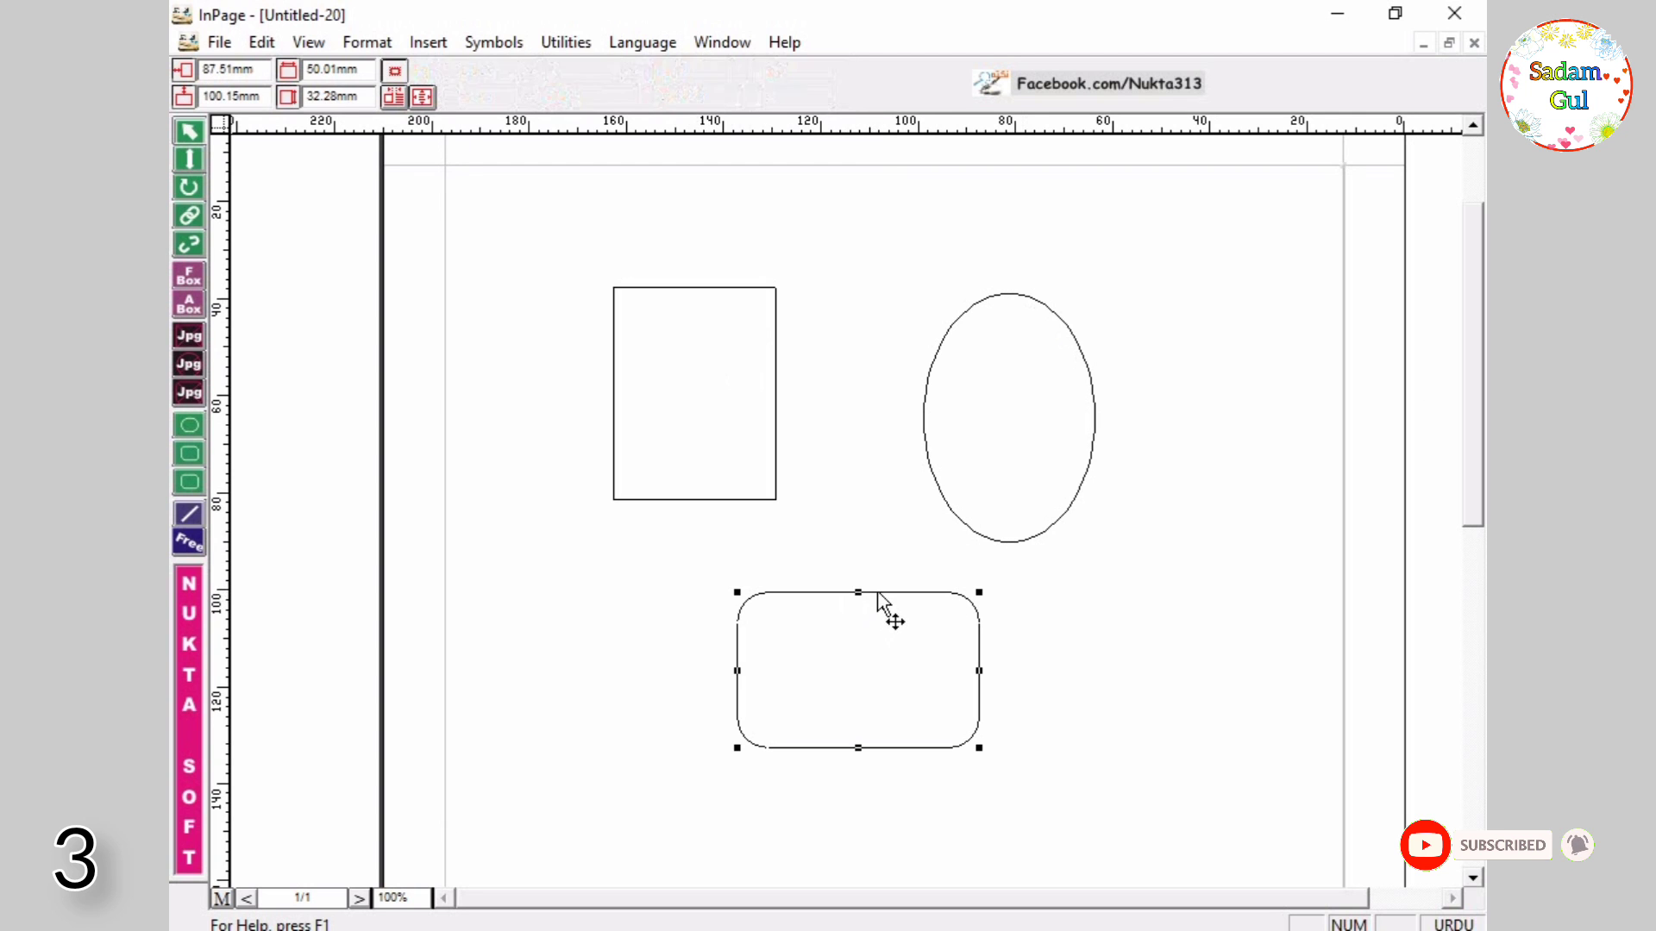
Step: Move the rectangle about 18 mm left, and the ellipse about 18 mm right and 7 mm up
click(691, 288)
drag(728, 307, 628, 286)
click(1020, 298)
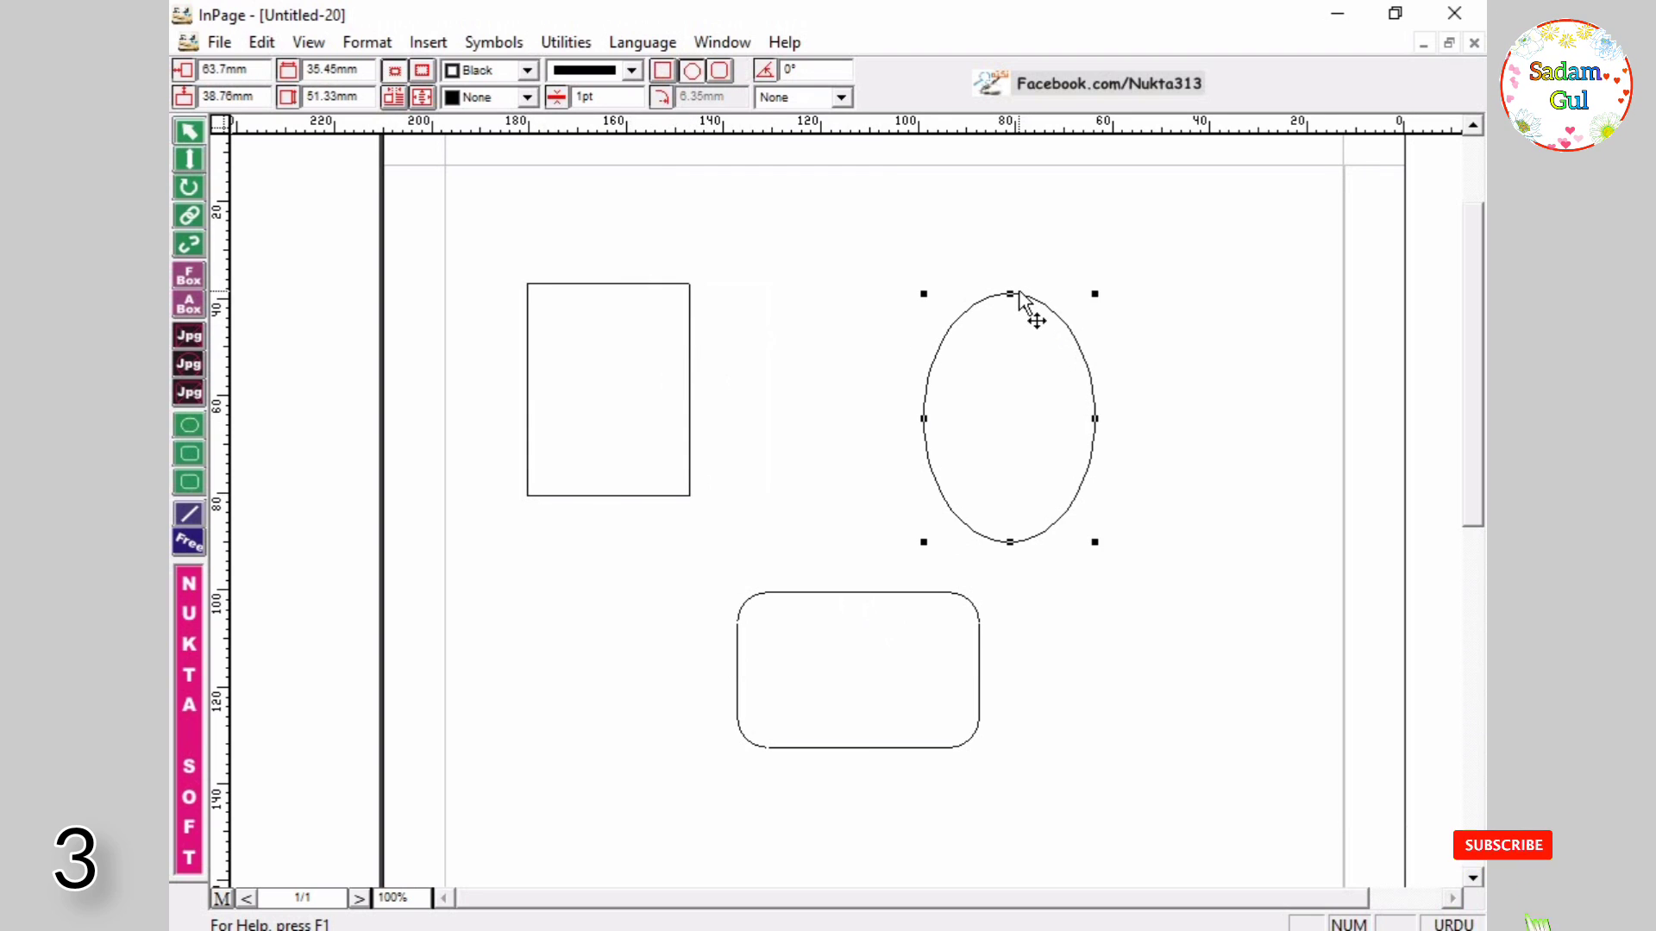
drag(1021, 298, 1106, 263)
Step: Move the rounded rectangle about 20 mm straight up between the other two shapes
click(863, 592)
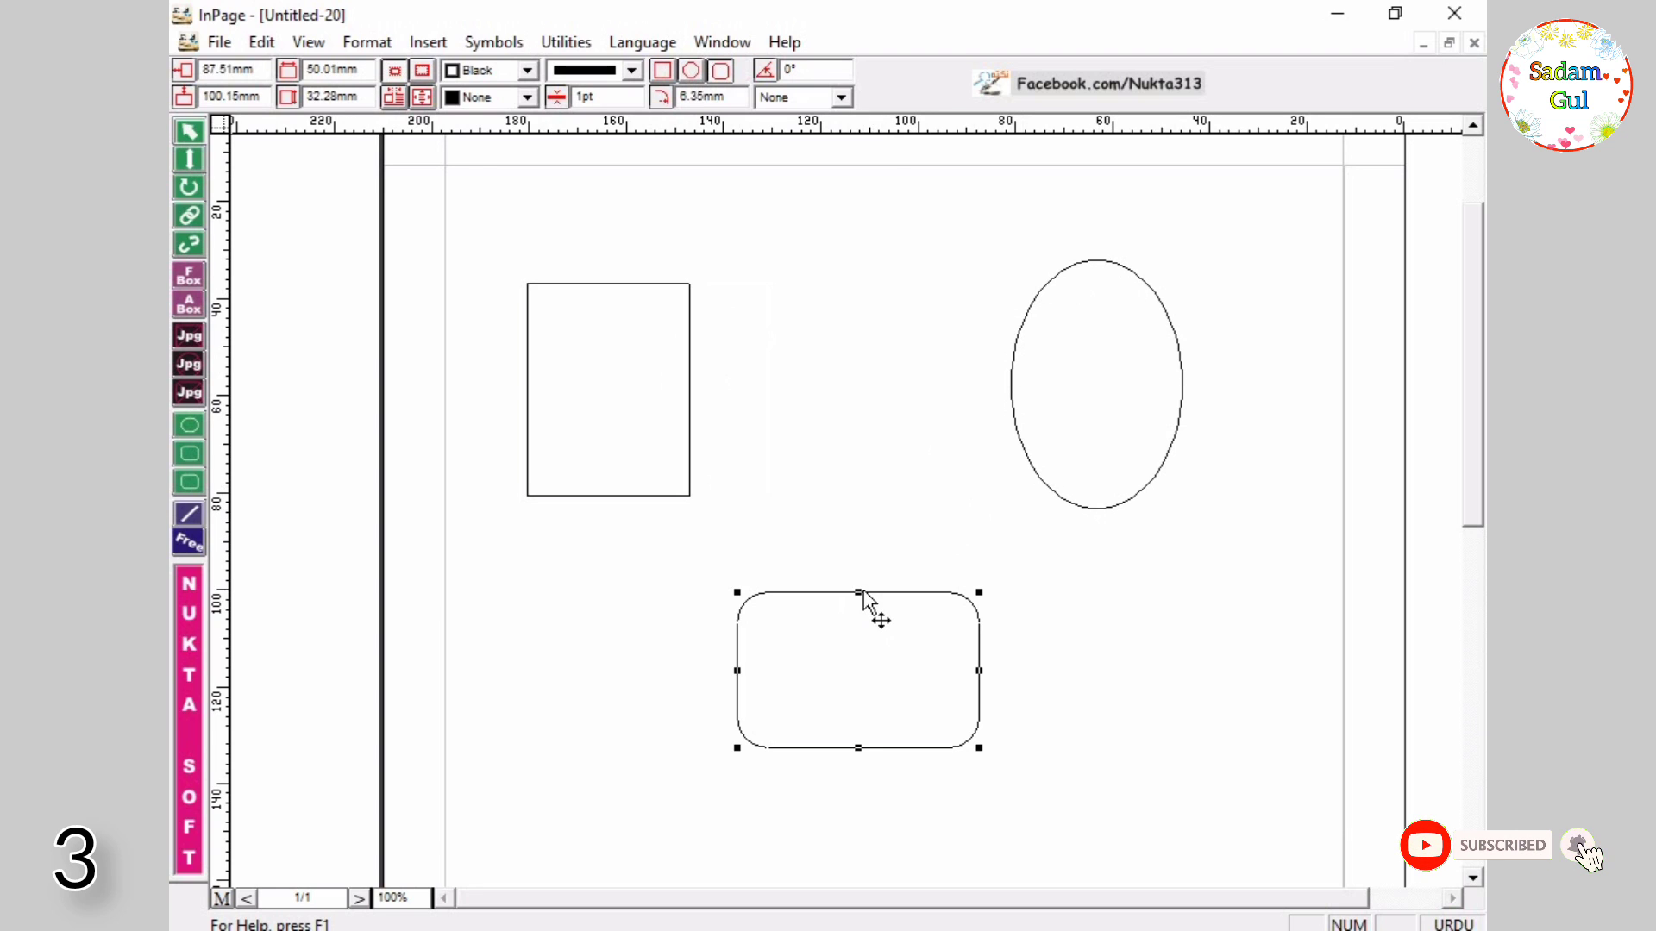
click(887, 600)
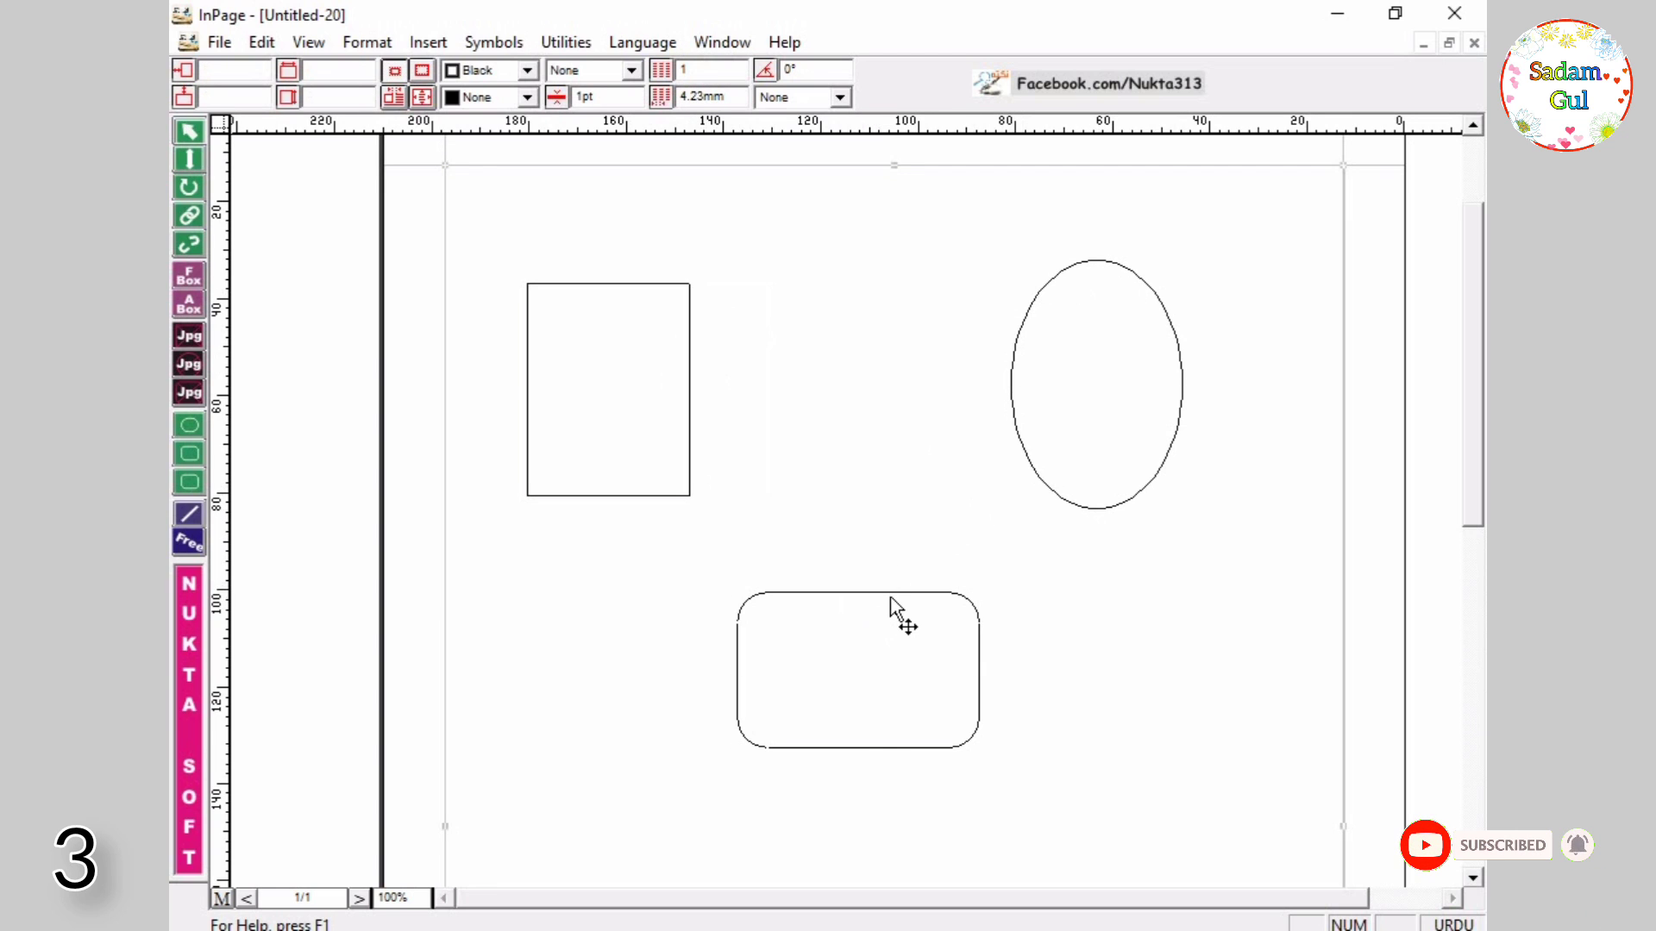
click(880, 594)
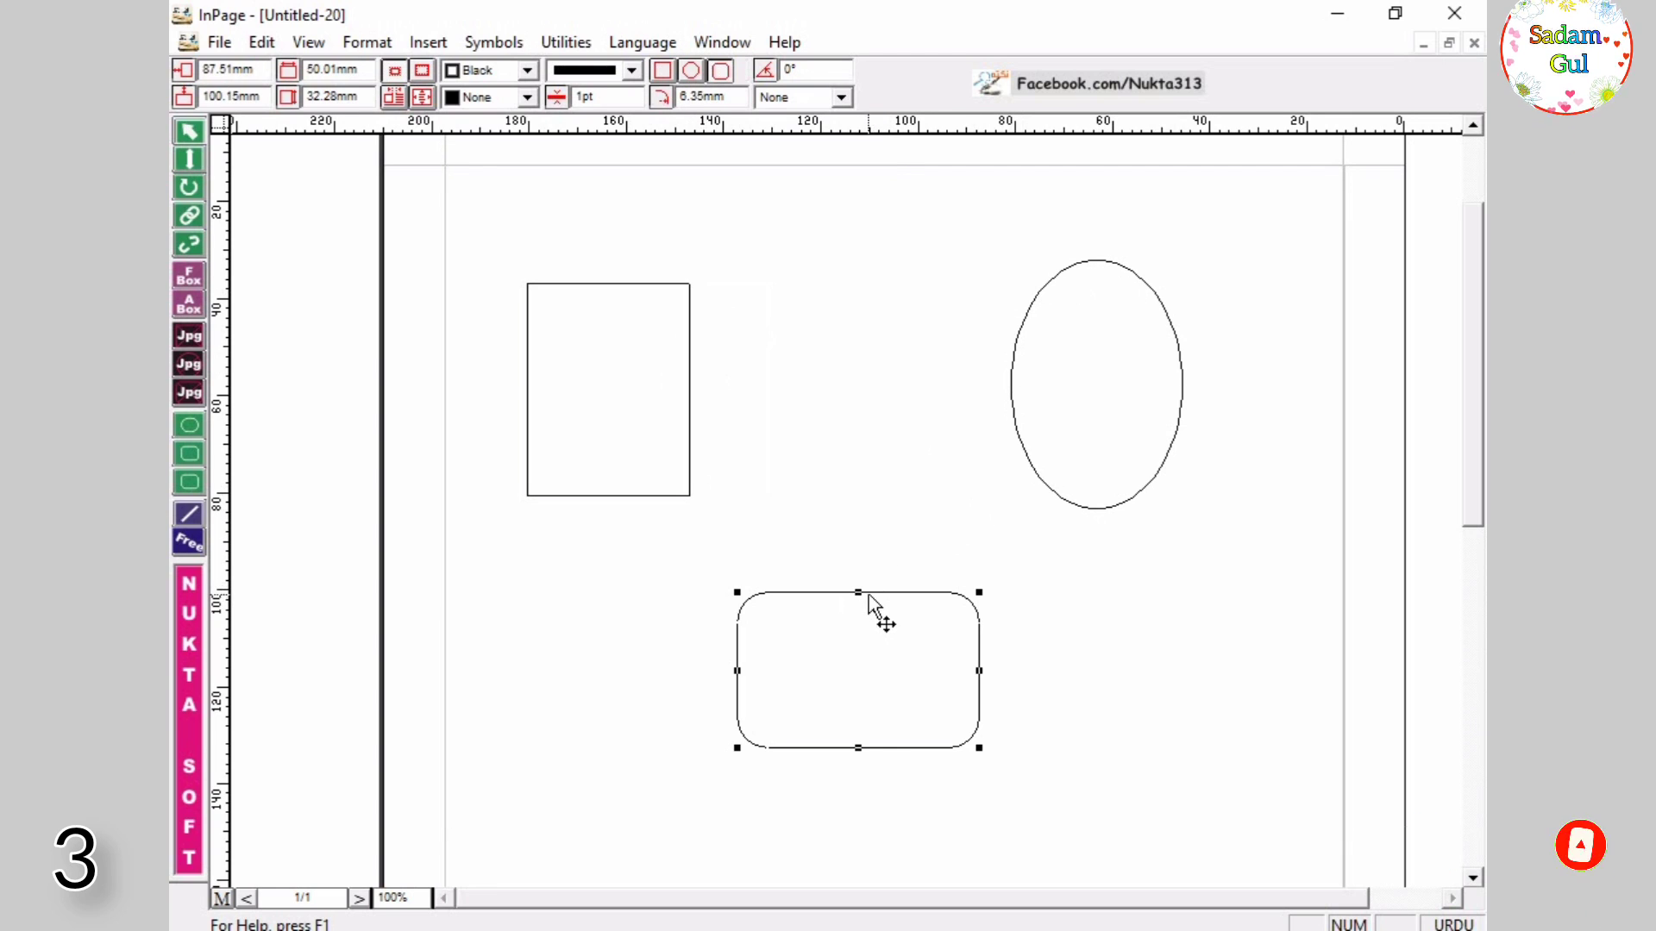
drag(880, 595, 880, 498)
Step: Select the rectangle, the rounded rectangle and the ellipse together, and clear the selection
click(857, 573)
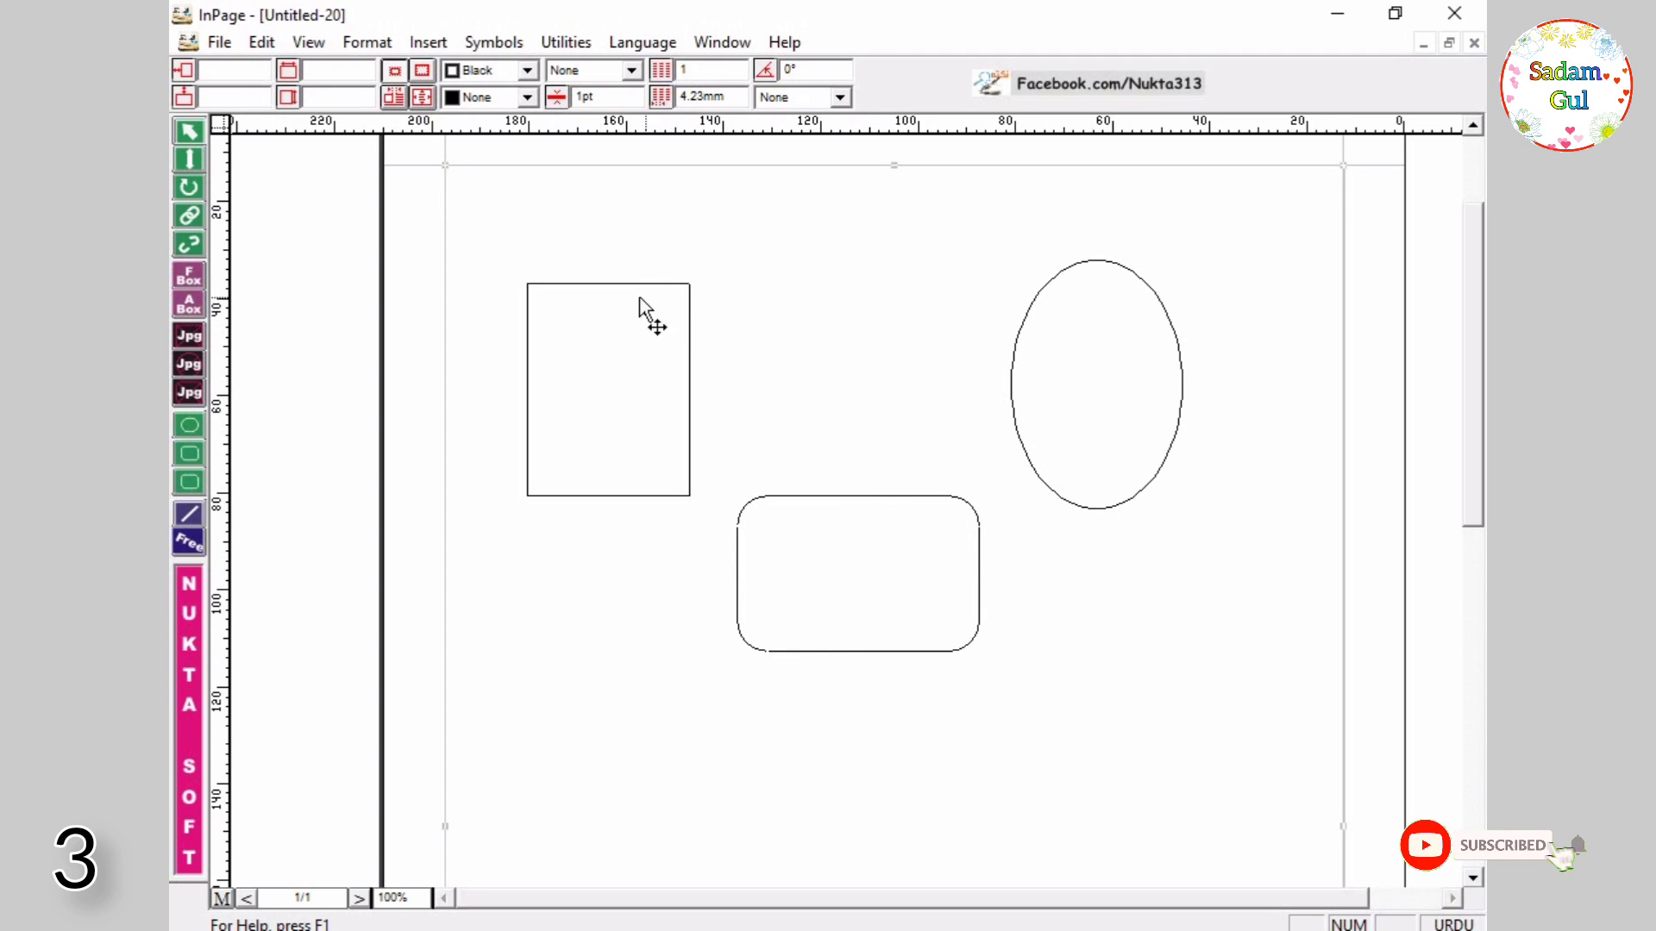
click(609, 286)
click(900, 569)
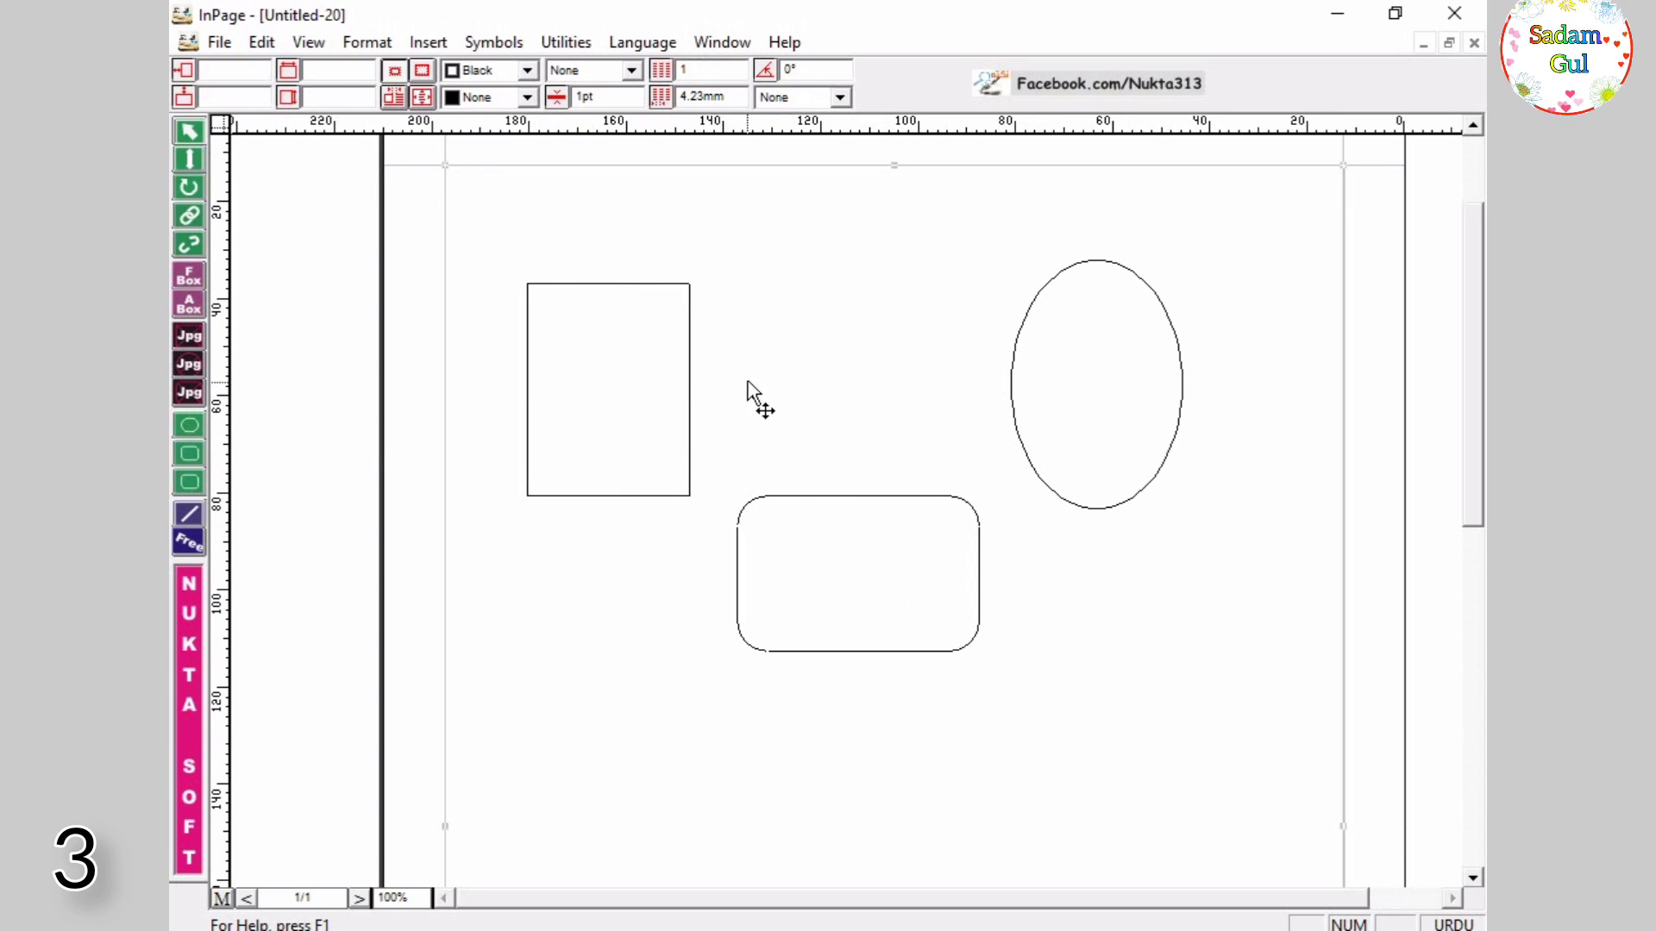
click(638, 283)
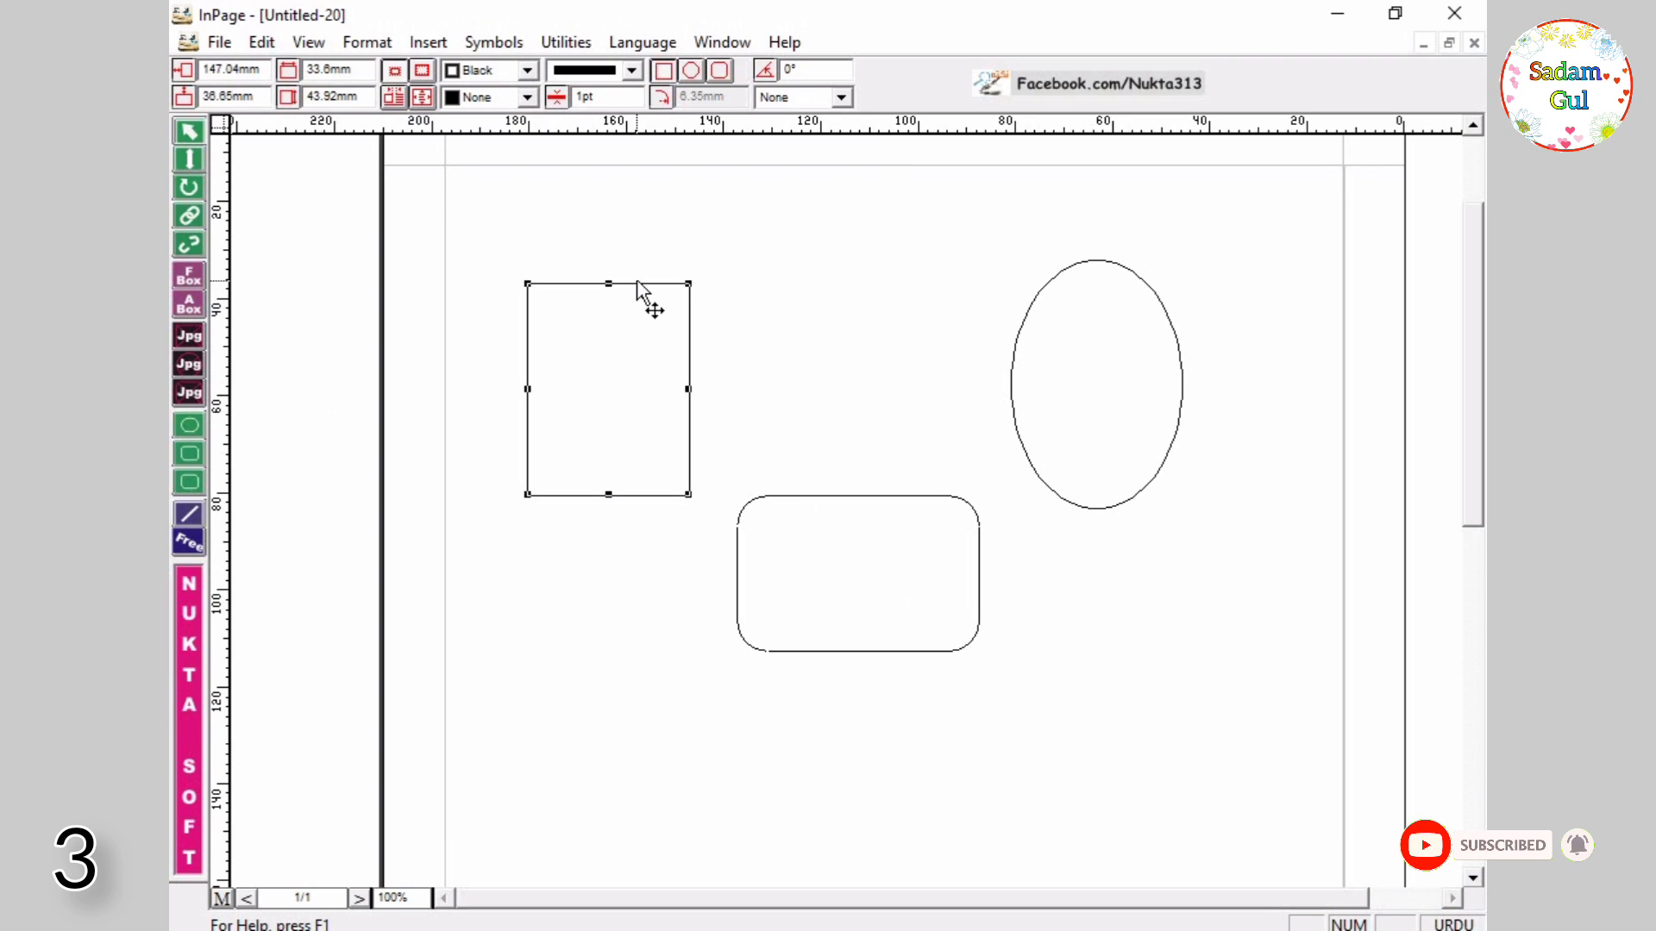
shift+click(816, 498)
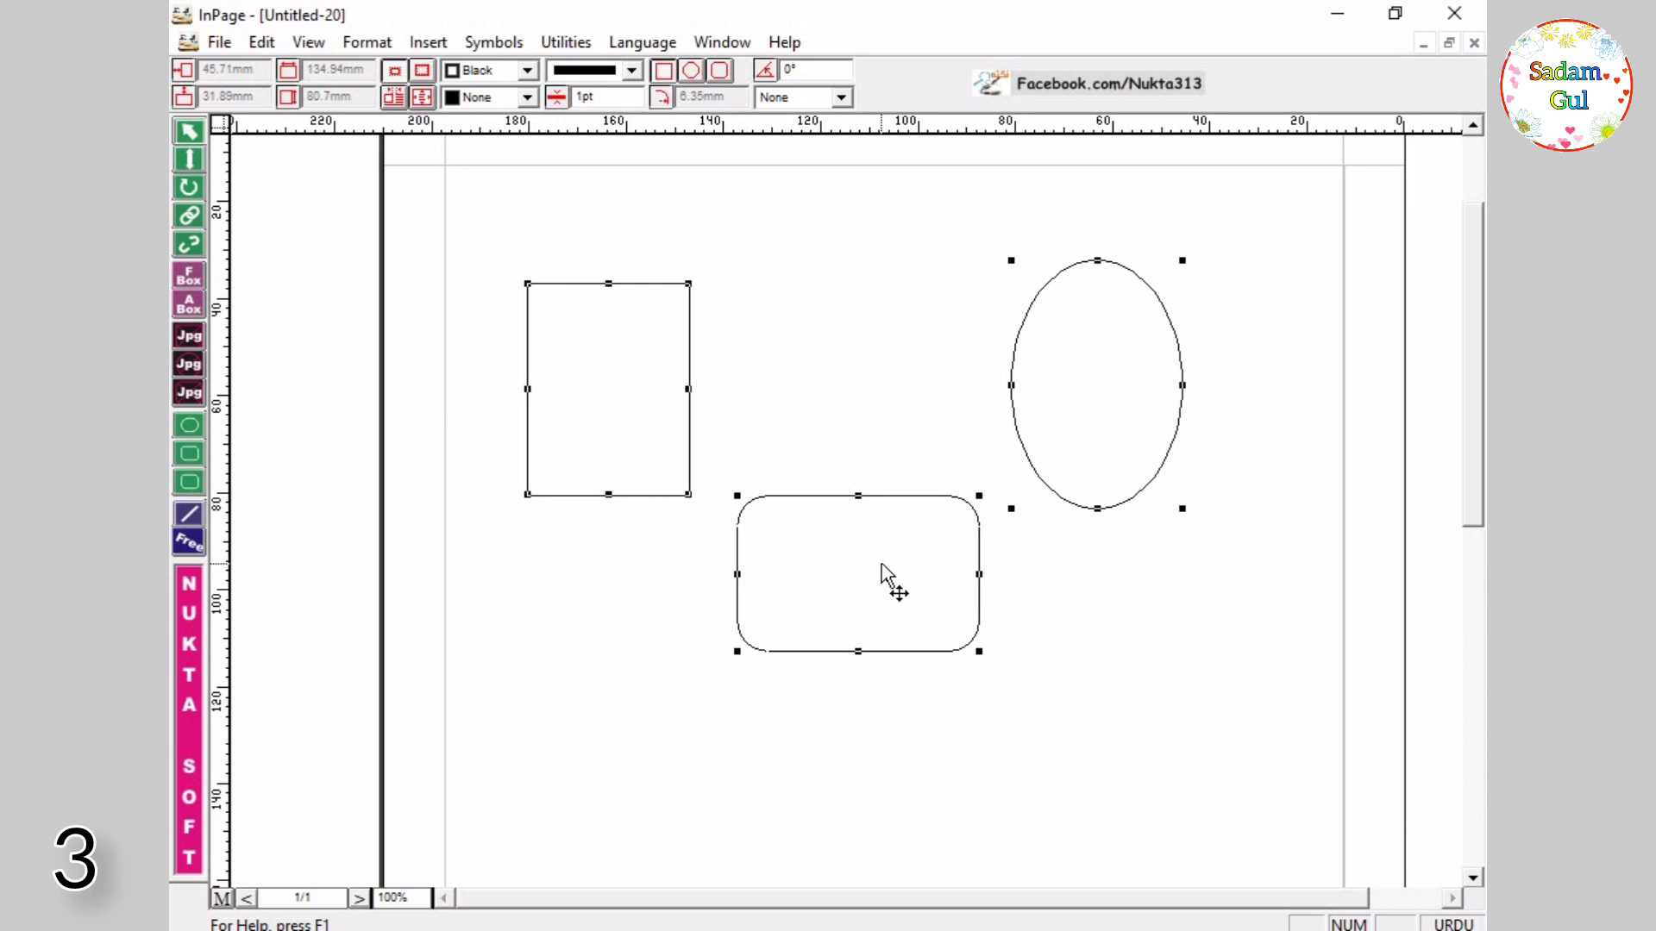
click(898, 448)
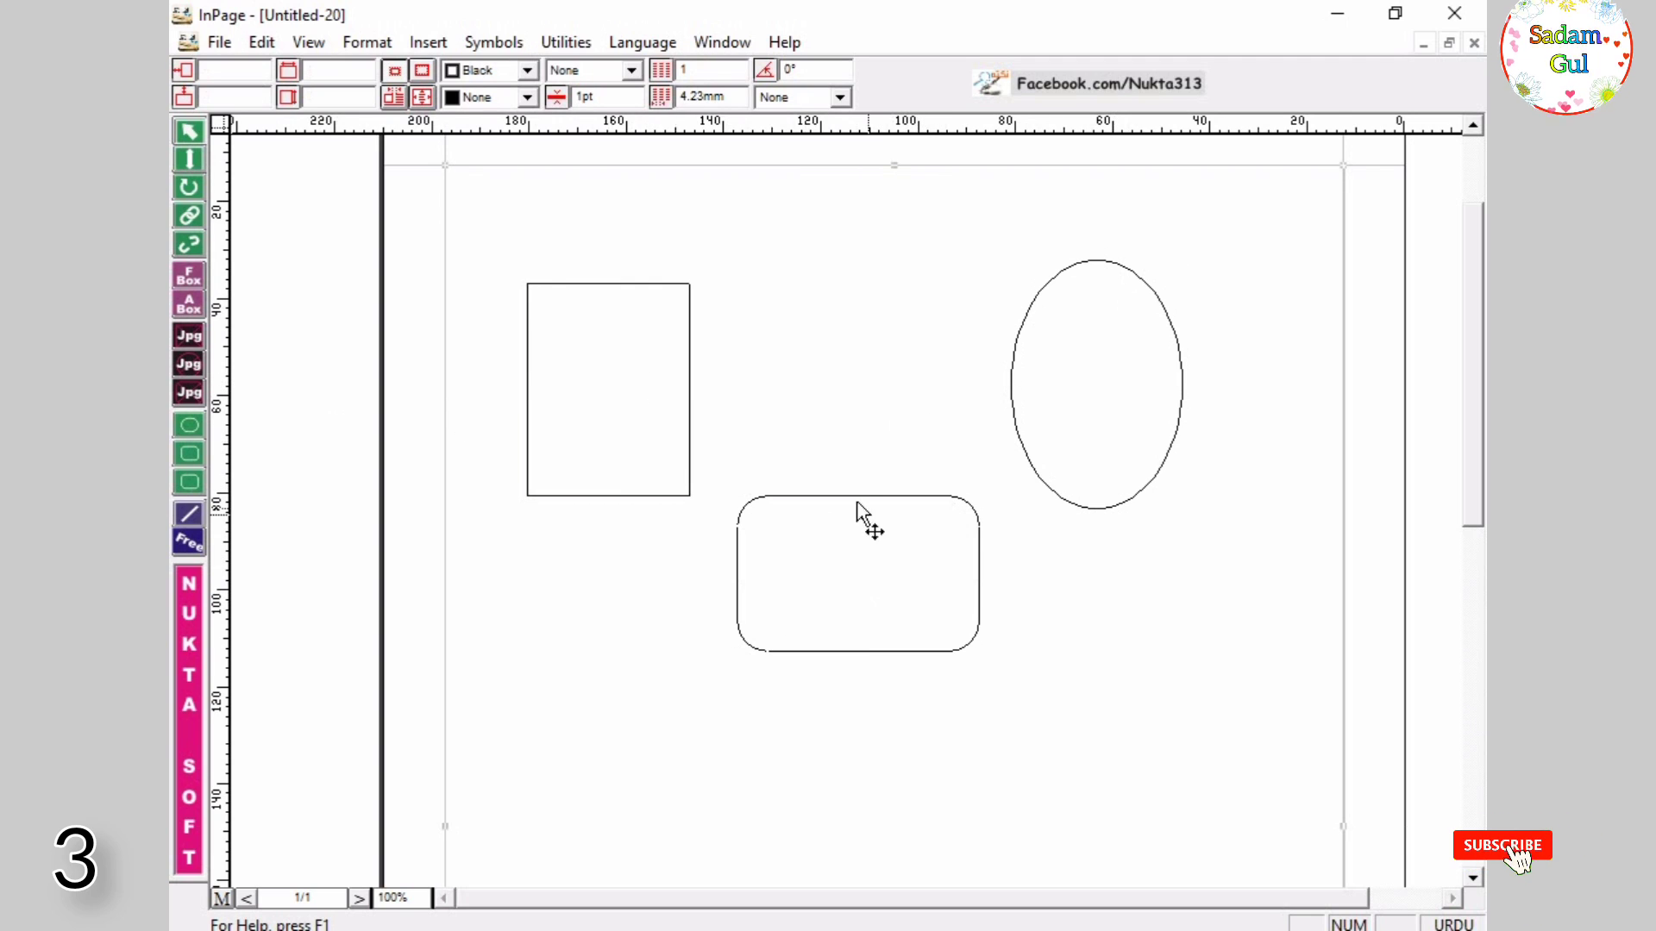
Step: Select all three shapes and move them together about 39 mm down and 15 mm right
click(636, 303)
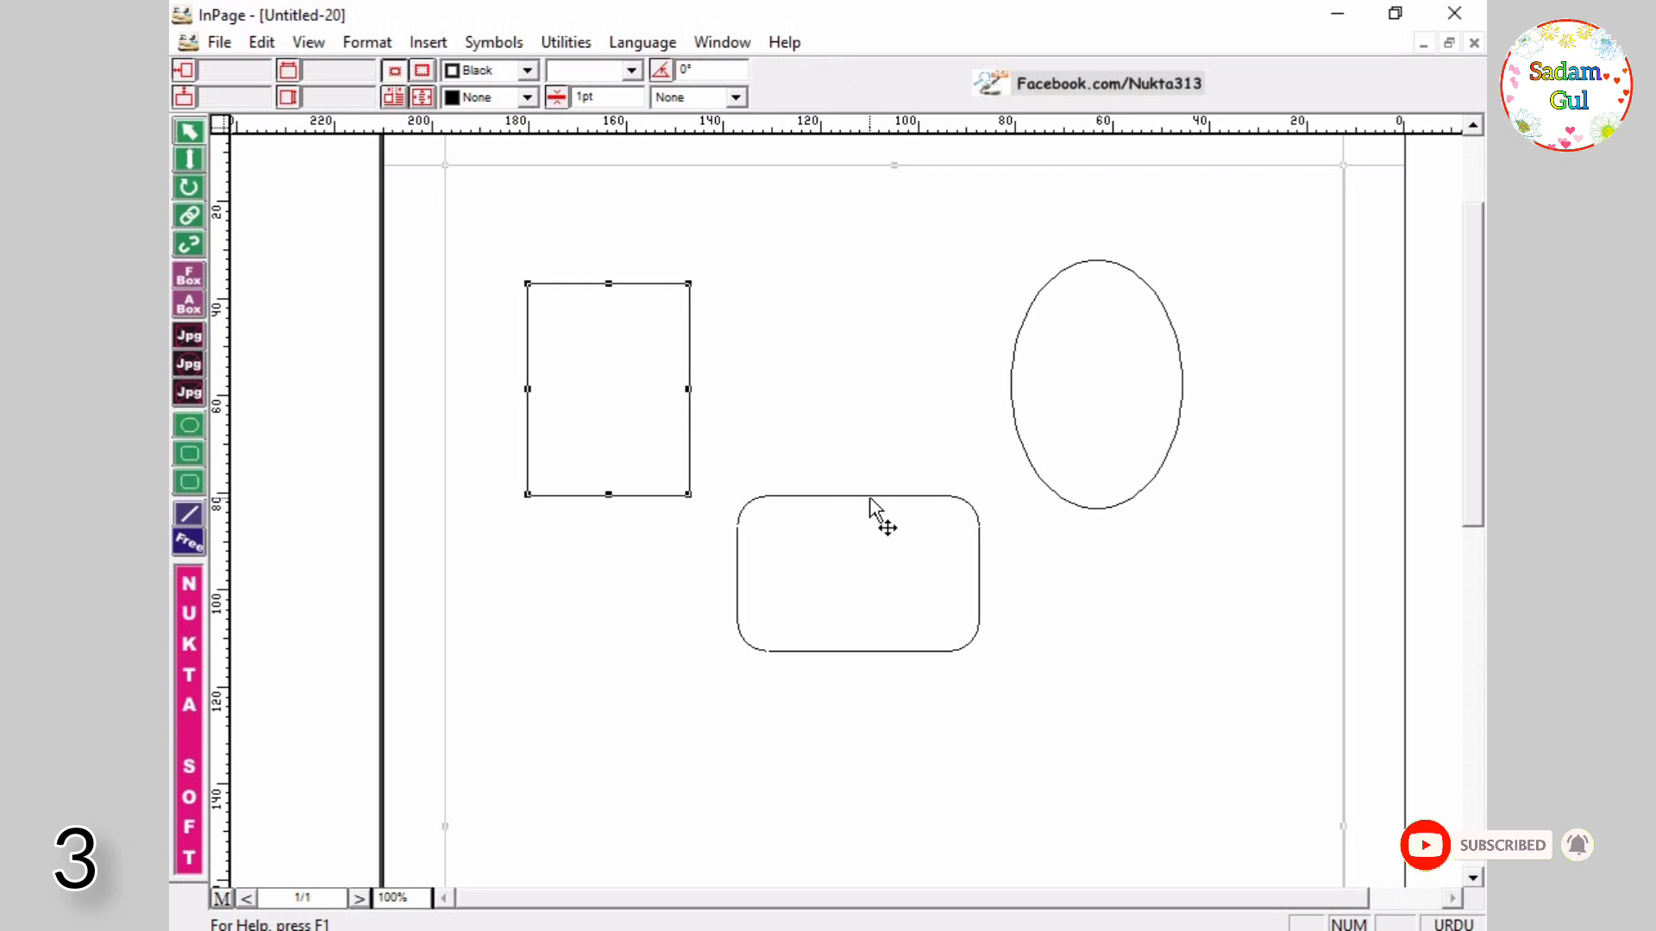
shift+click(1070, 269)
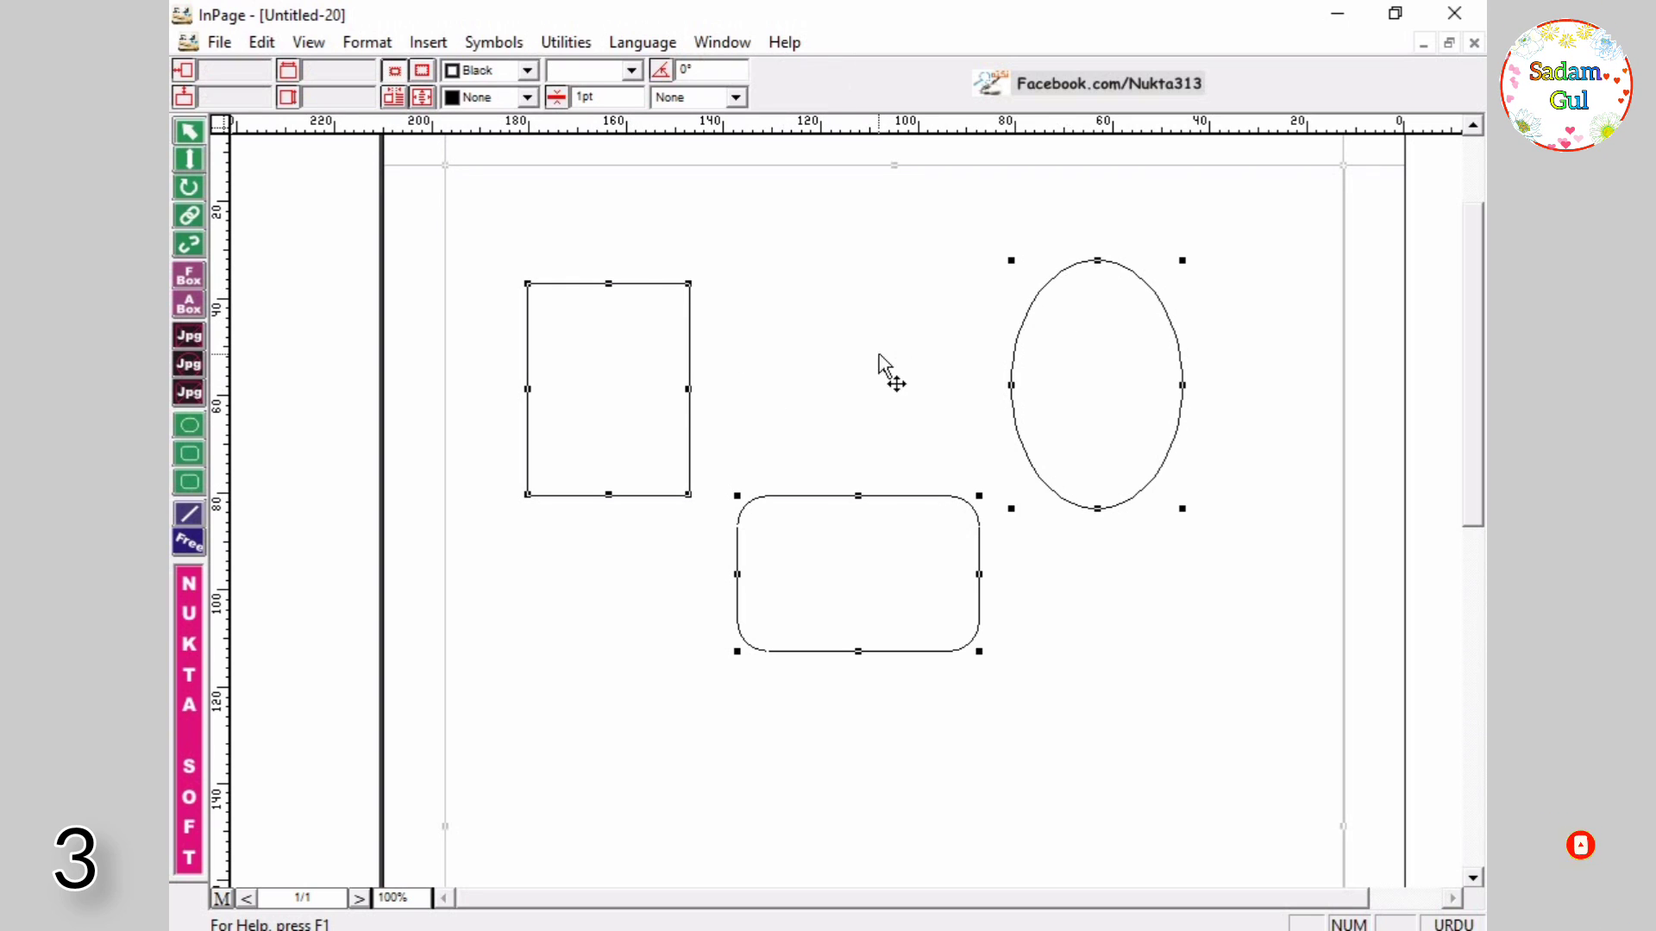
drag(942, 344, 1004, 484)
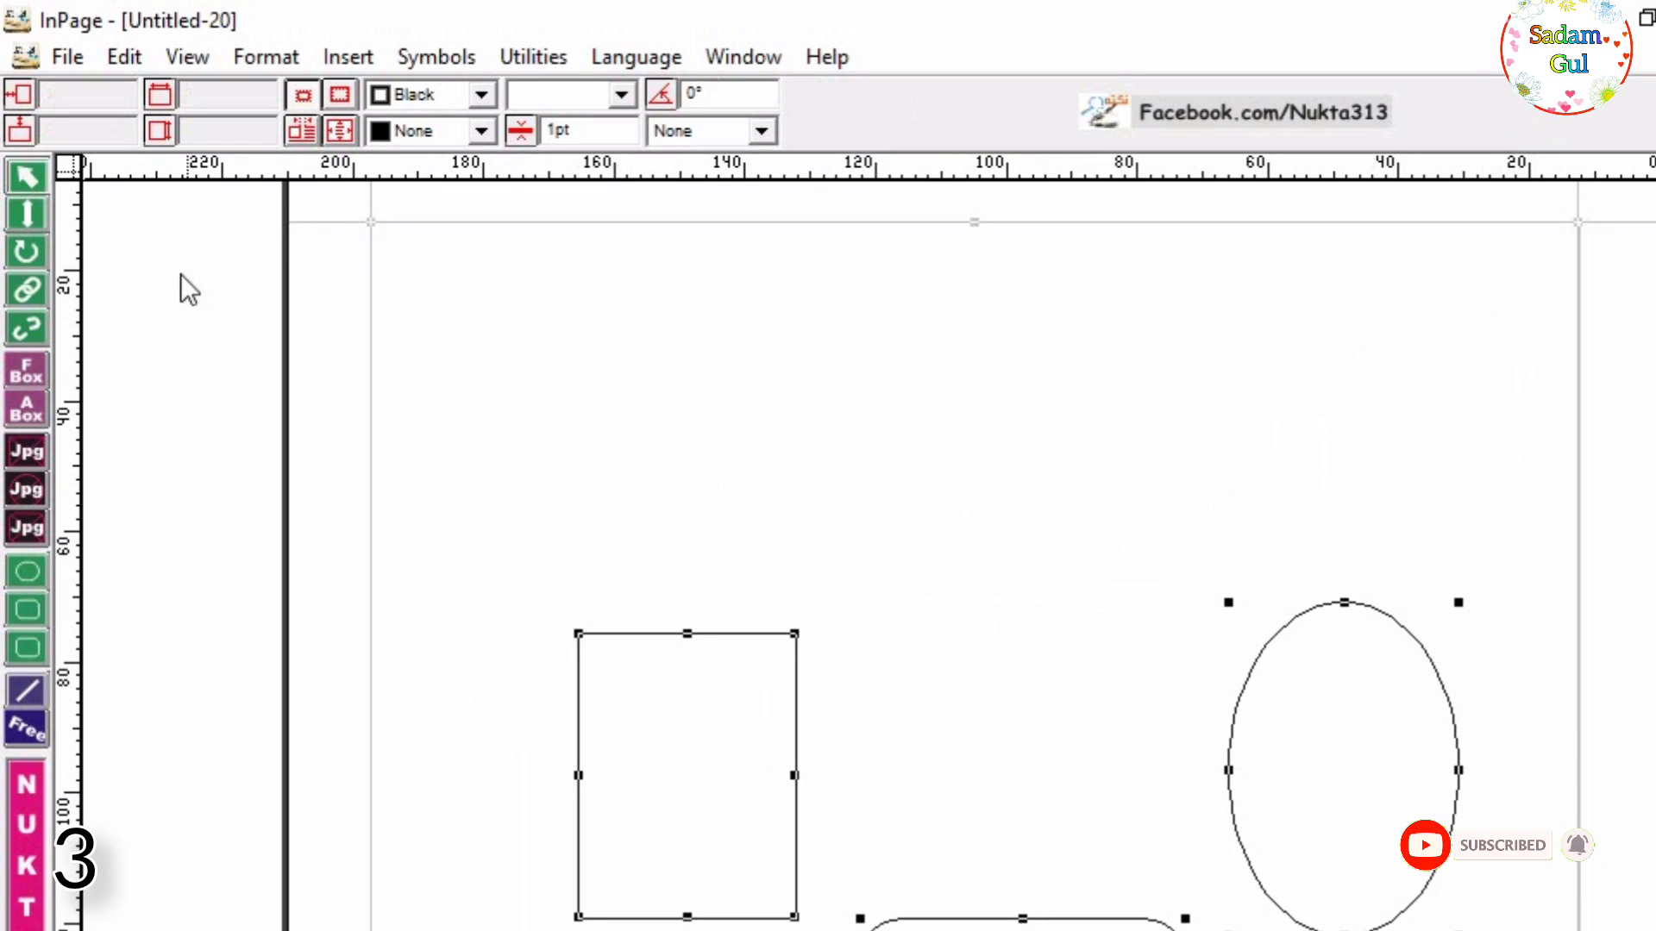
Step: Write an Urdu sentence stating the author's full name at the start of the page's text area, at 36pt
click(26, 212)
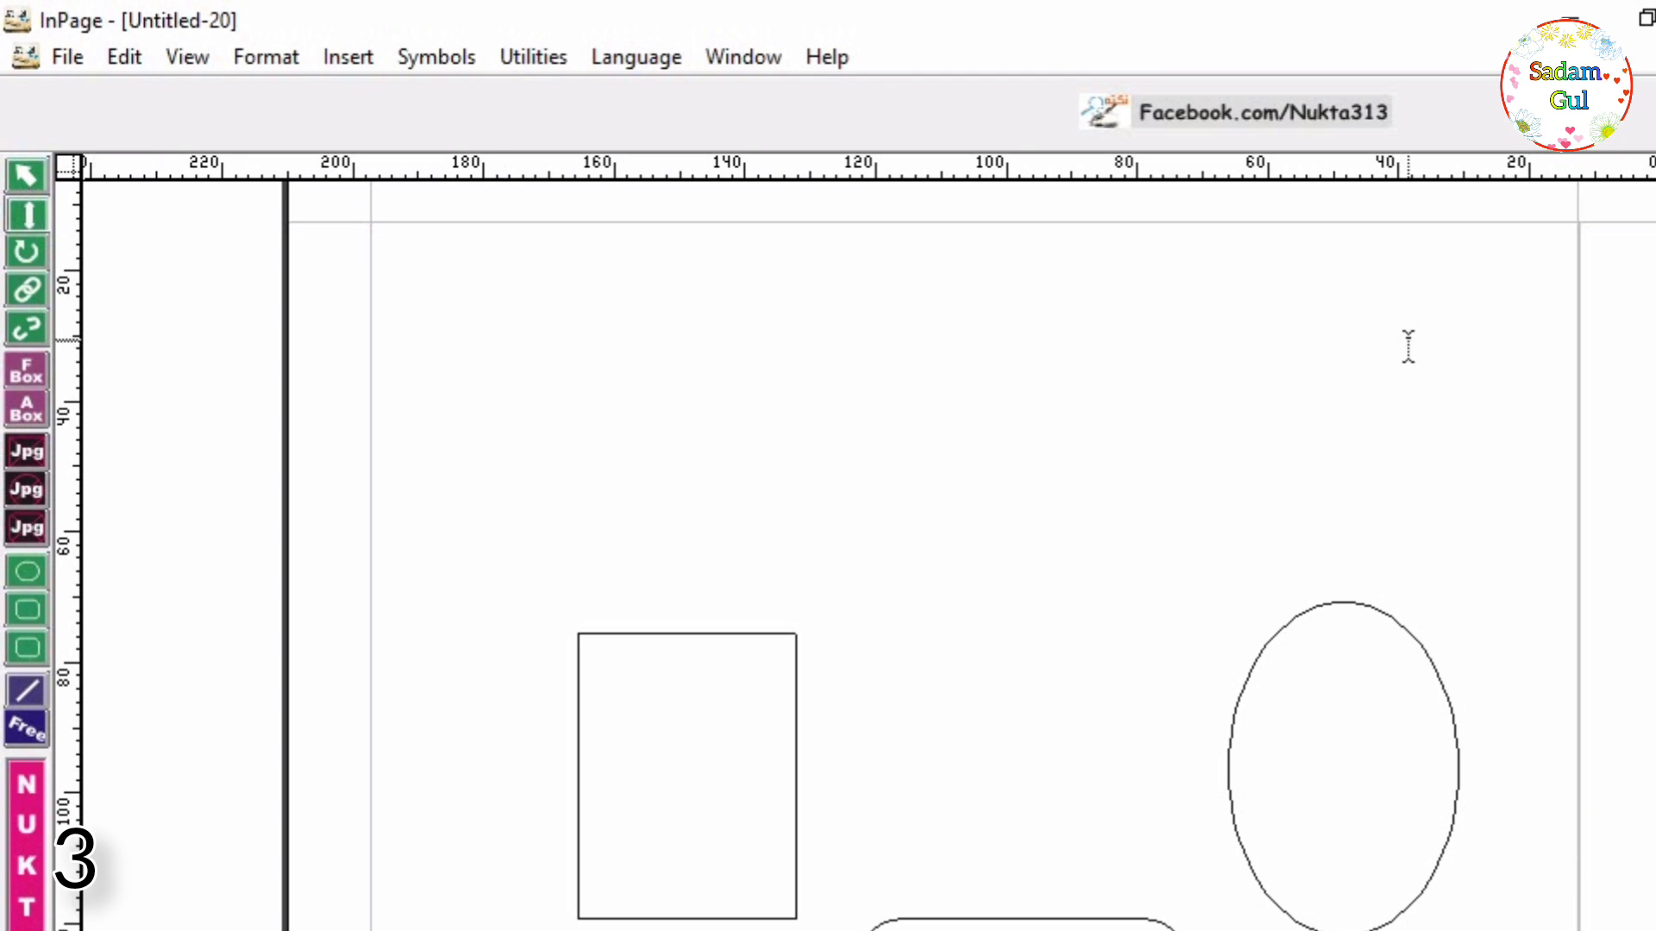
click(1460, 304)
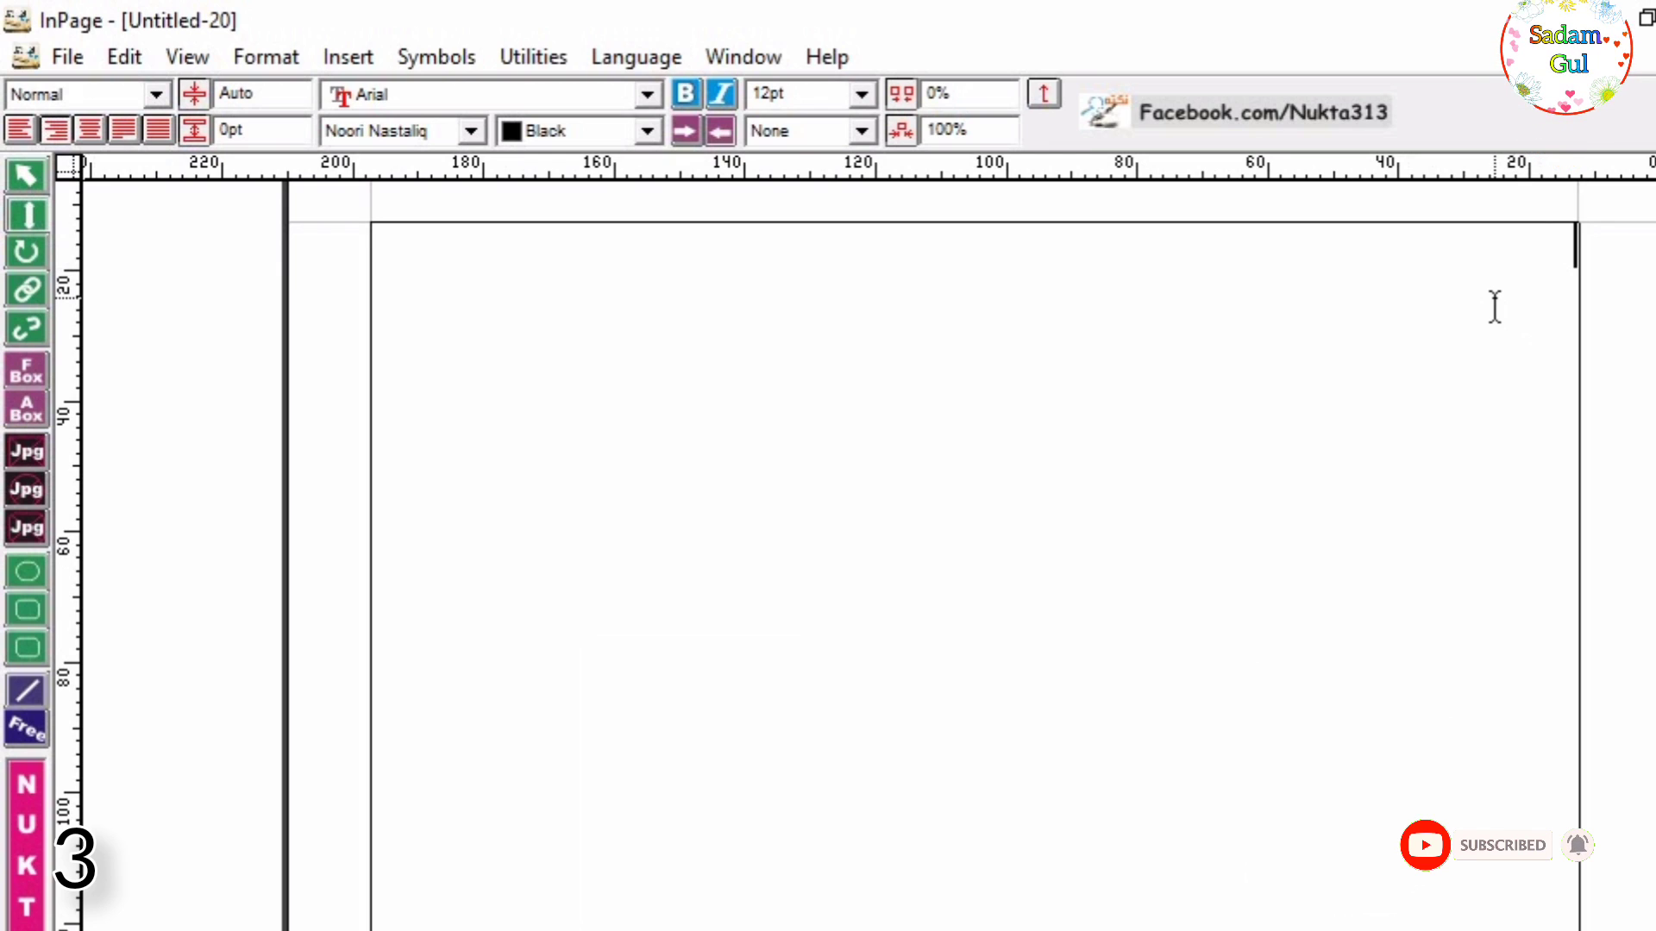
click(862, 95)
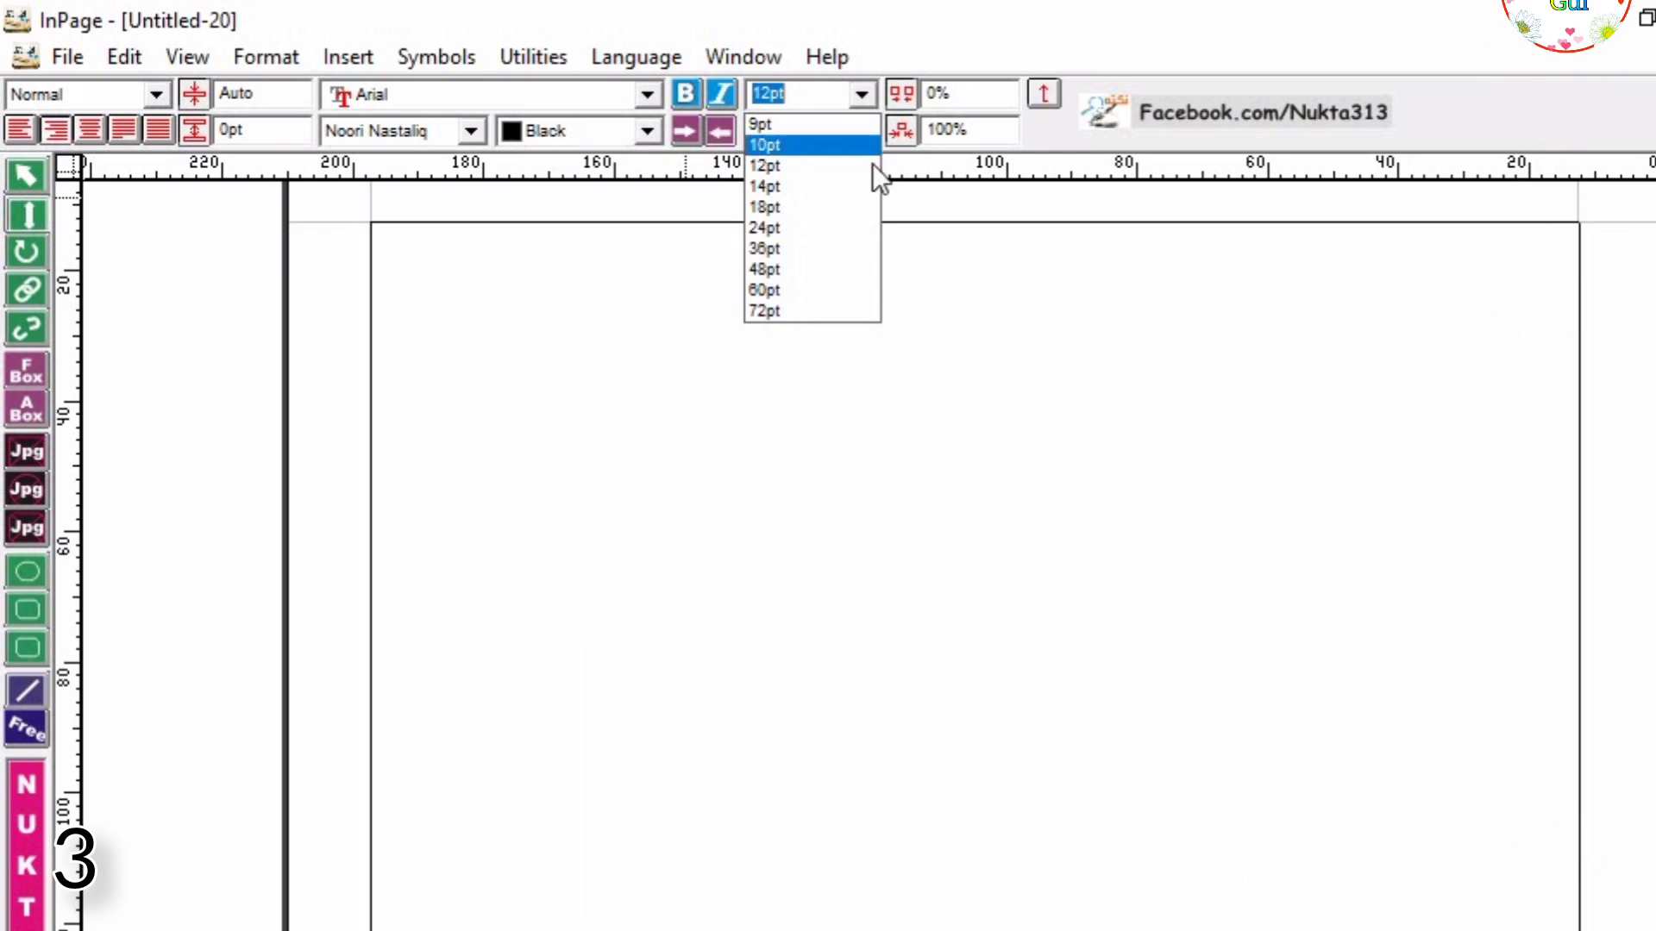
click(801, 254)
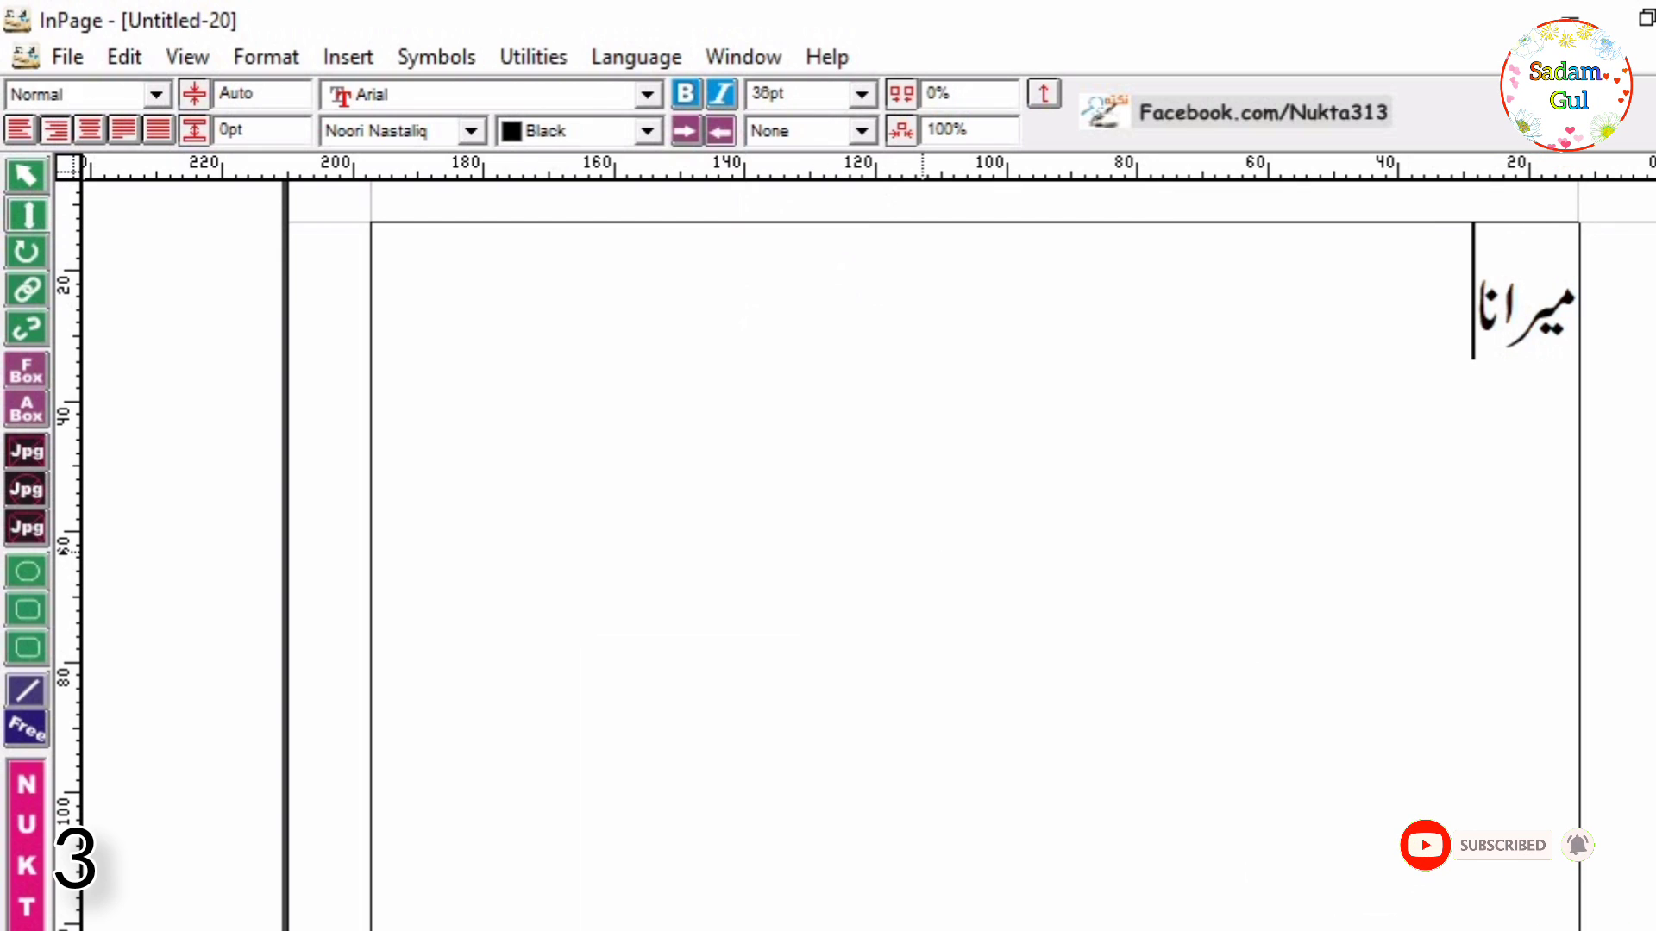
text(ص)
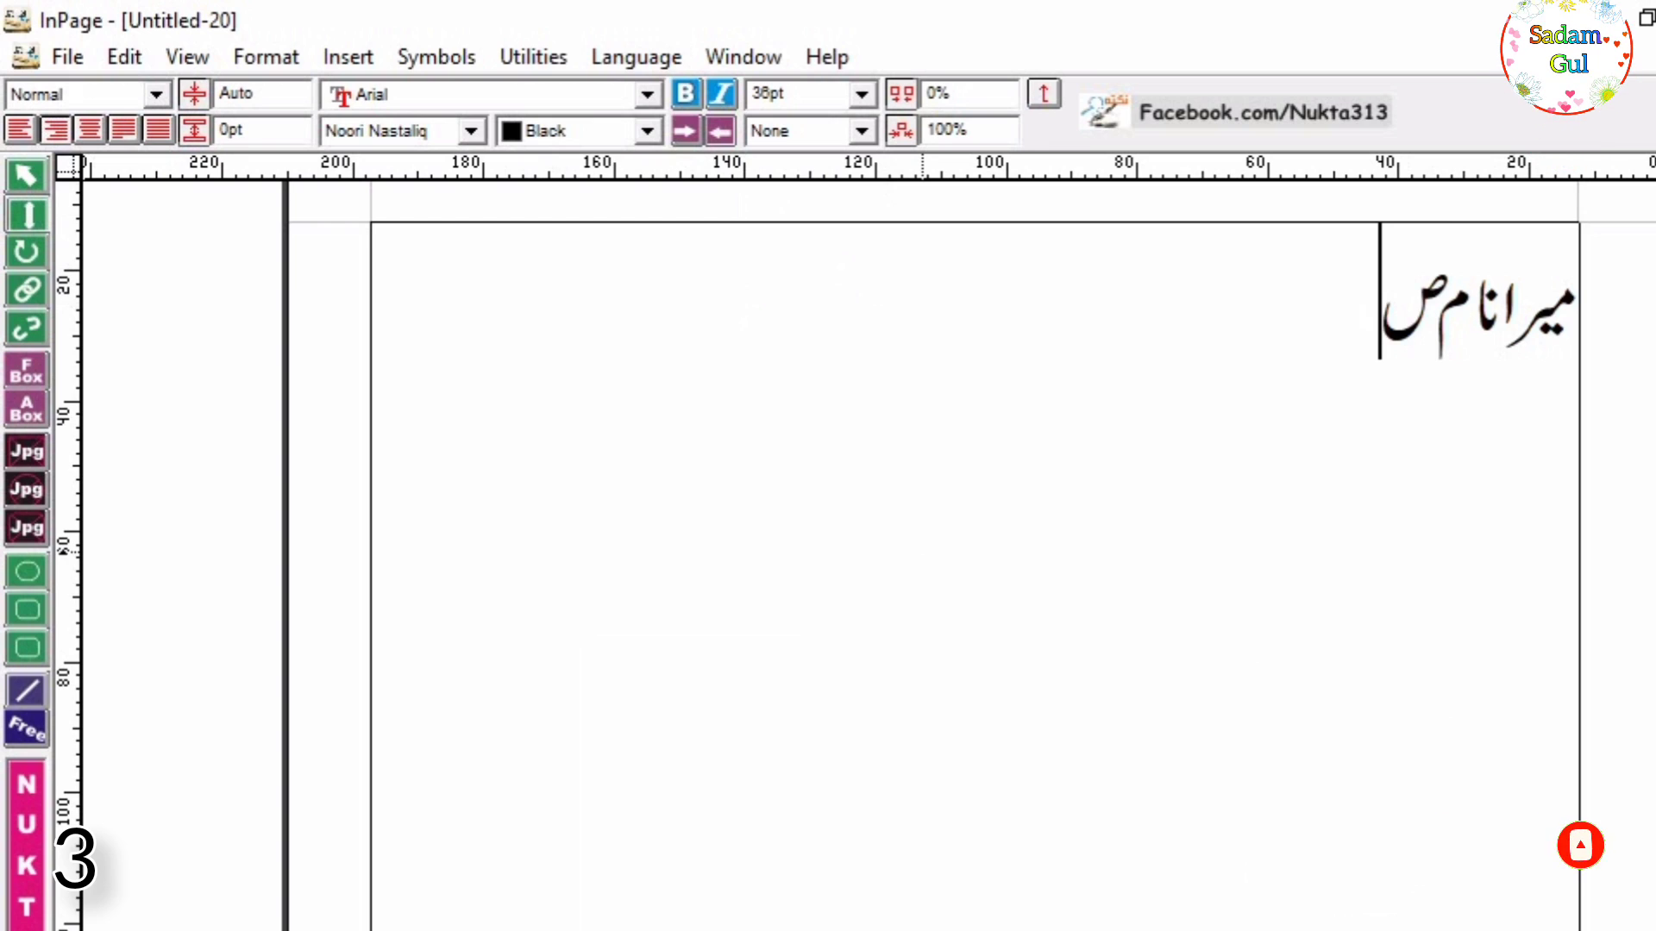
text(دام ح)
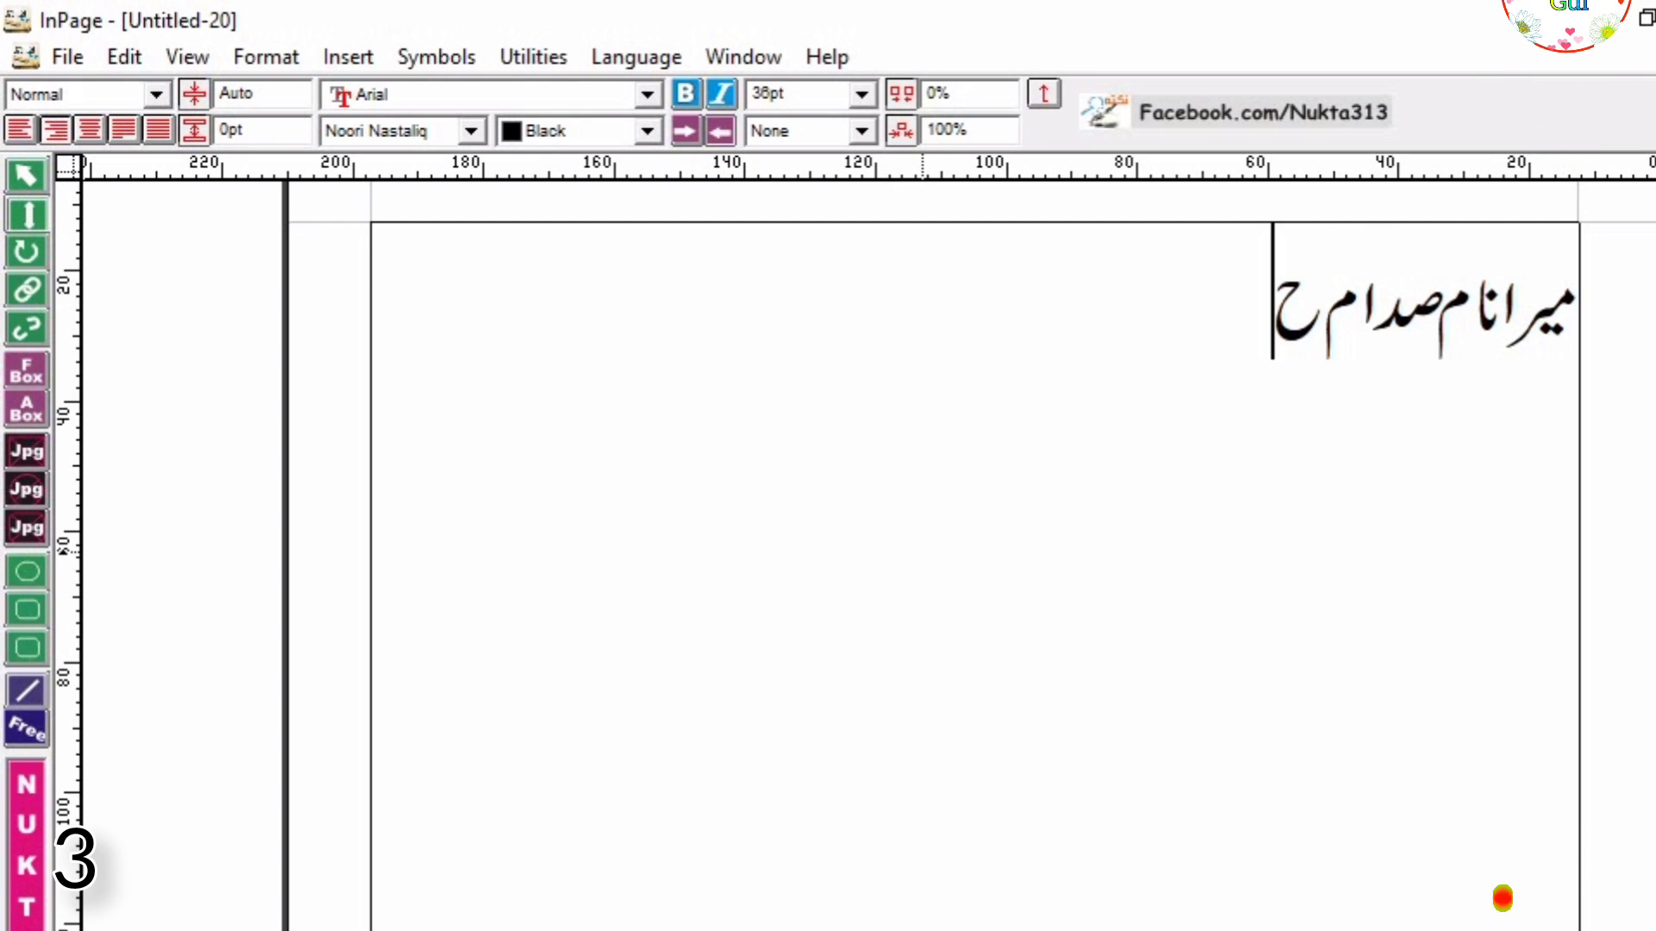
text(سین ہے)
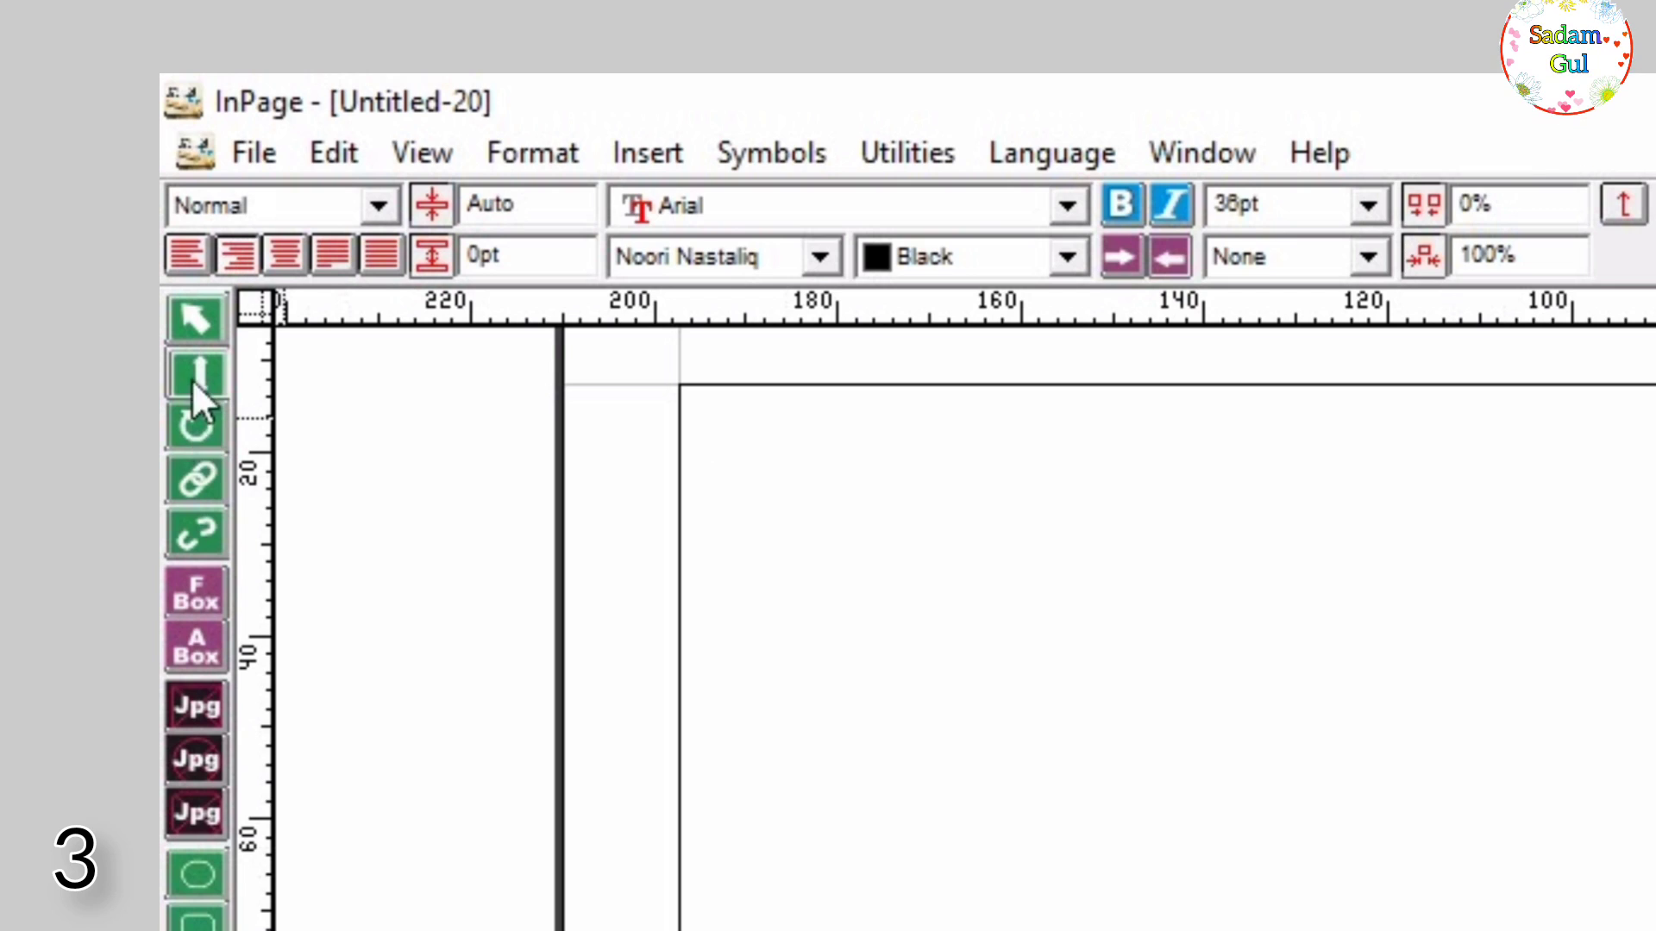
Step: Select the plain rectangle and rotate it freehand several times, ending at about 179°
click(196, 426)
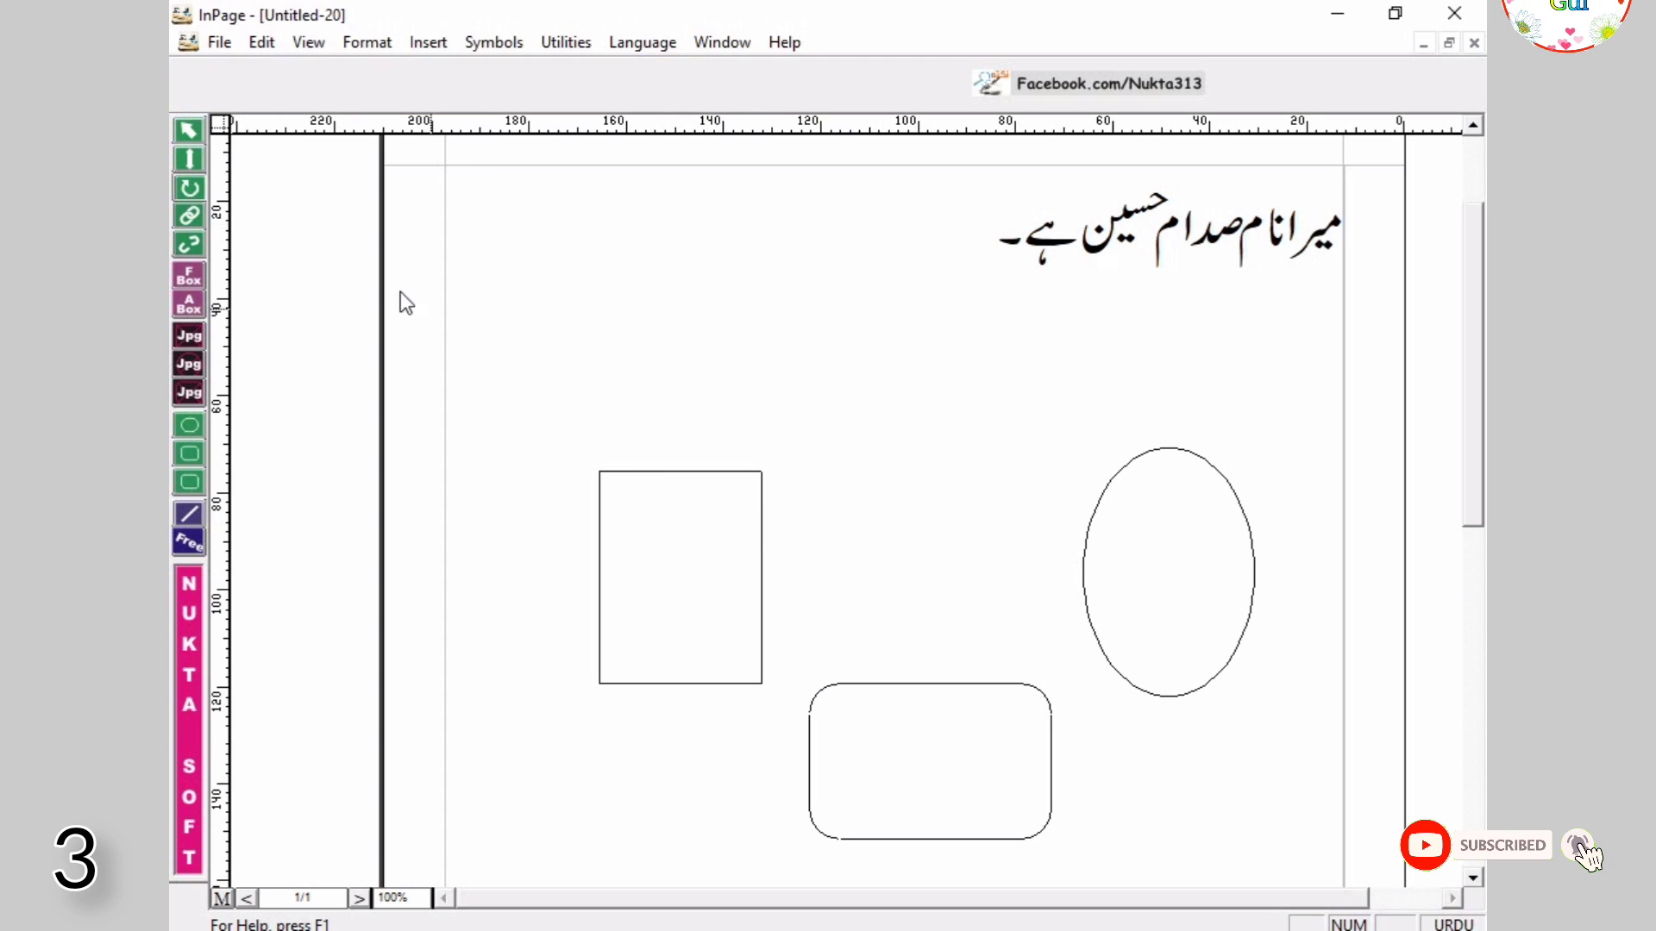
click(667, 528)
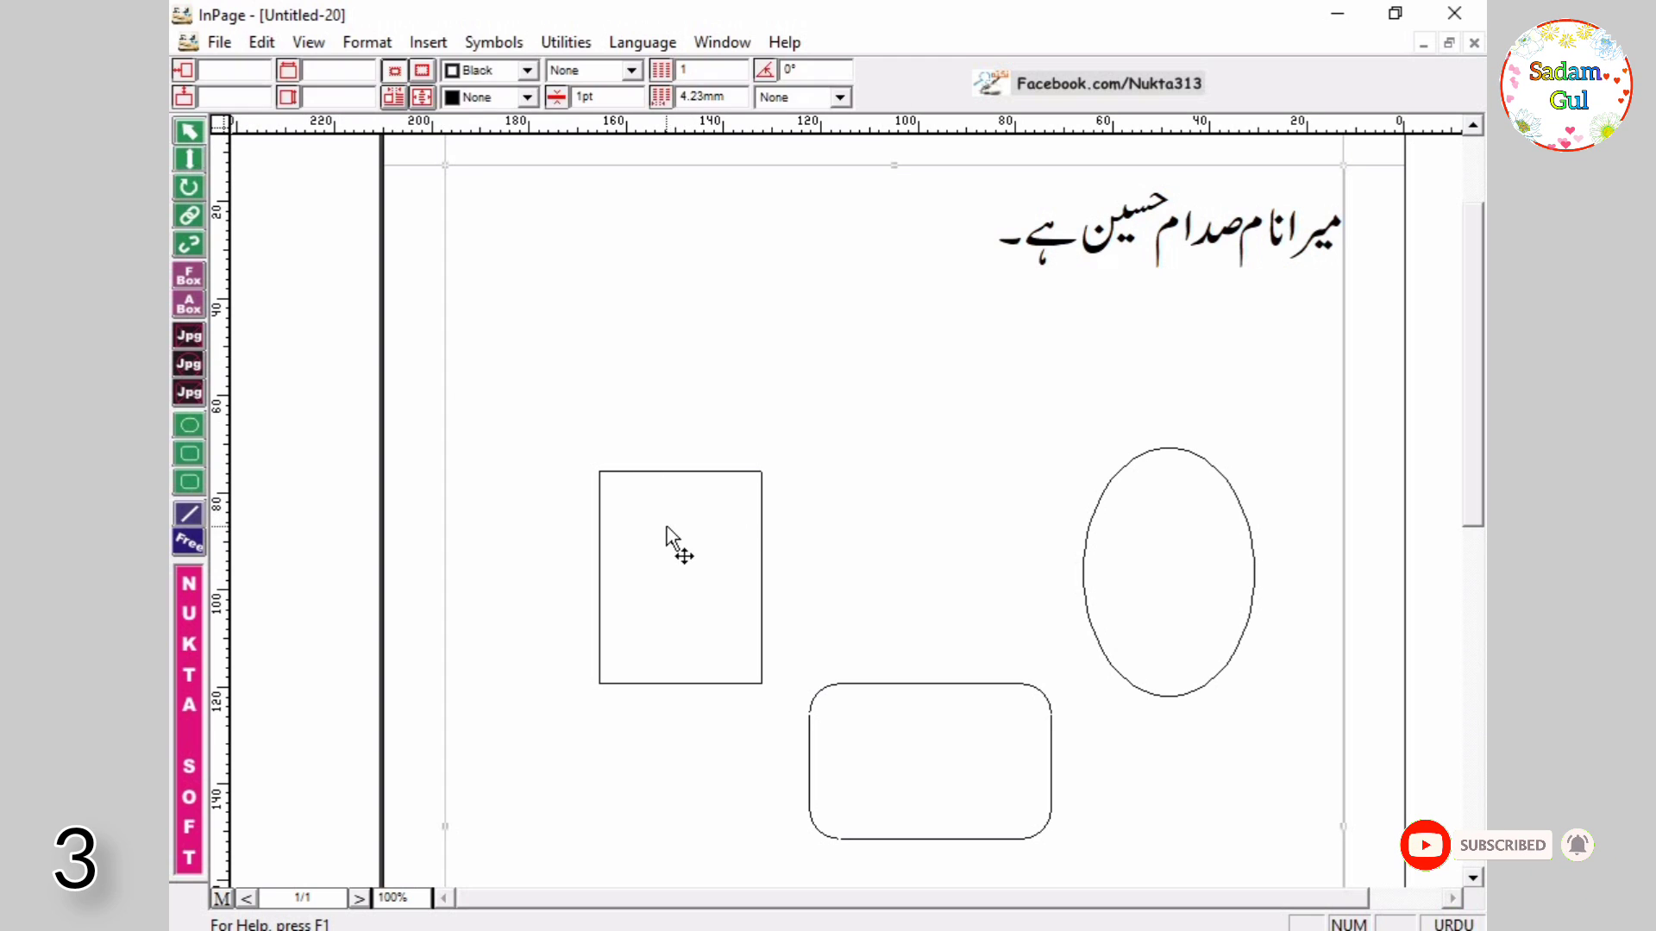
click(701, 486)
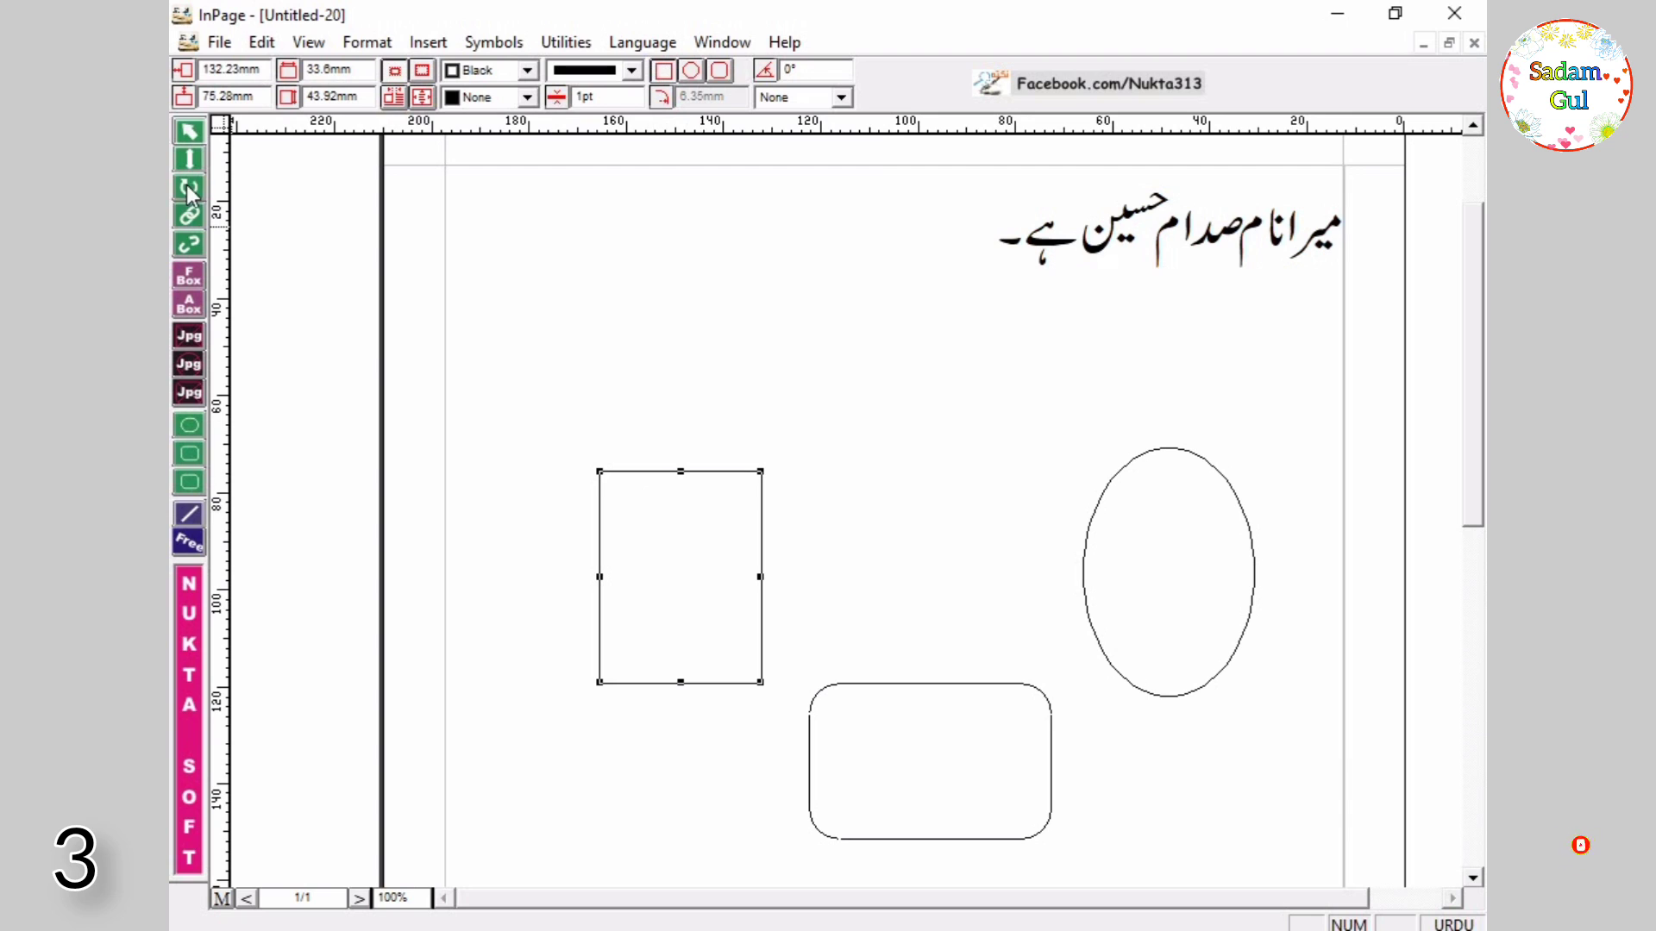
drag(684, 473, 764, 634)
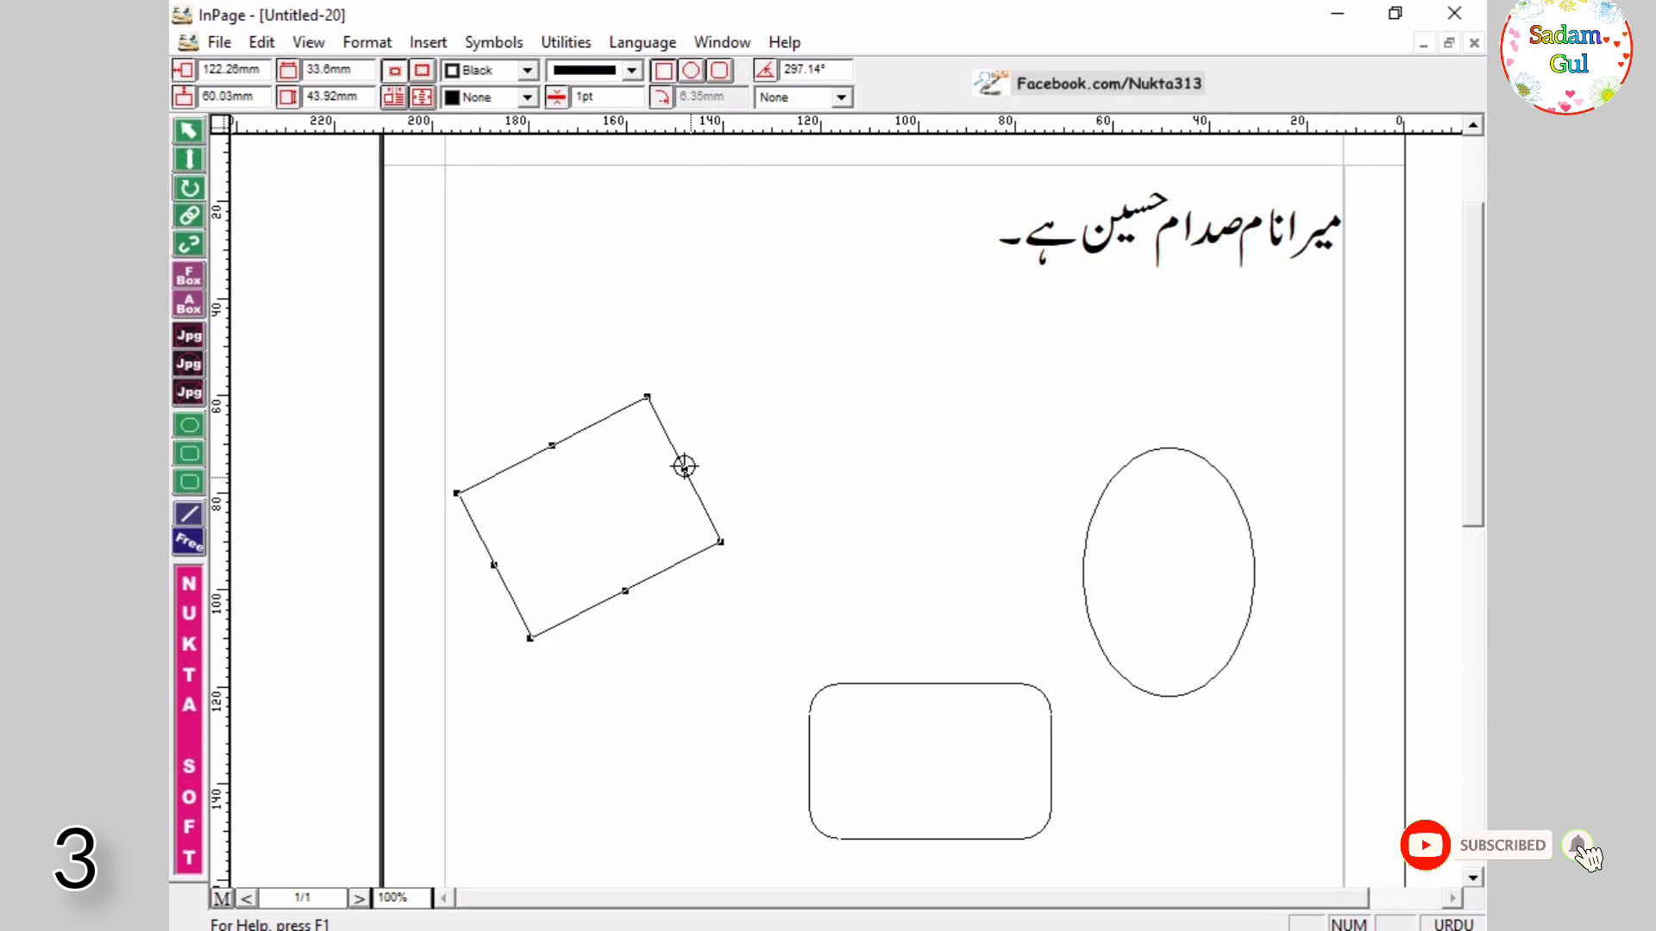
drag(693, 488, 603, 401)
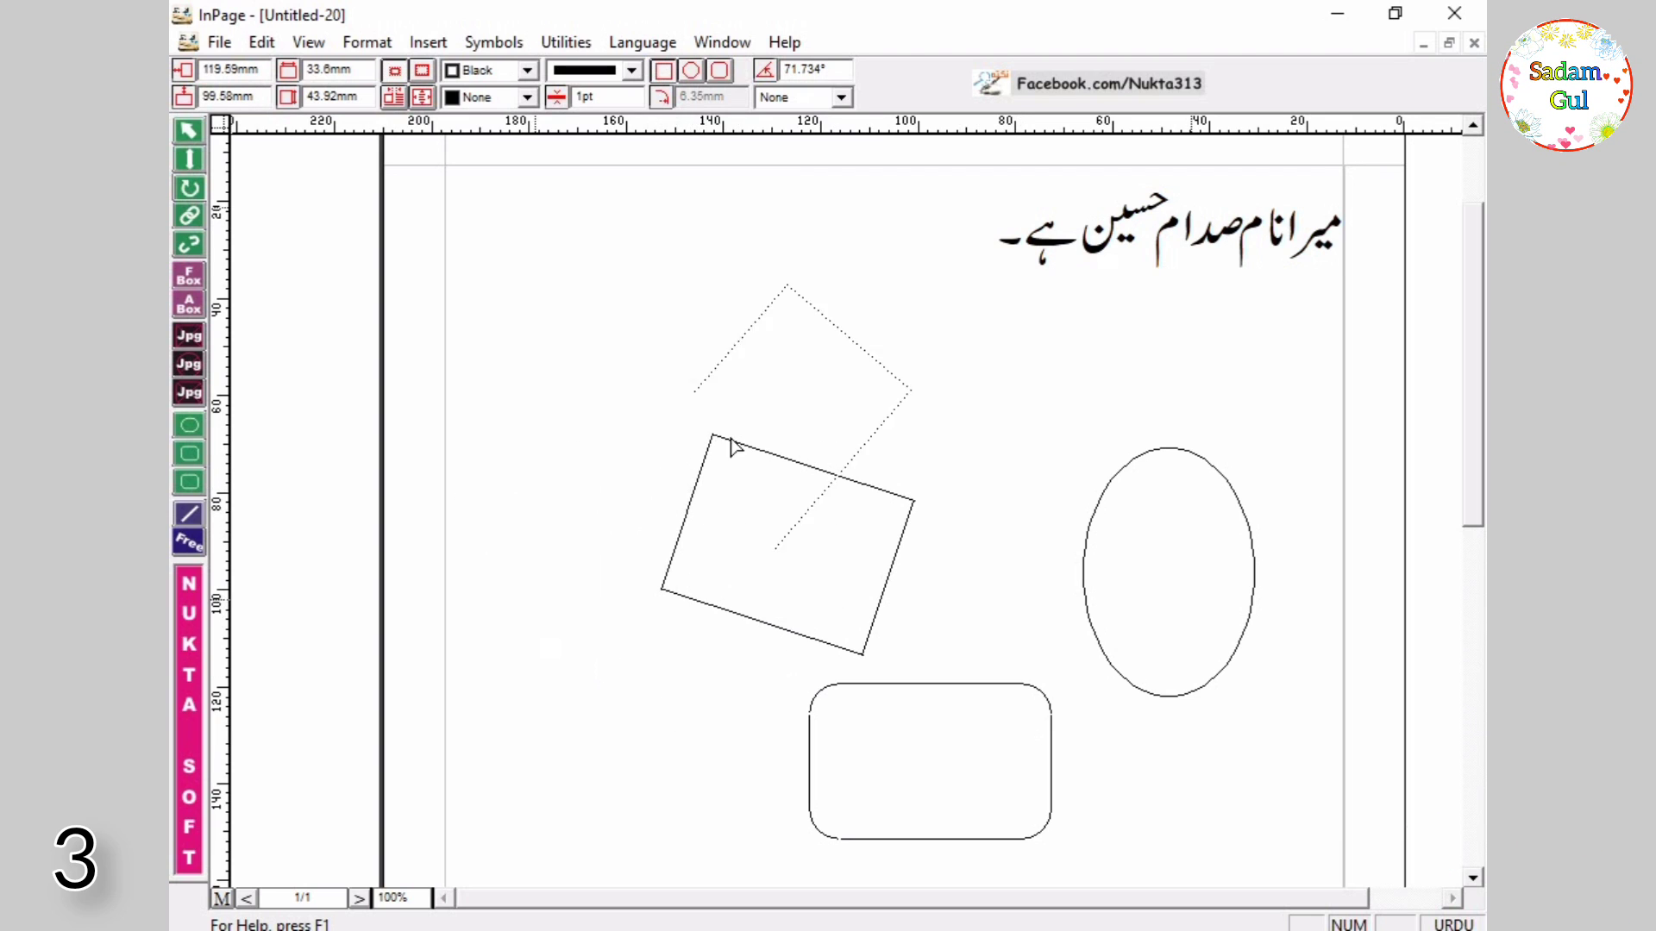
drag(730, 445, 670, 418)
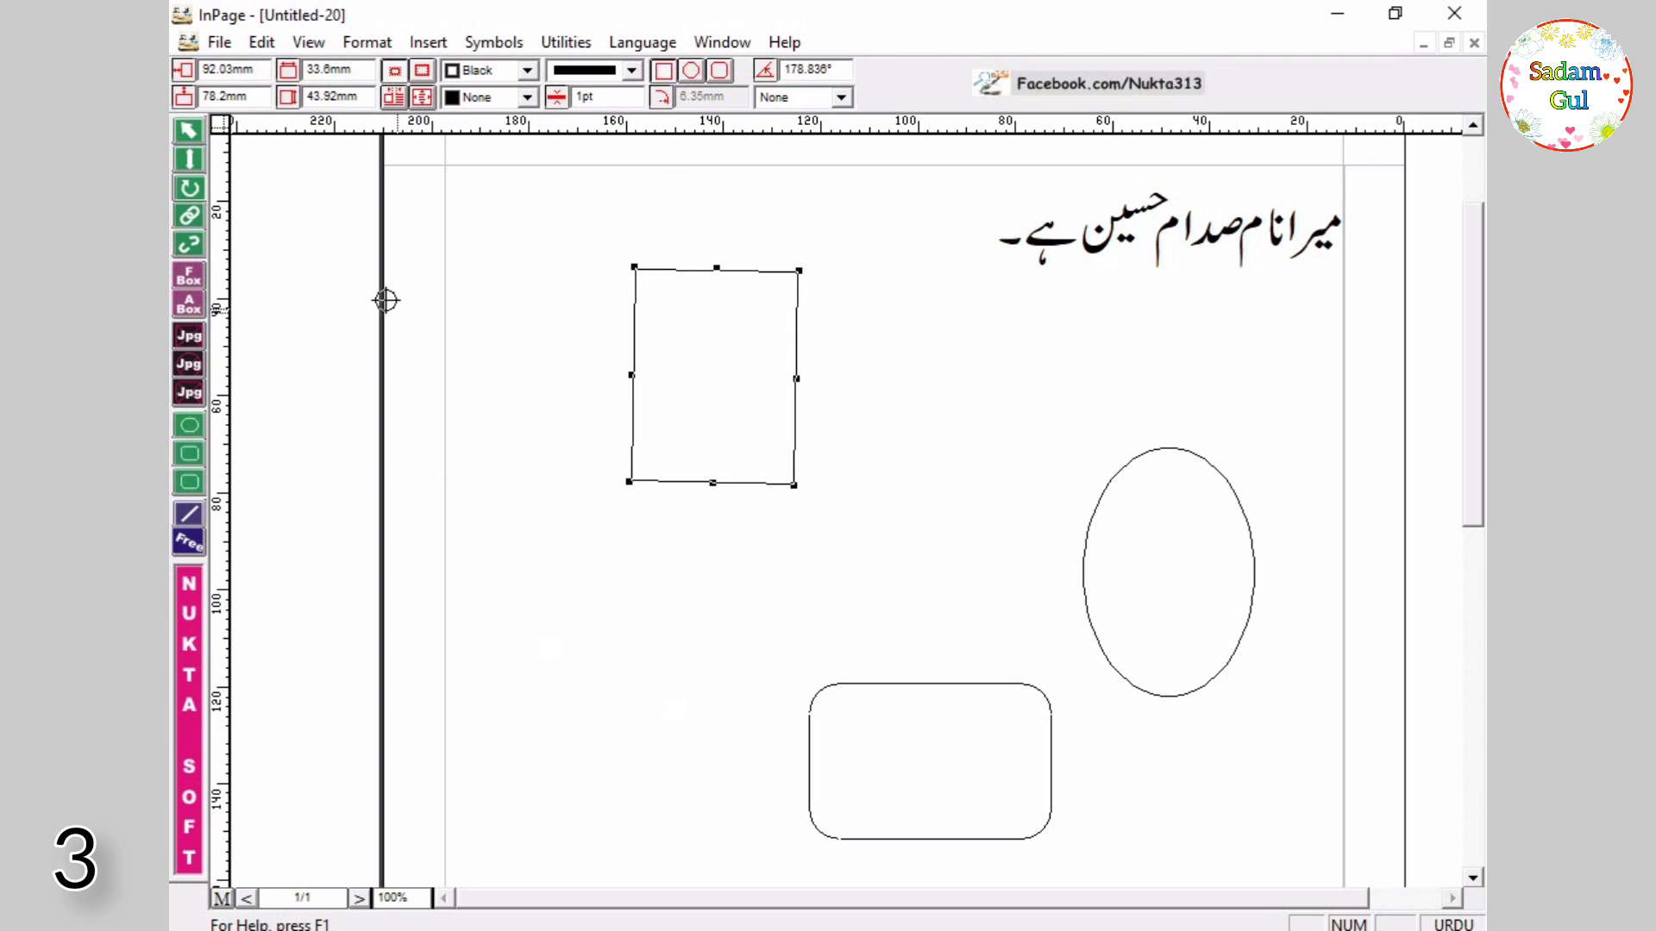
Step: Select the rounded rectangle and rotate it freehand to about 269°
click(192, 140)
click(853, 672)
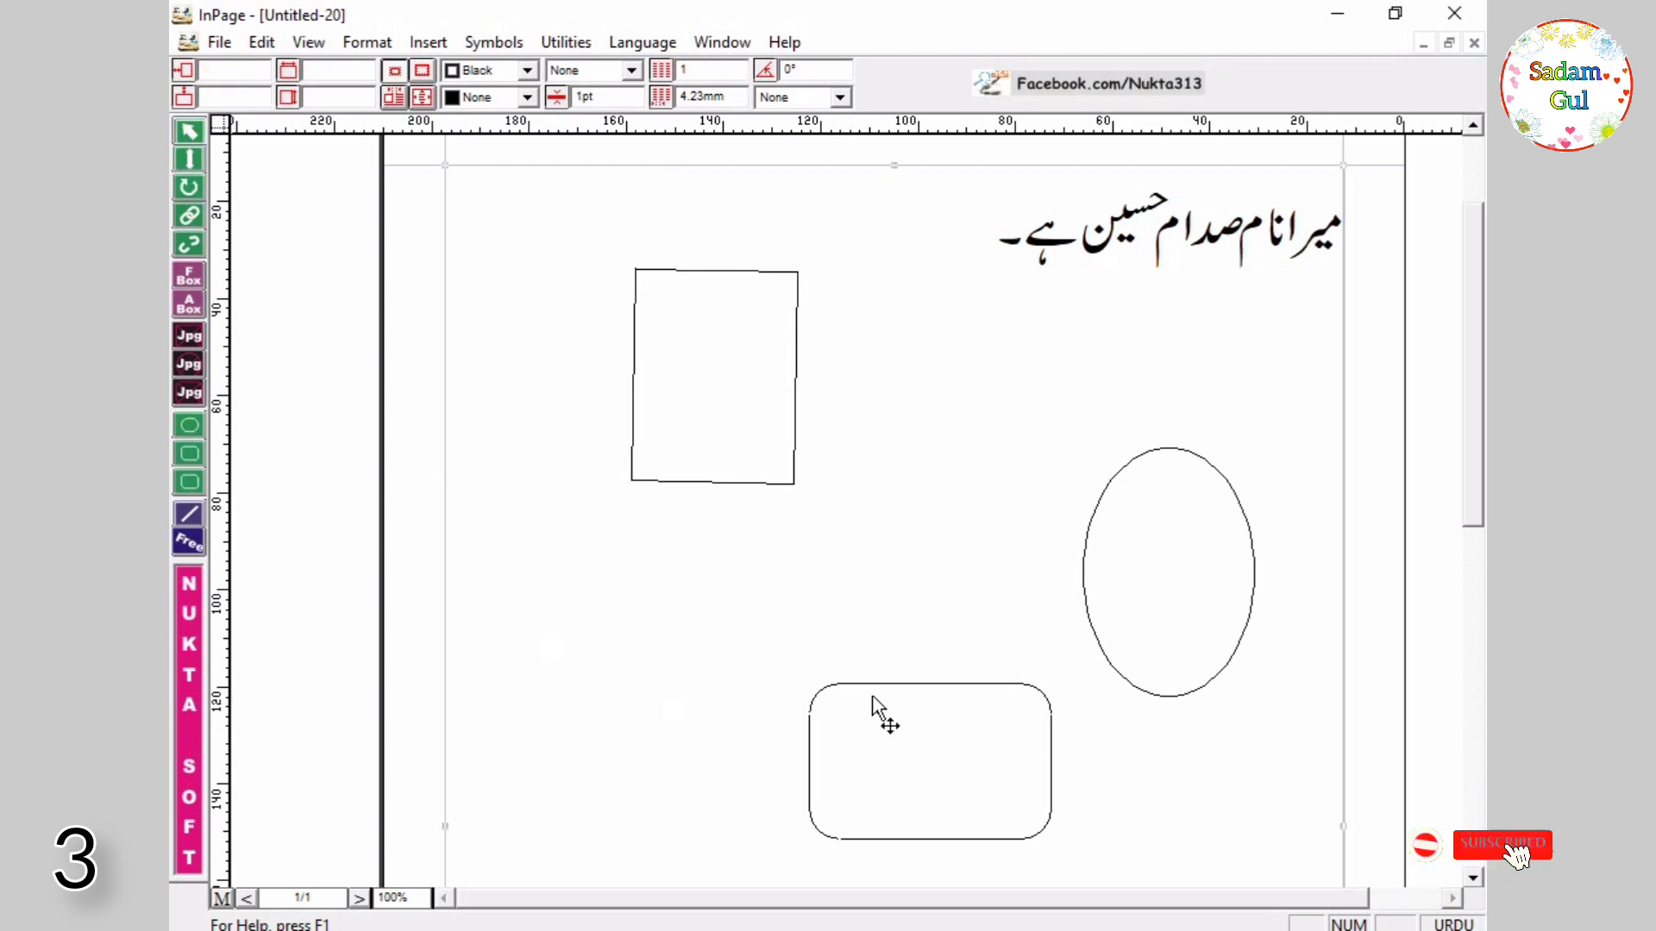
click(951, 689)
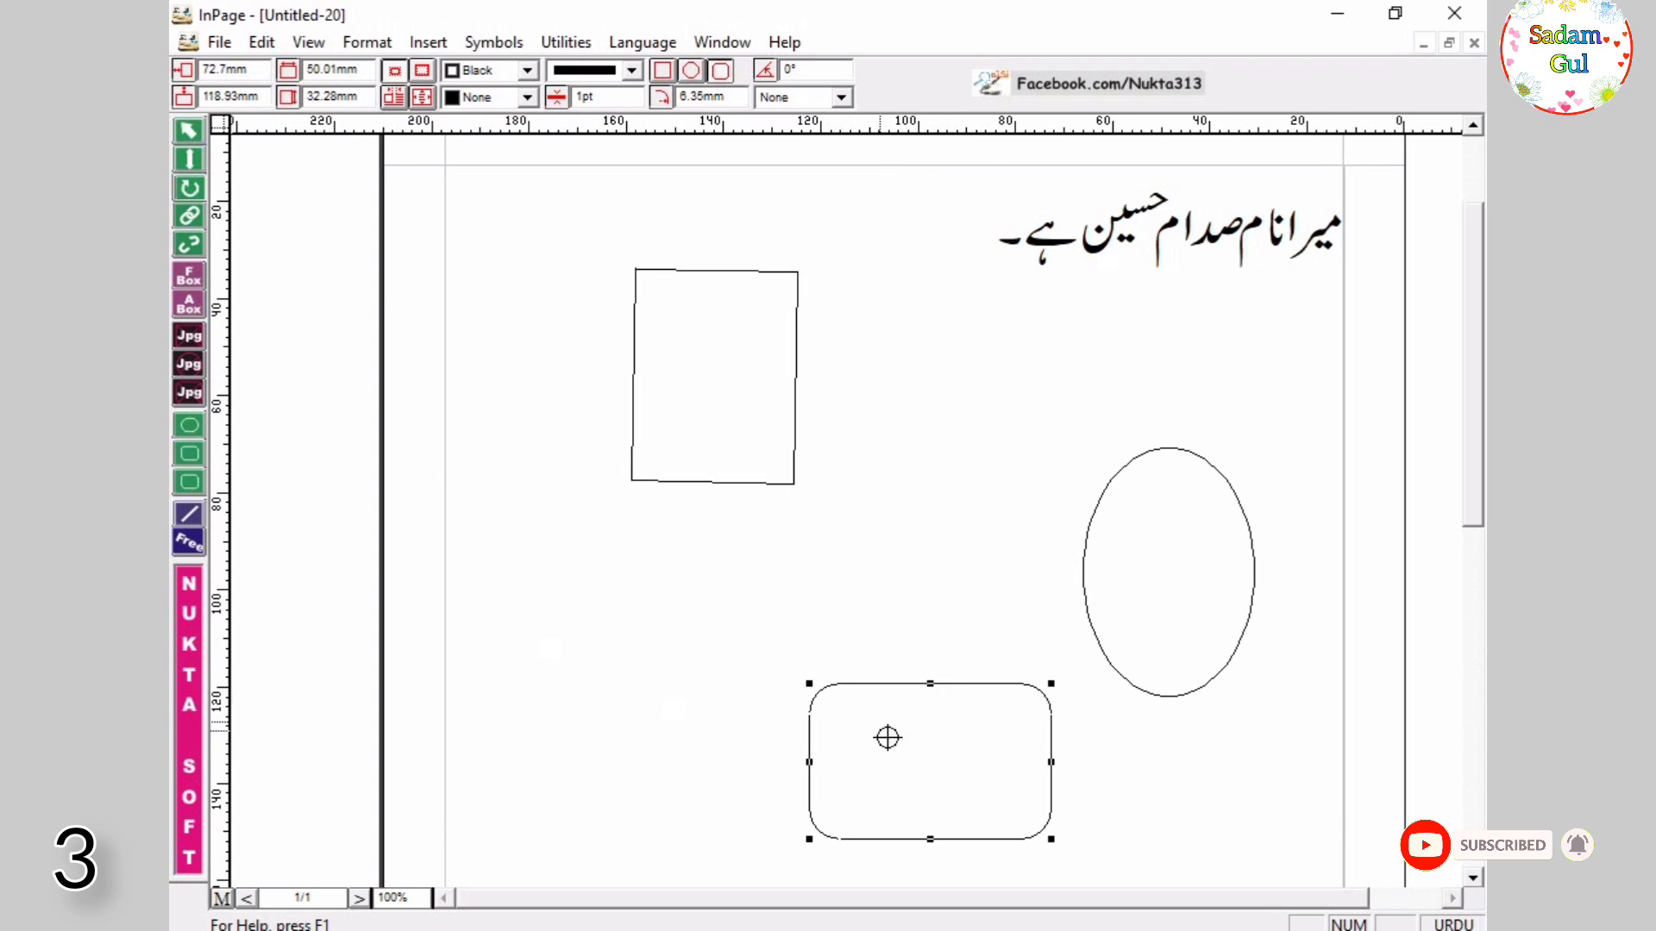
drag(1041, 684, 1038, 821)
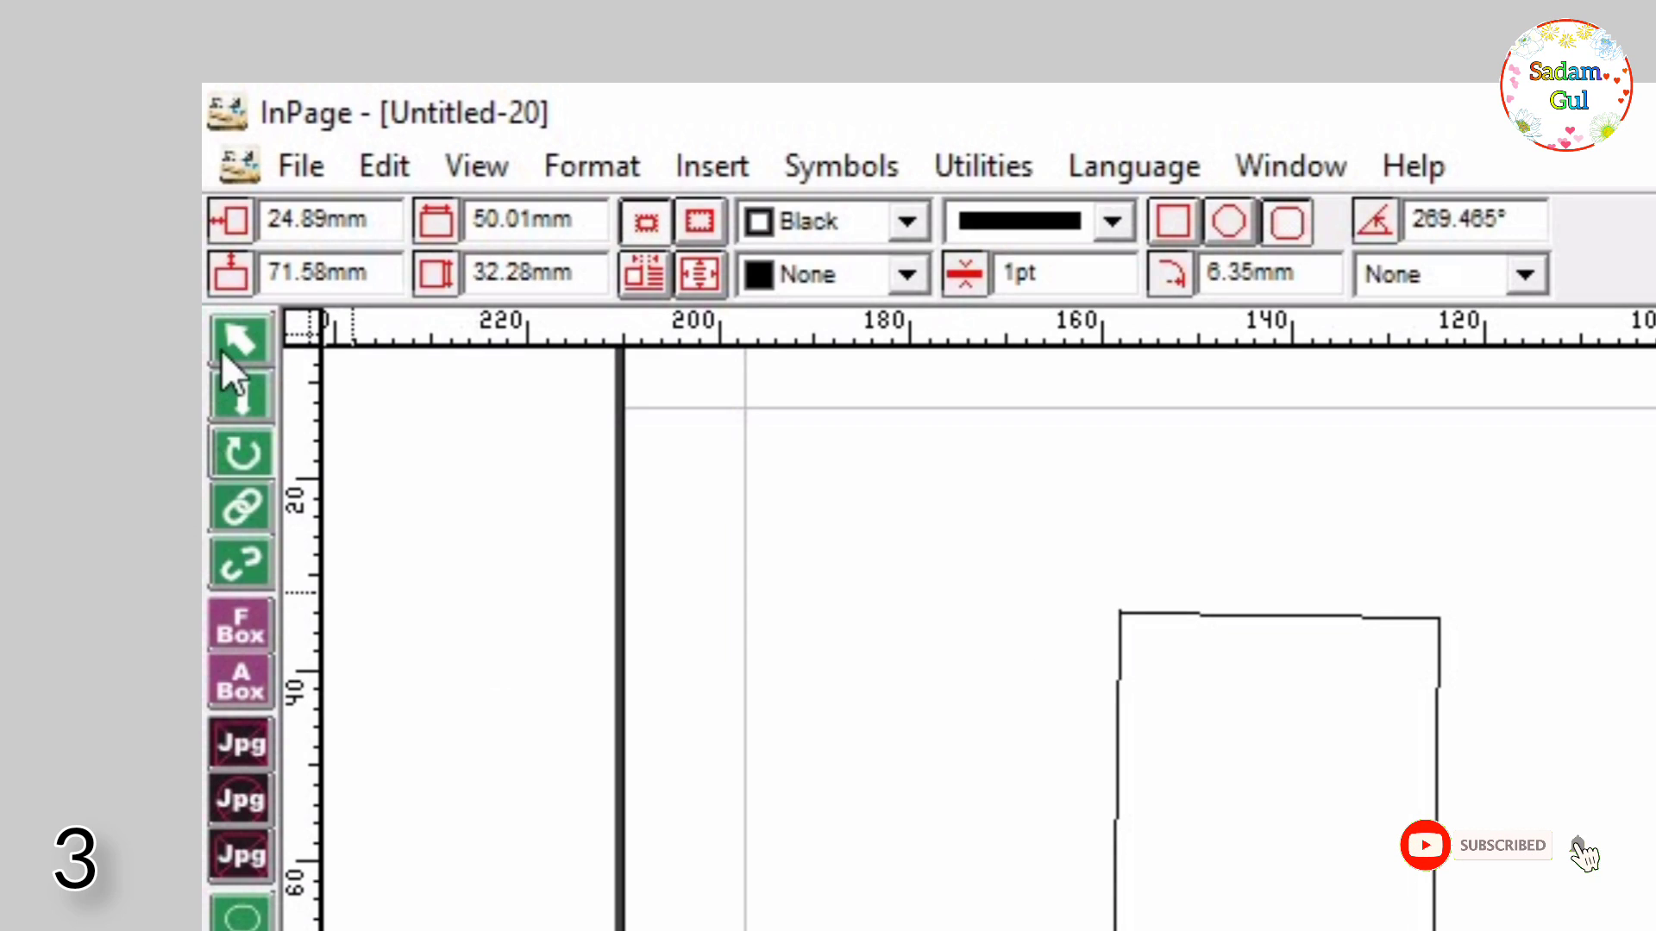
Step: Select the entire Urdu sentence on the page with the text tool, and clear the selection
click(227, 394)
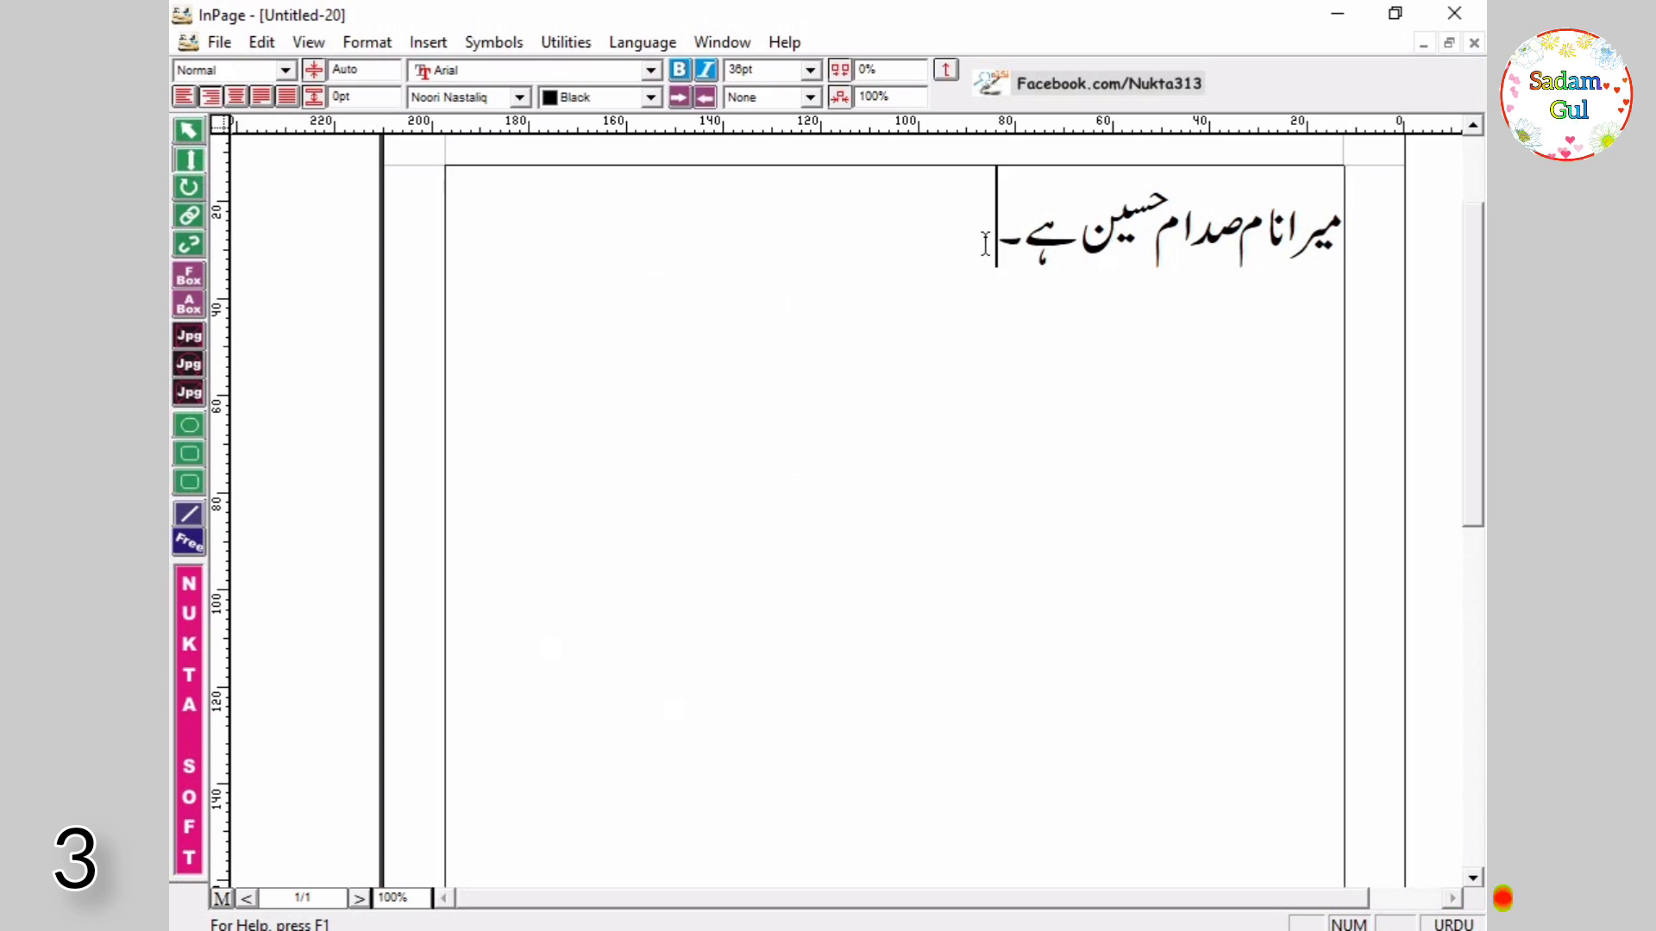
drag(997, 246, 1348, 273)
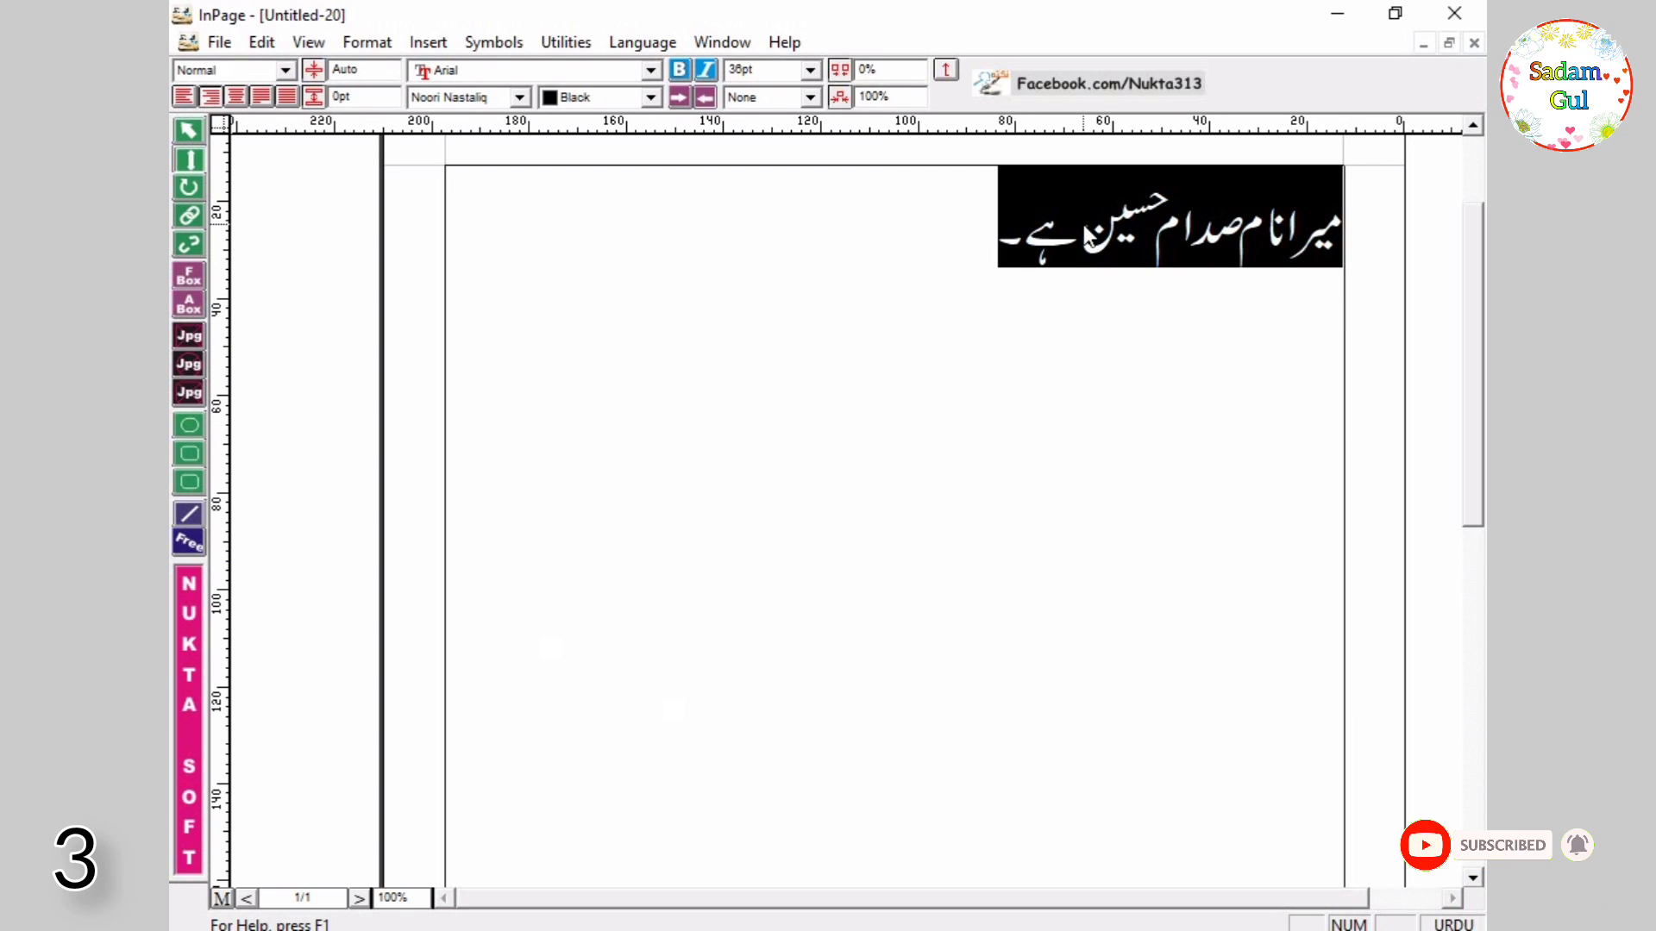
click(805, 271)
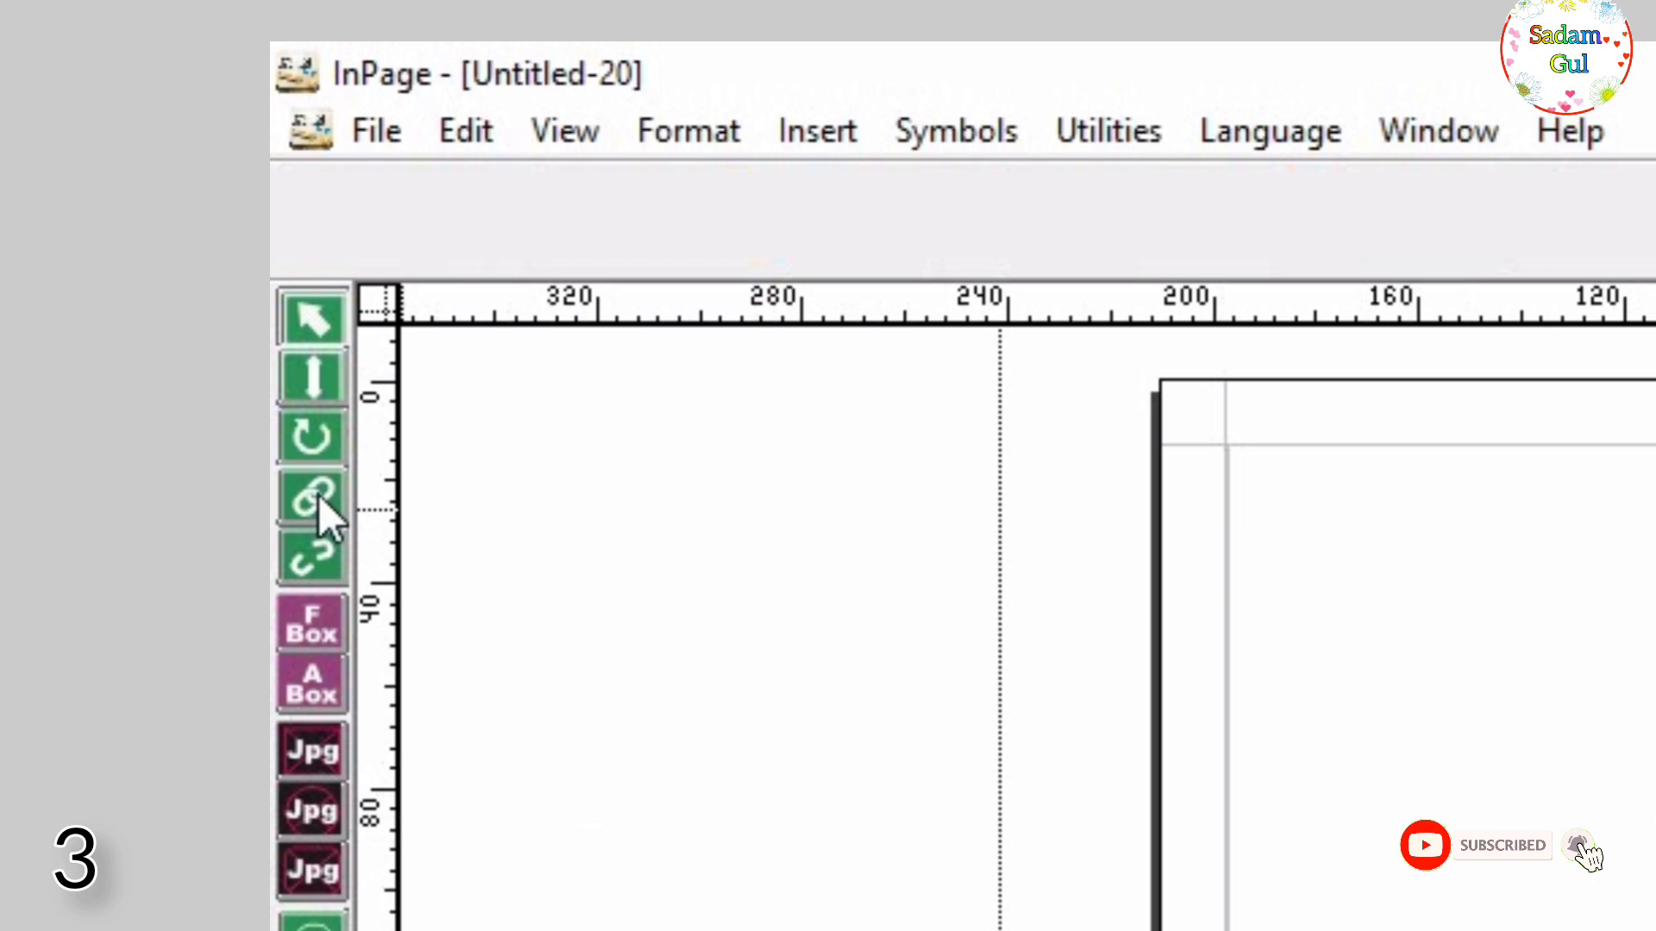
Step: Draw four rectangular text boxes stacked down the page below the sentence, the topmost about 79 by 48 mm
click(320, 627)
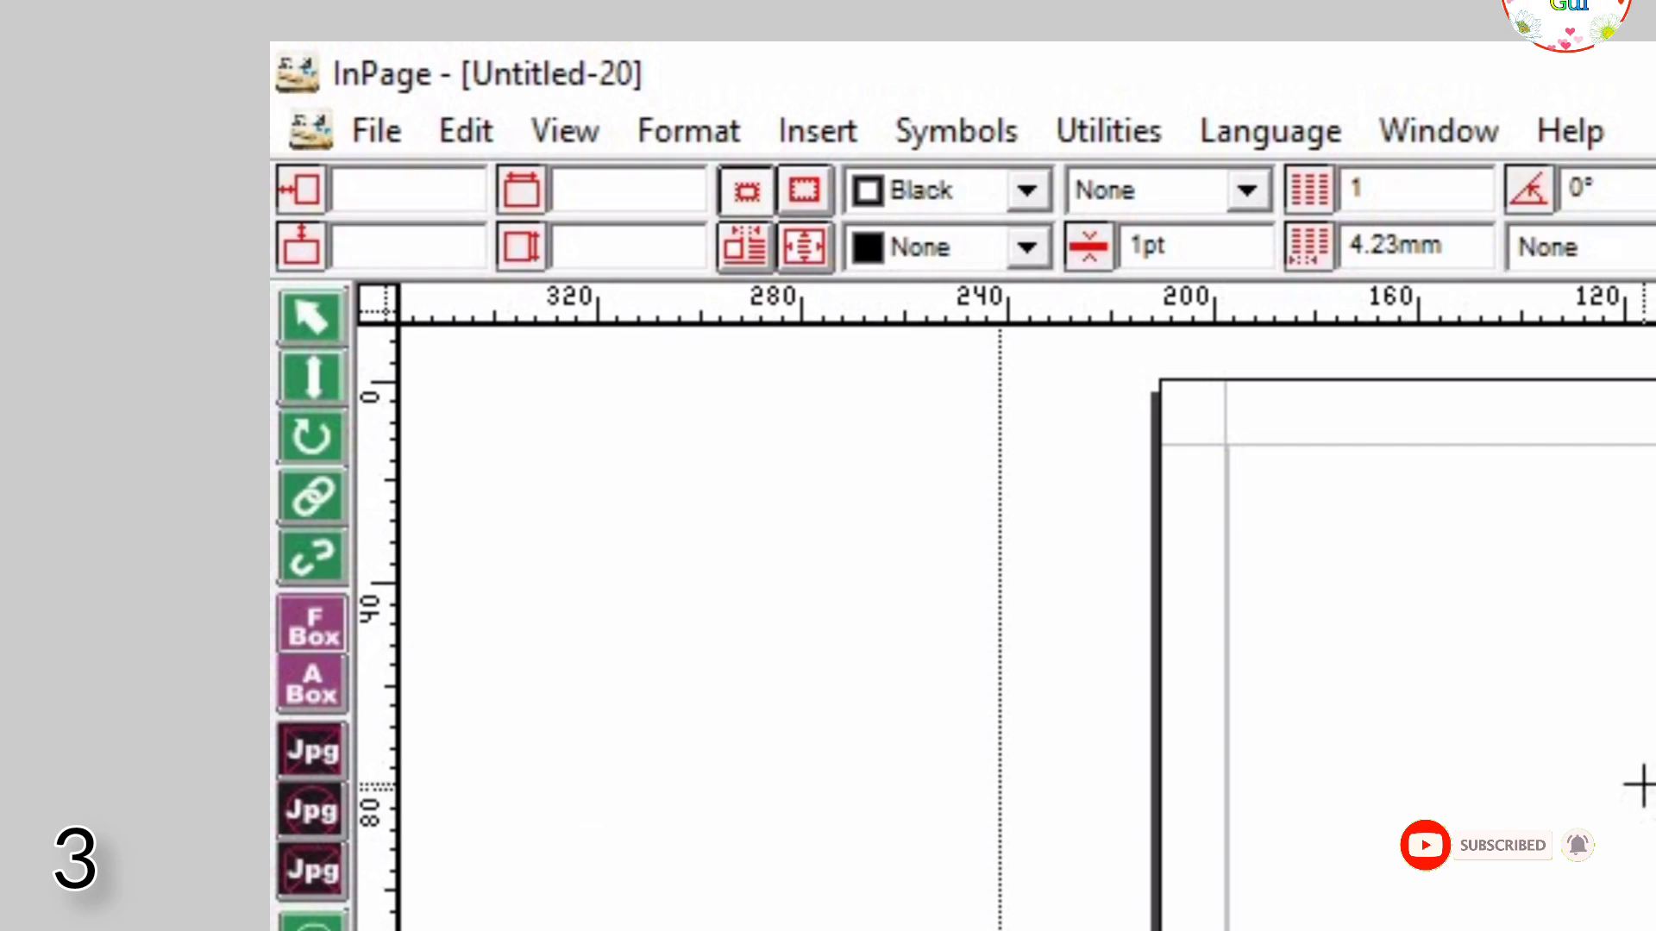
drag(754, 386, 1001, 535)
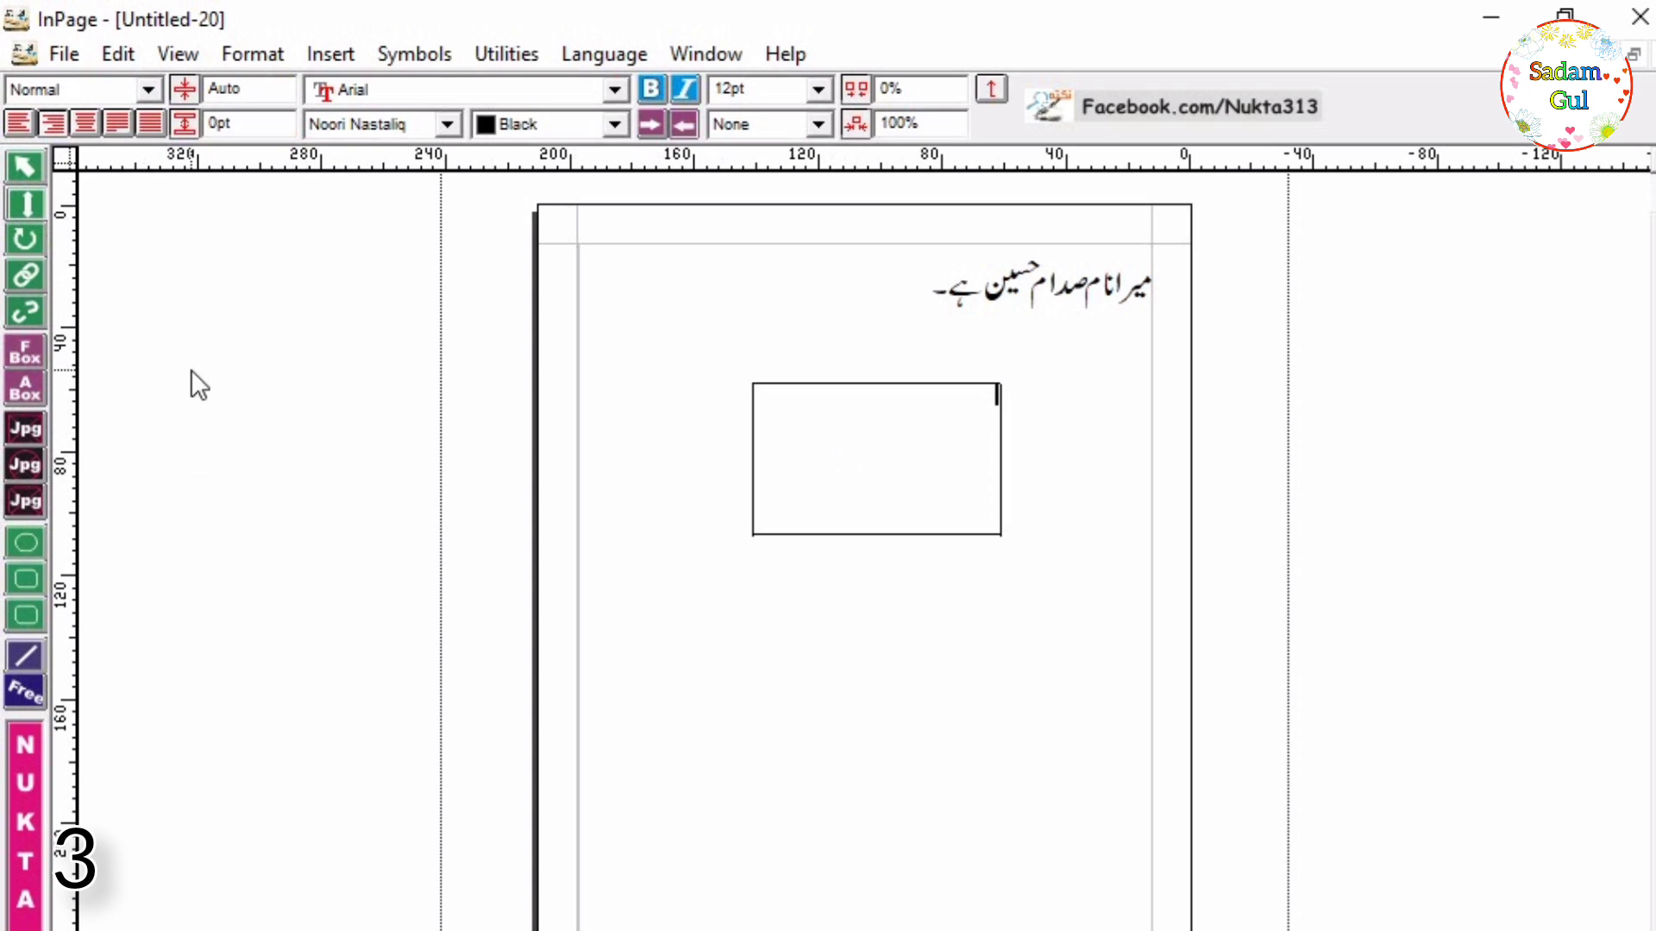
click(24, 351)
drag(759, 593, 1029, 742)
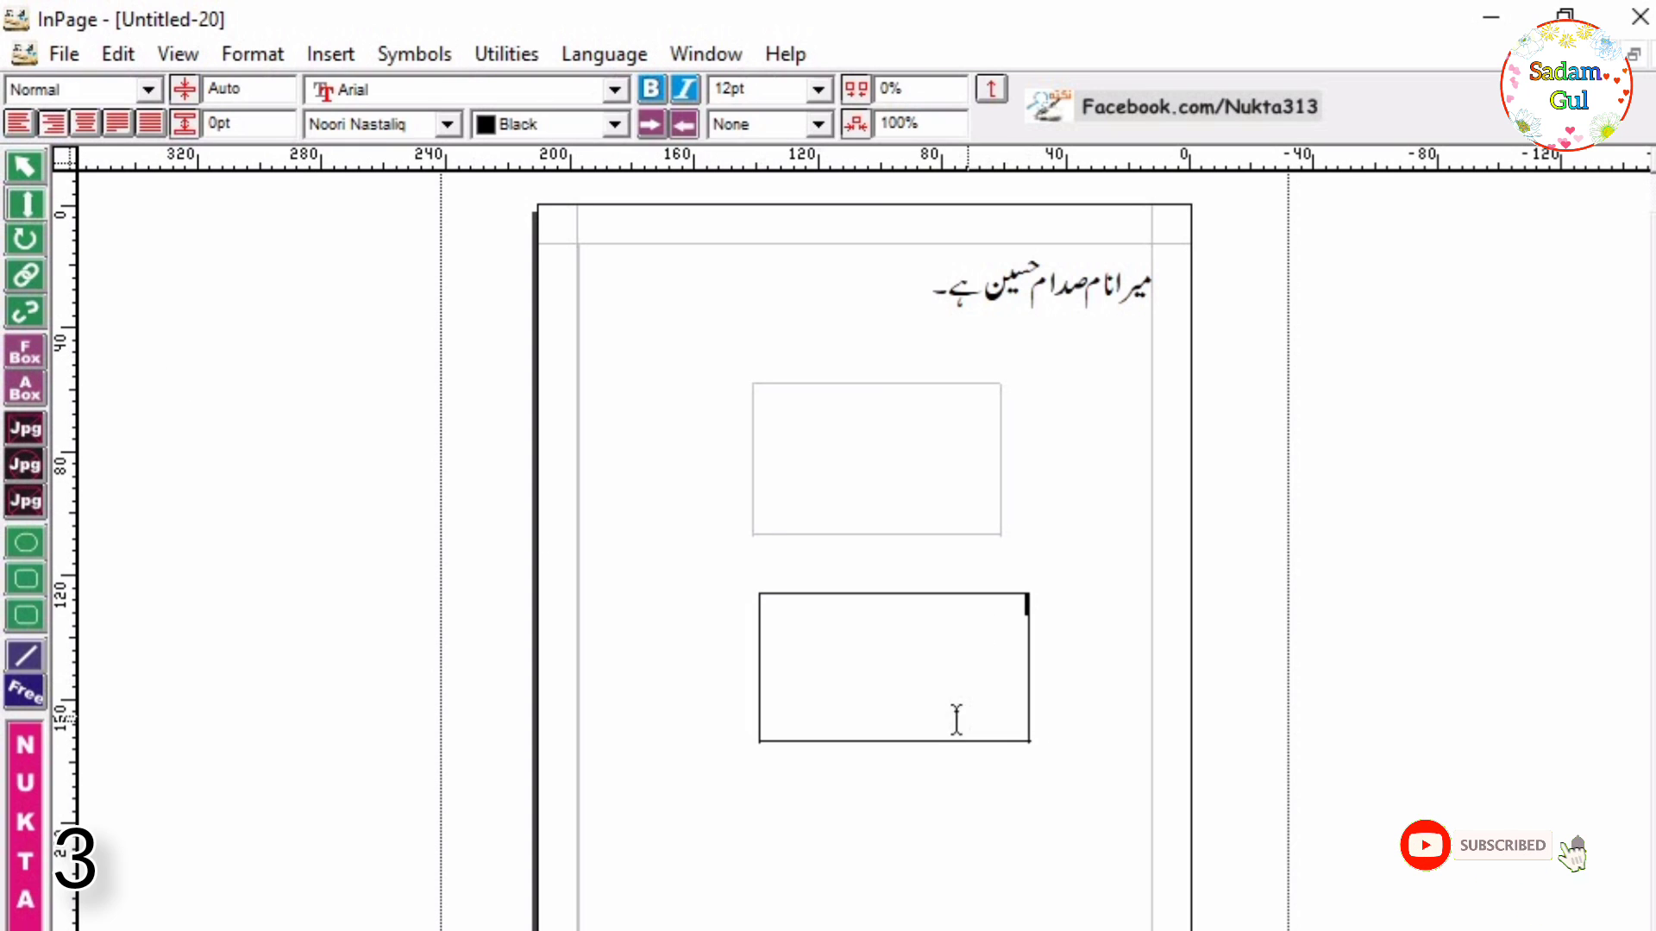
click(24, 350)
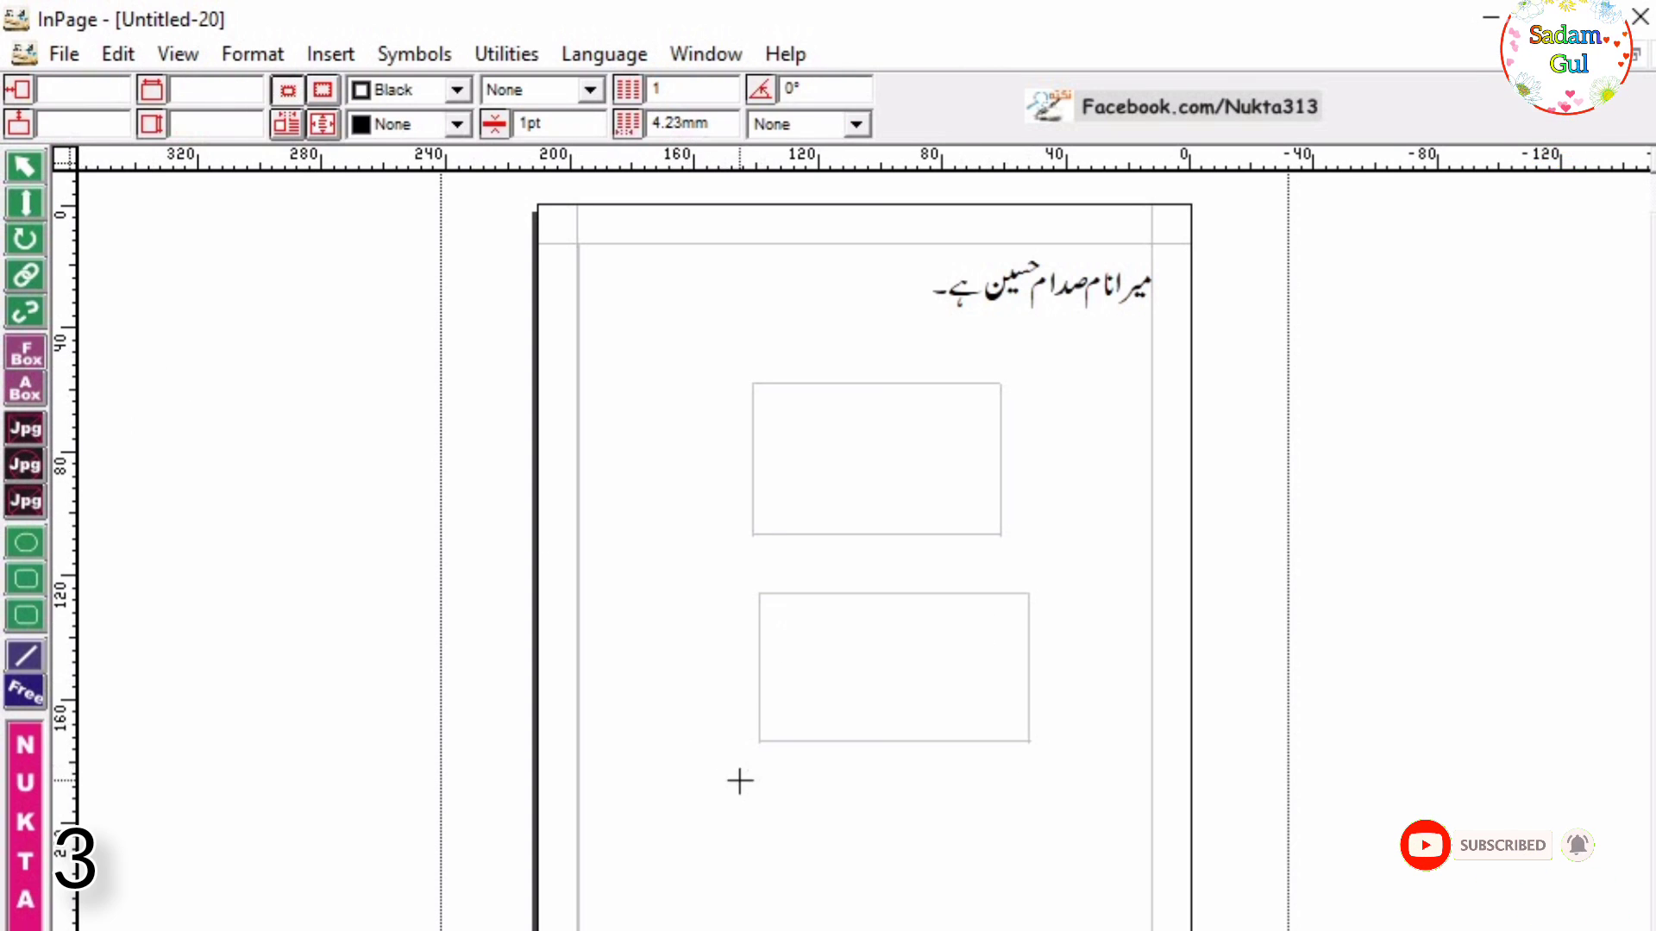
drag(770, 781, 1045, 889)
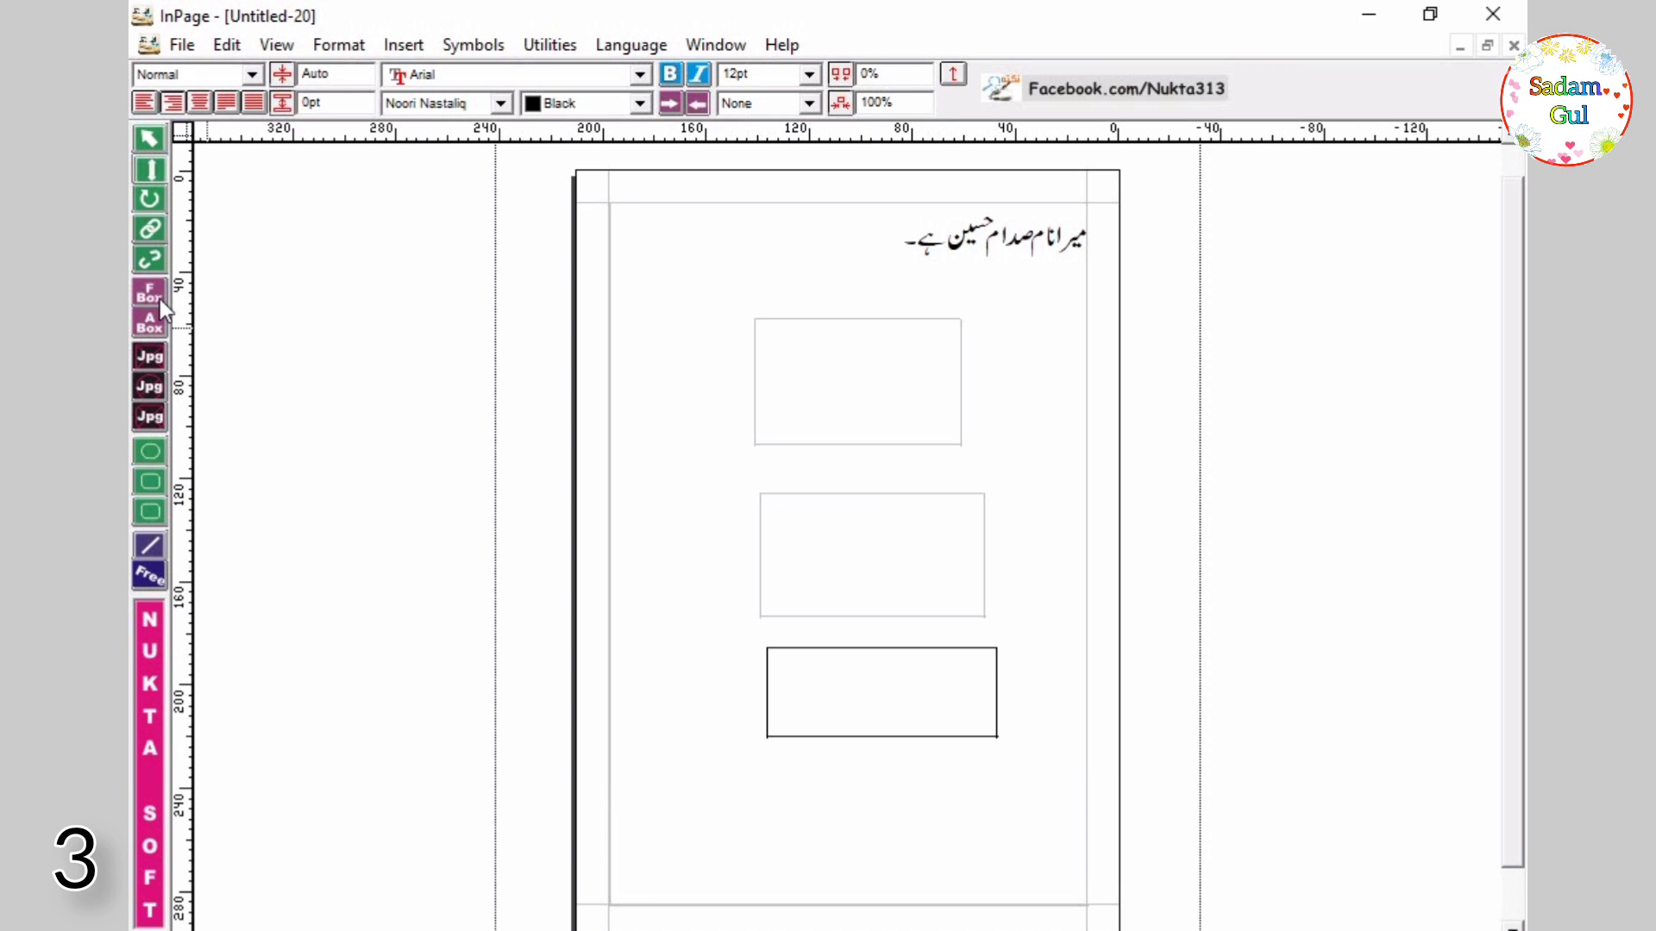
click(157, 300)
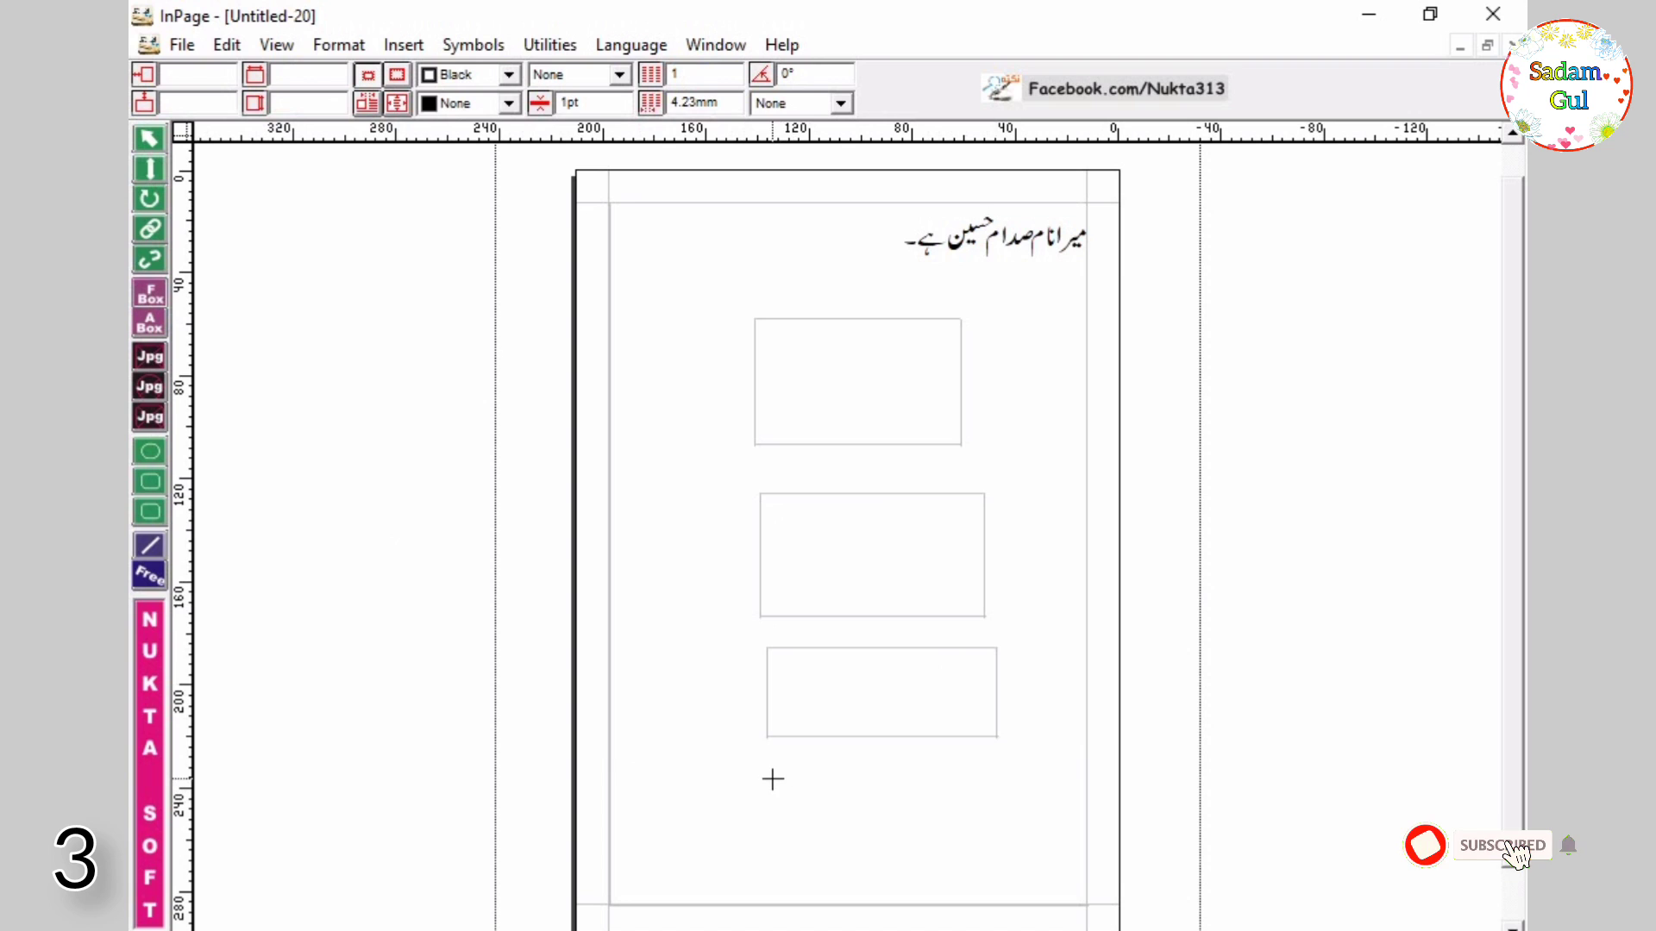
drag(771, 777, 1004, 869)
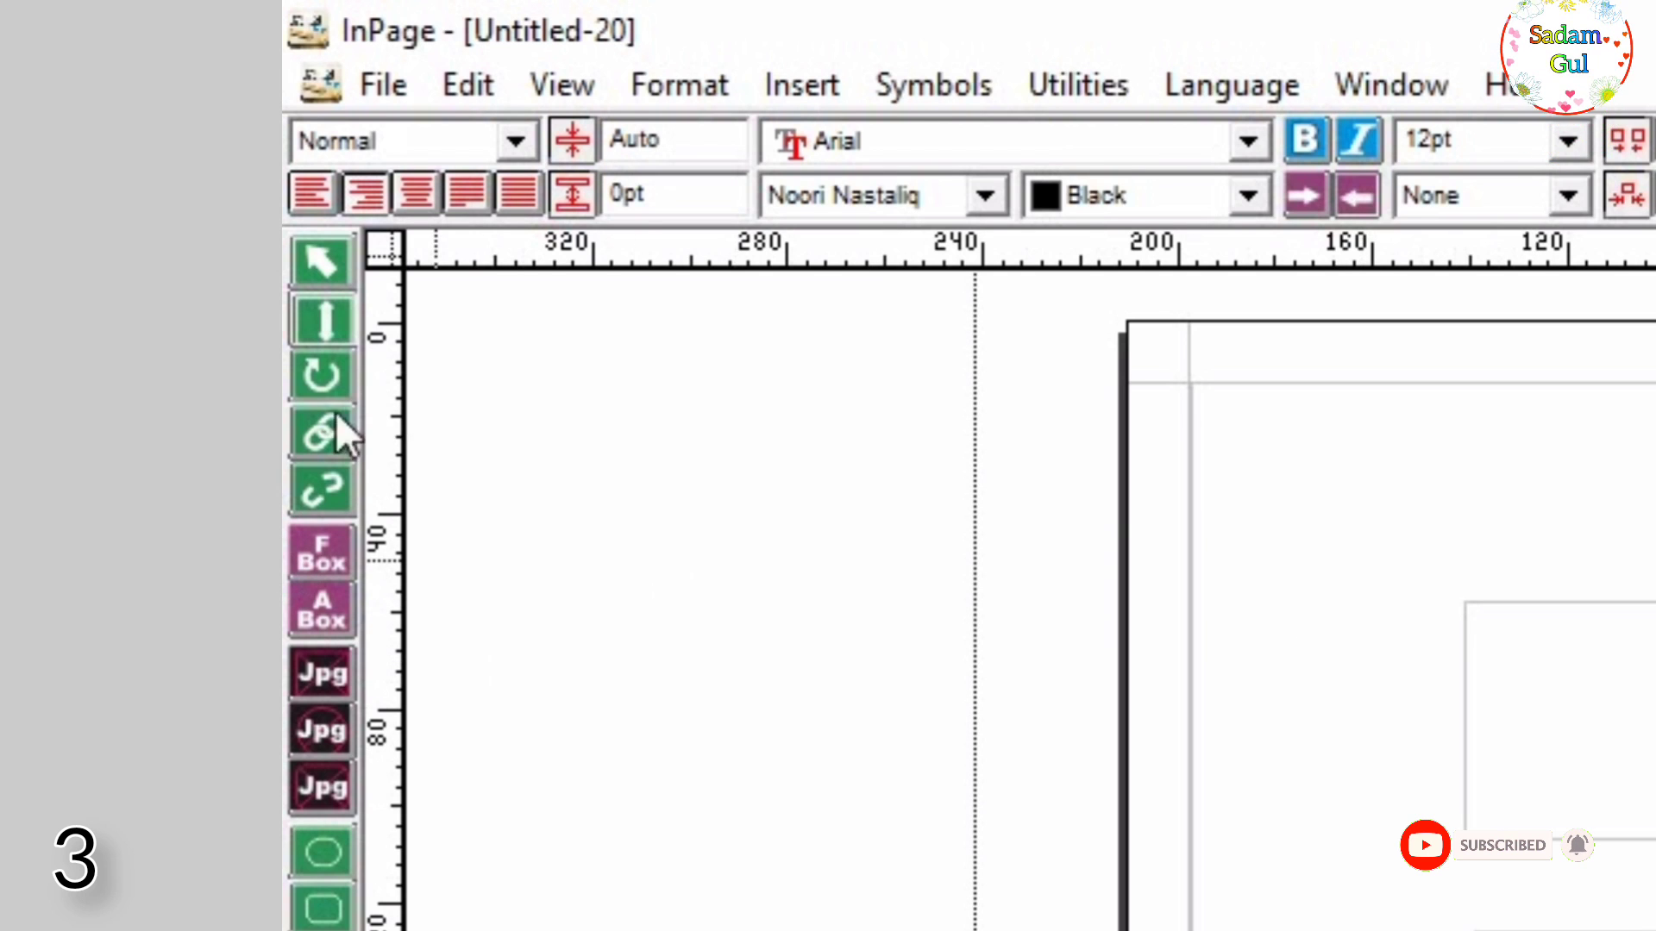
Step: Link the first text box to the second, and the third text box to the fourth
click(338, 435)
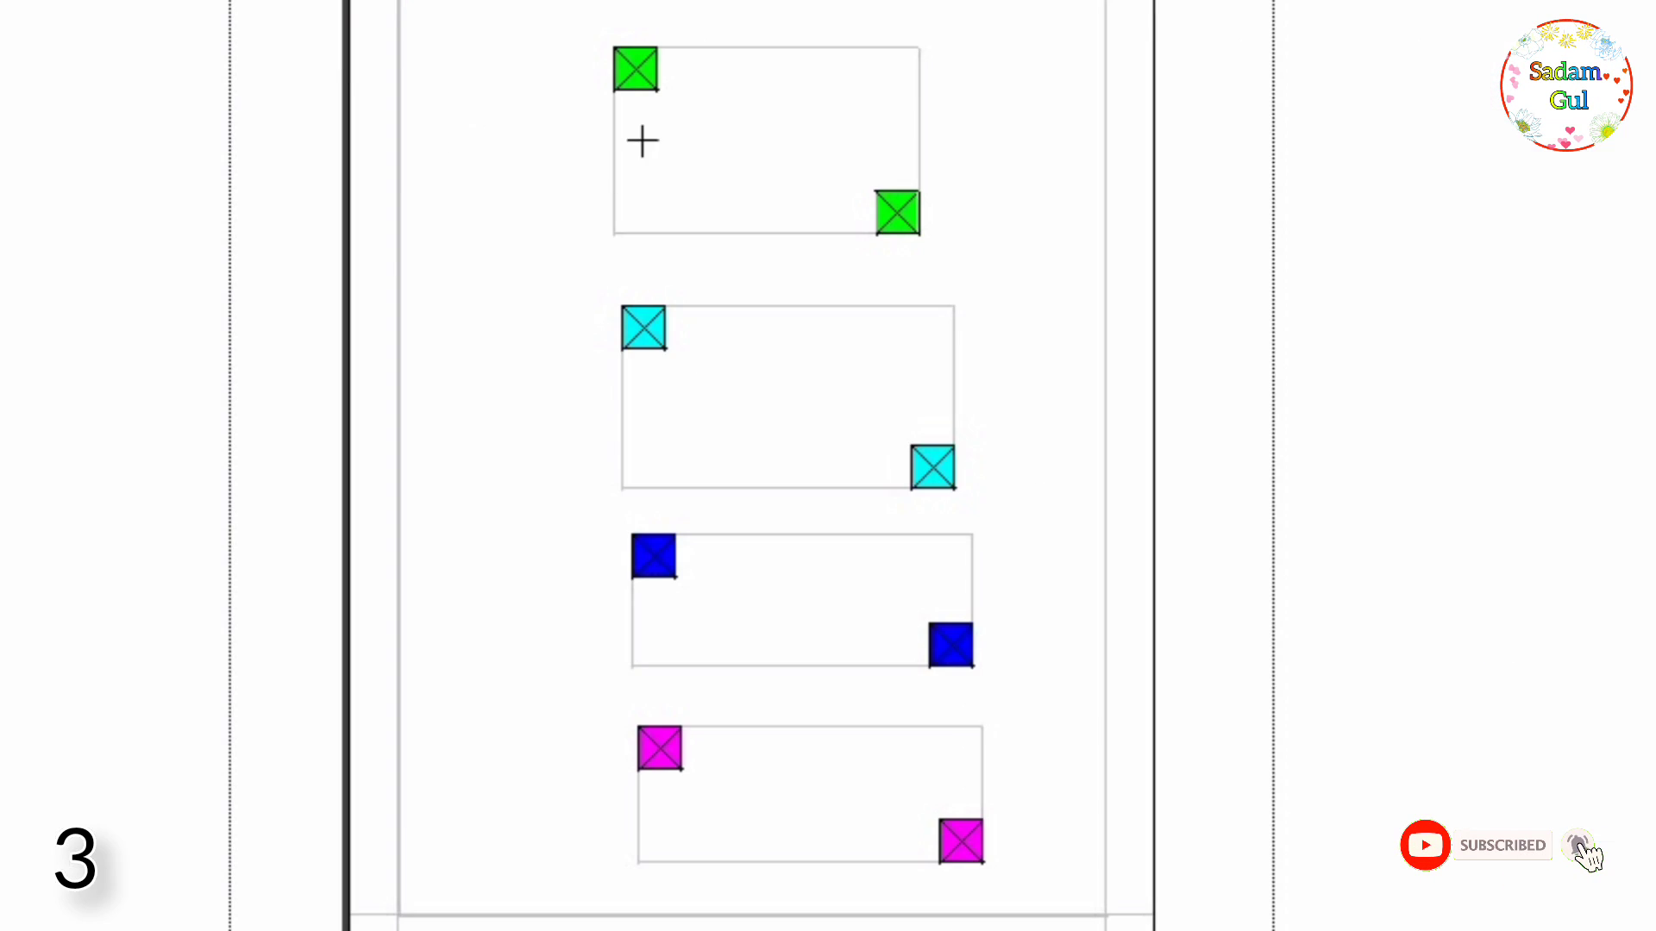
click(794, 359)
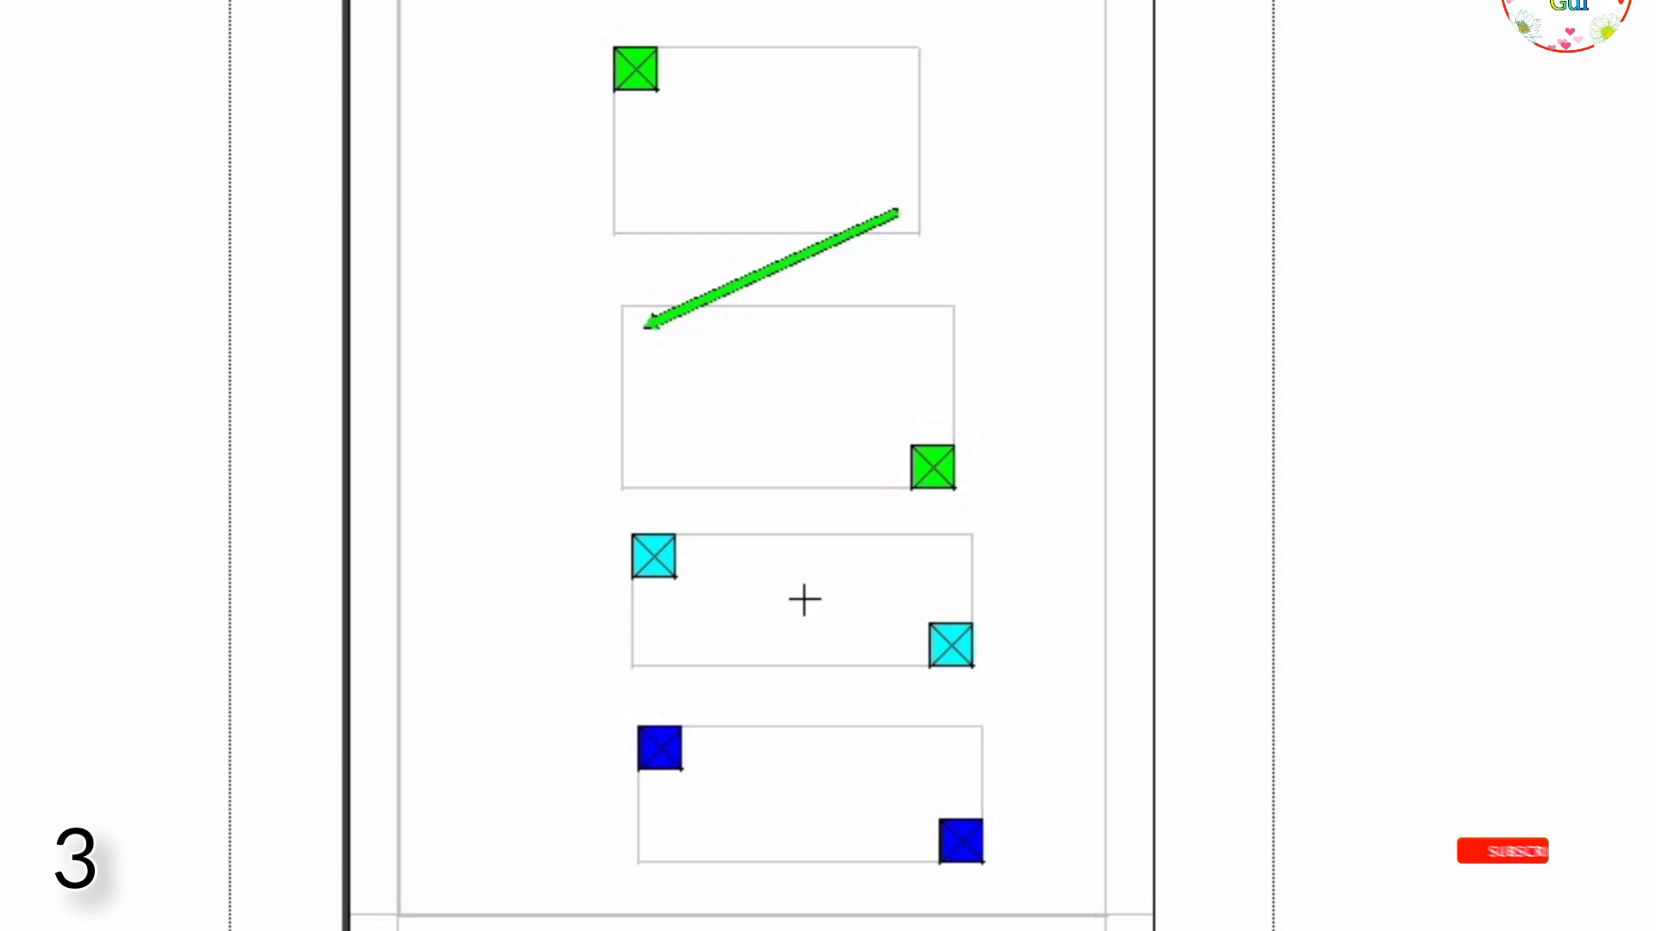
click(824, 795)
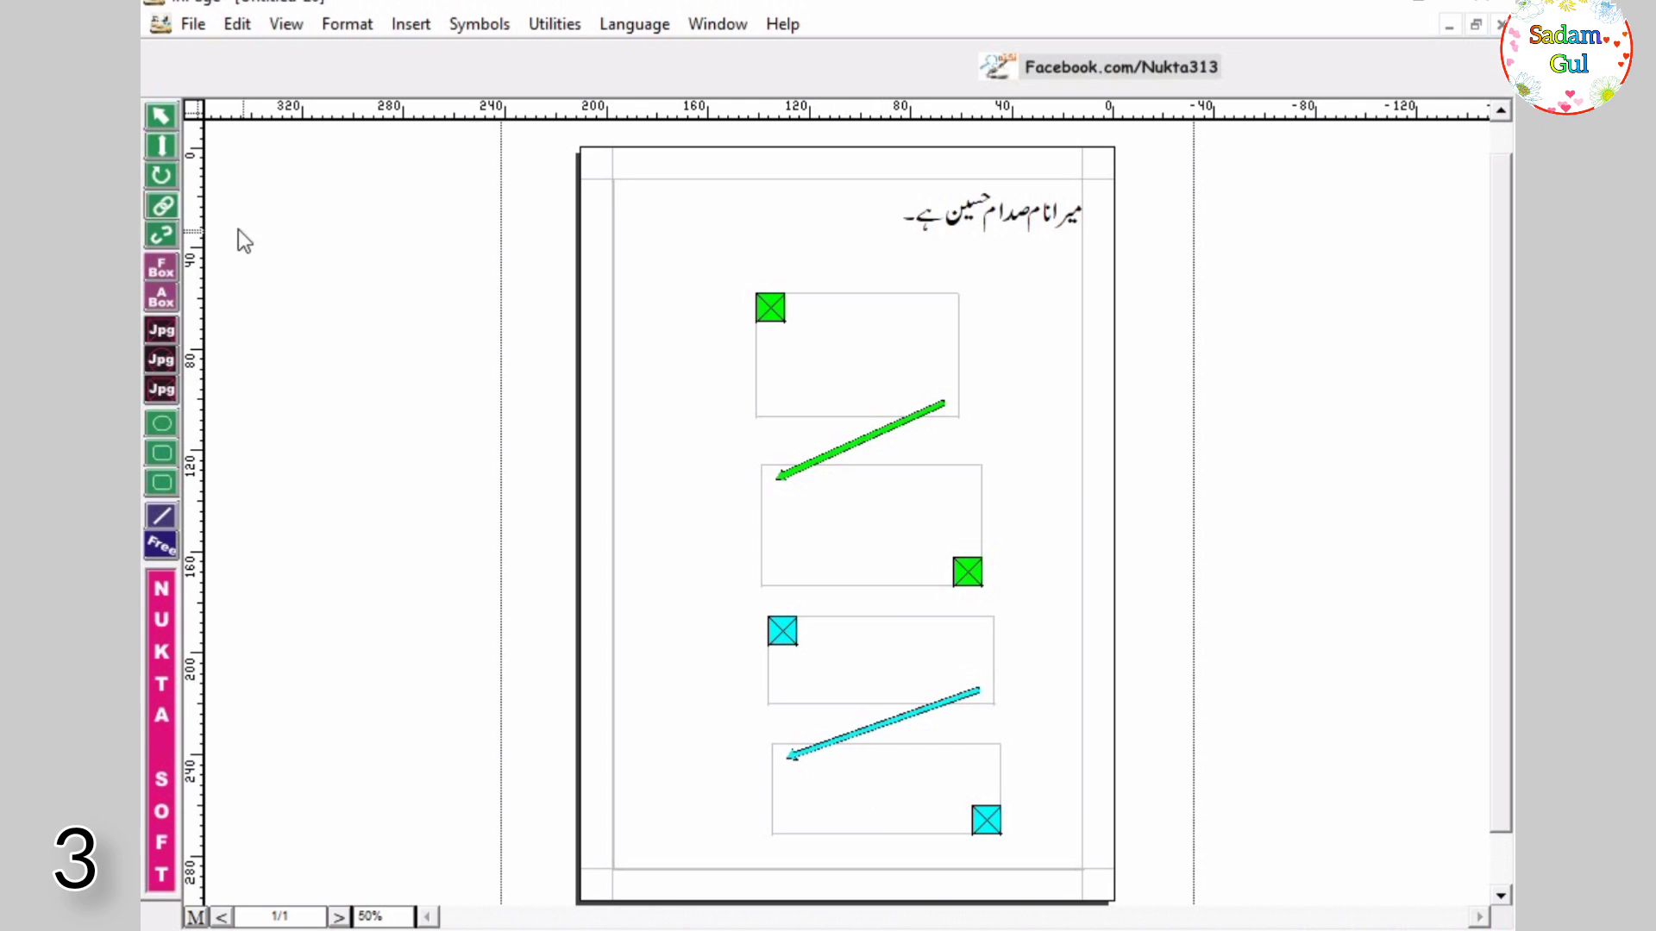
Step: Enter five short lines of random Urdu filler text in the first text box using the text tool
click(162, 119)
click(867, 380)
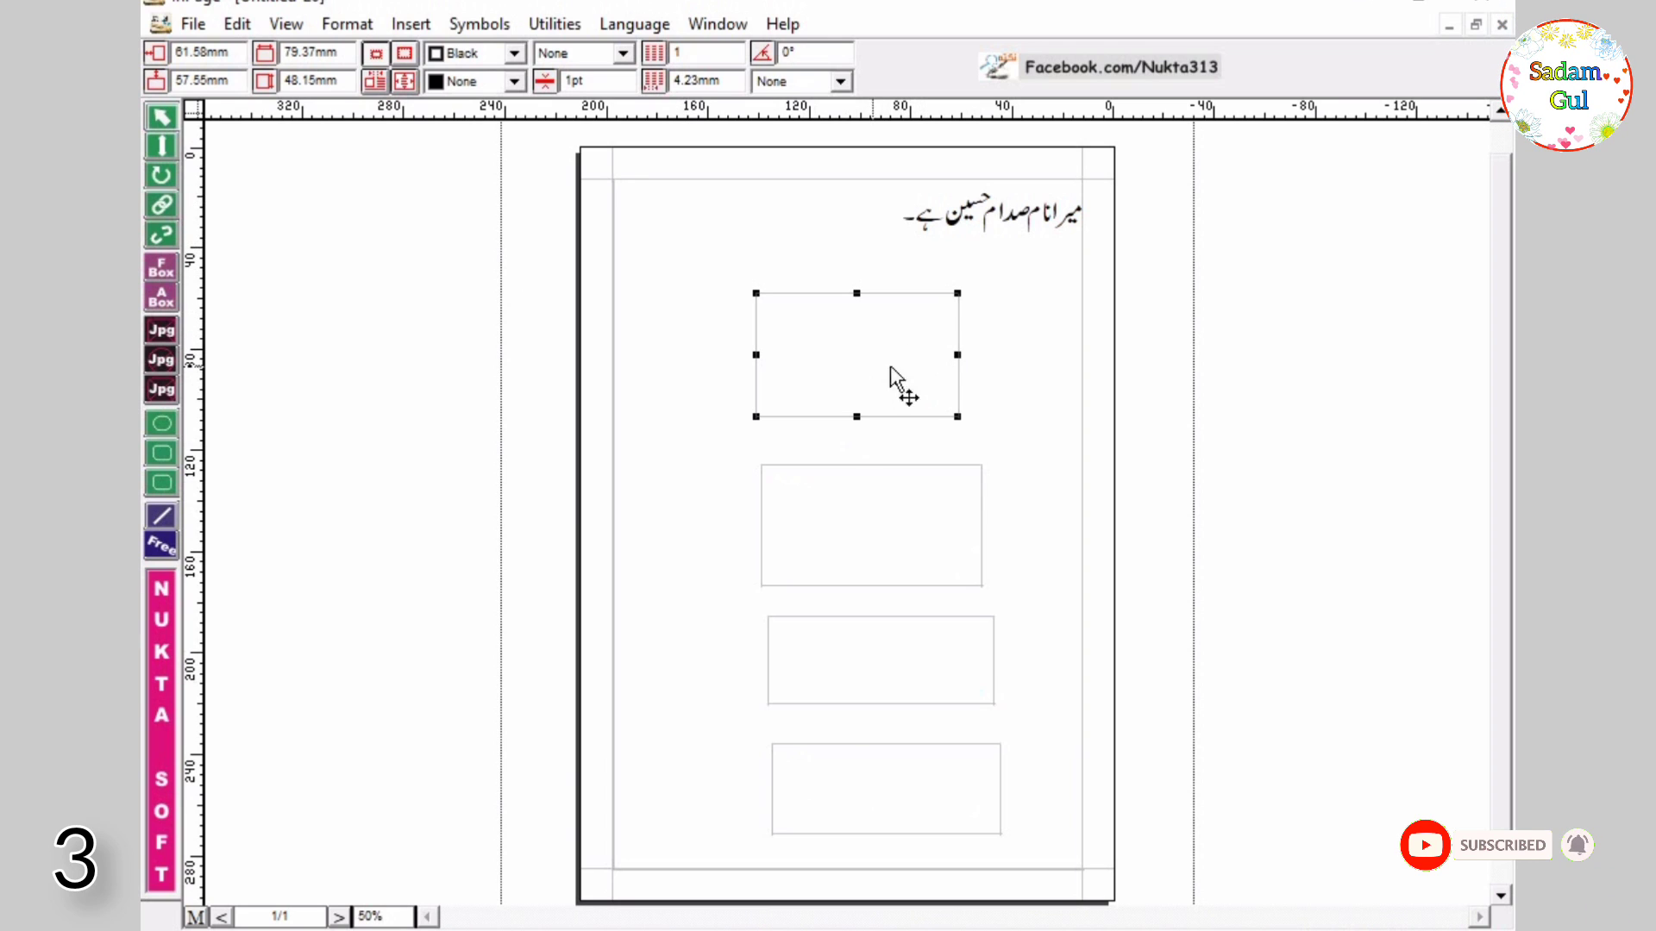
click(163, 146)
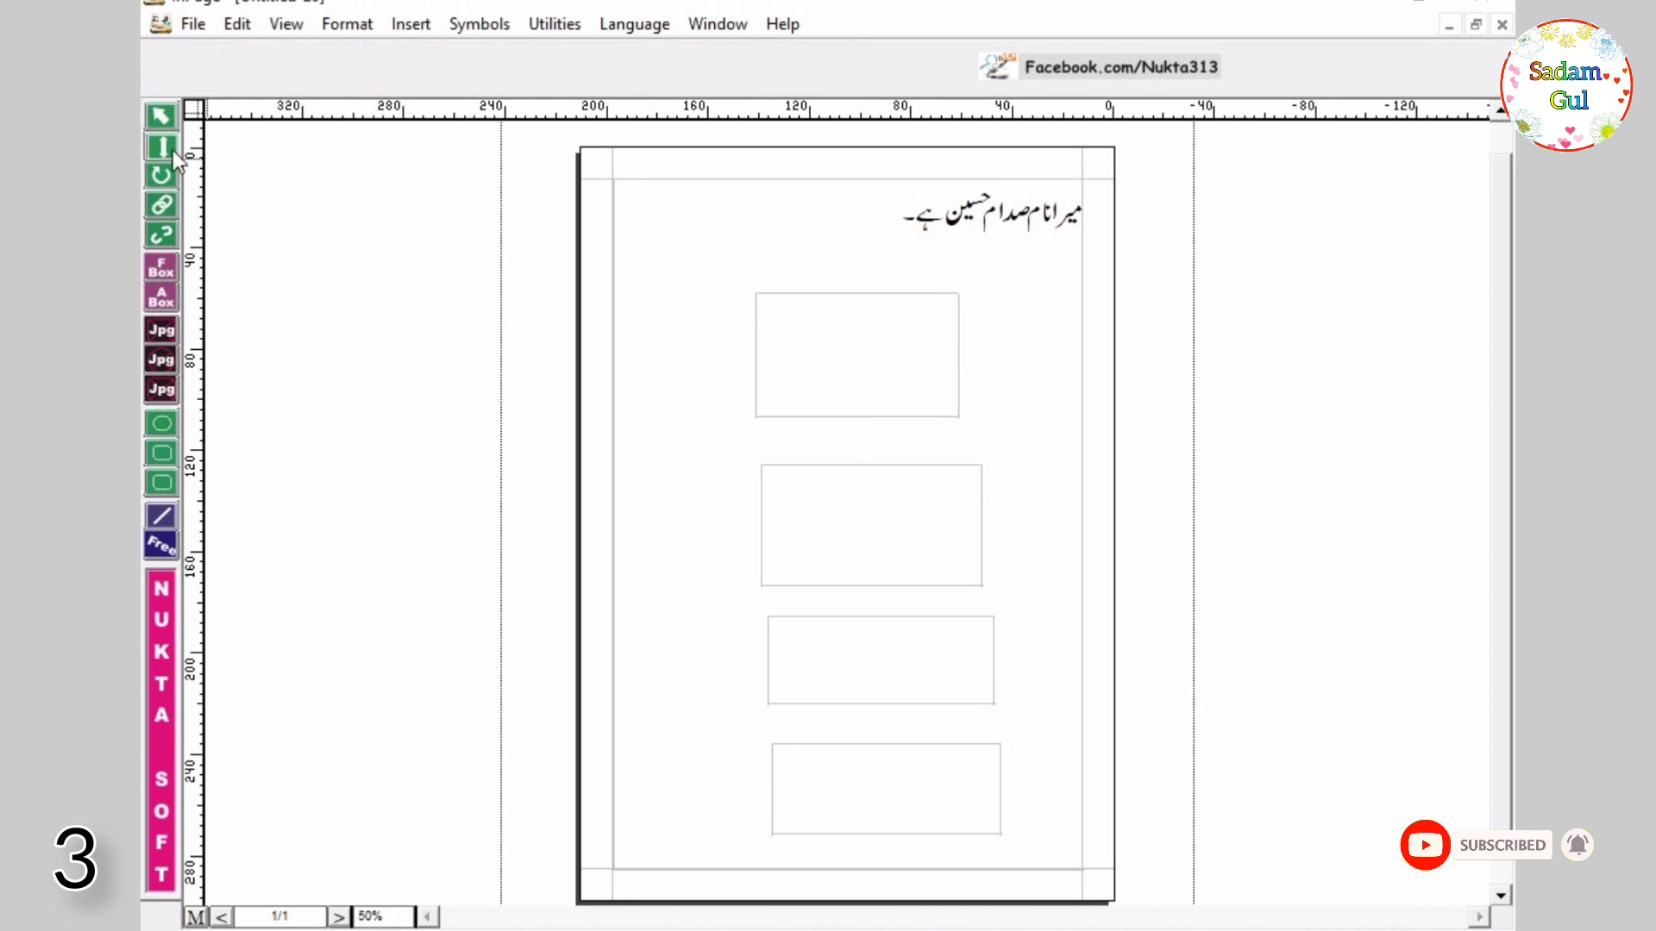
click(968, 351)
click(934, 348)
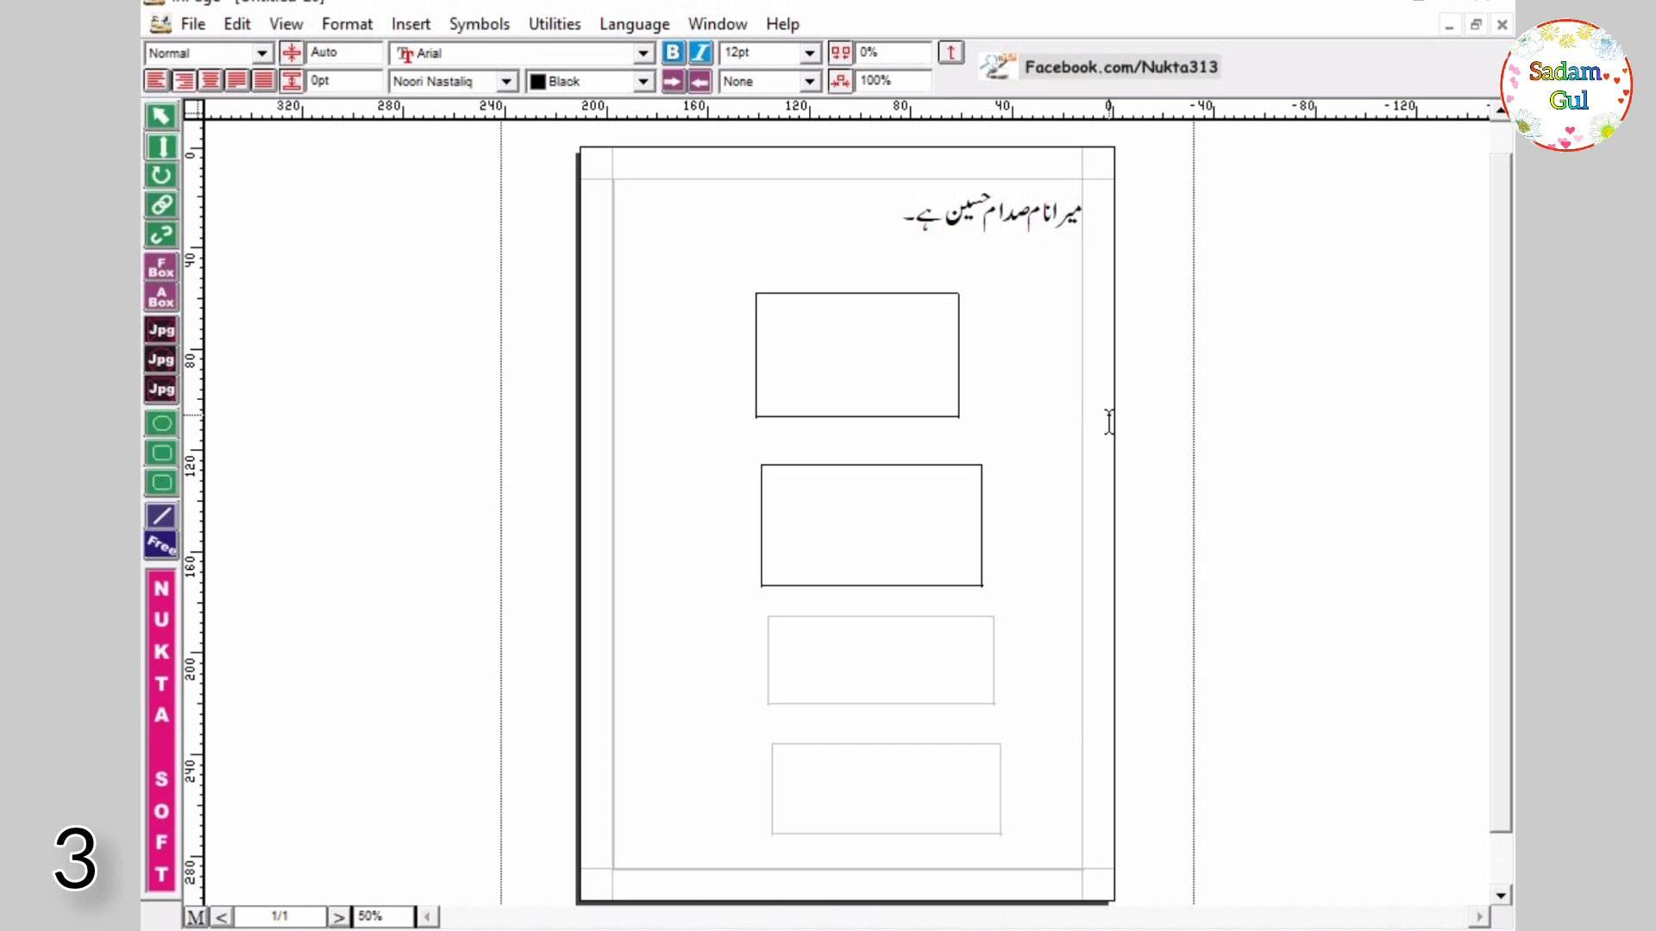
key(ctrl+a)
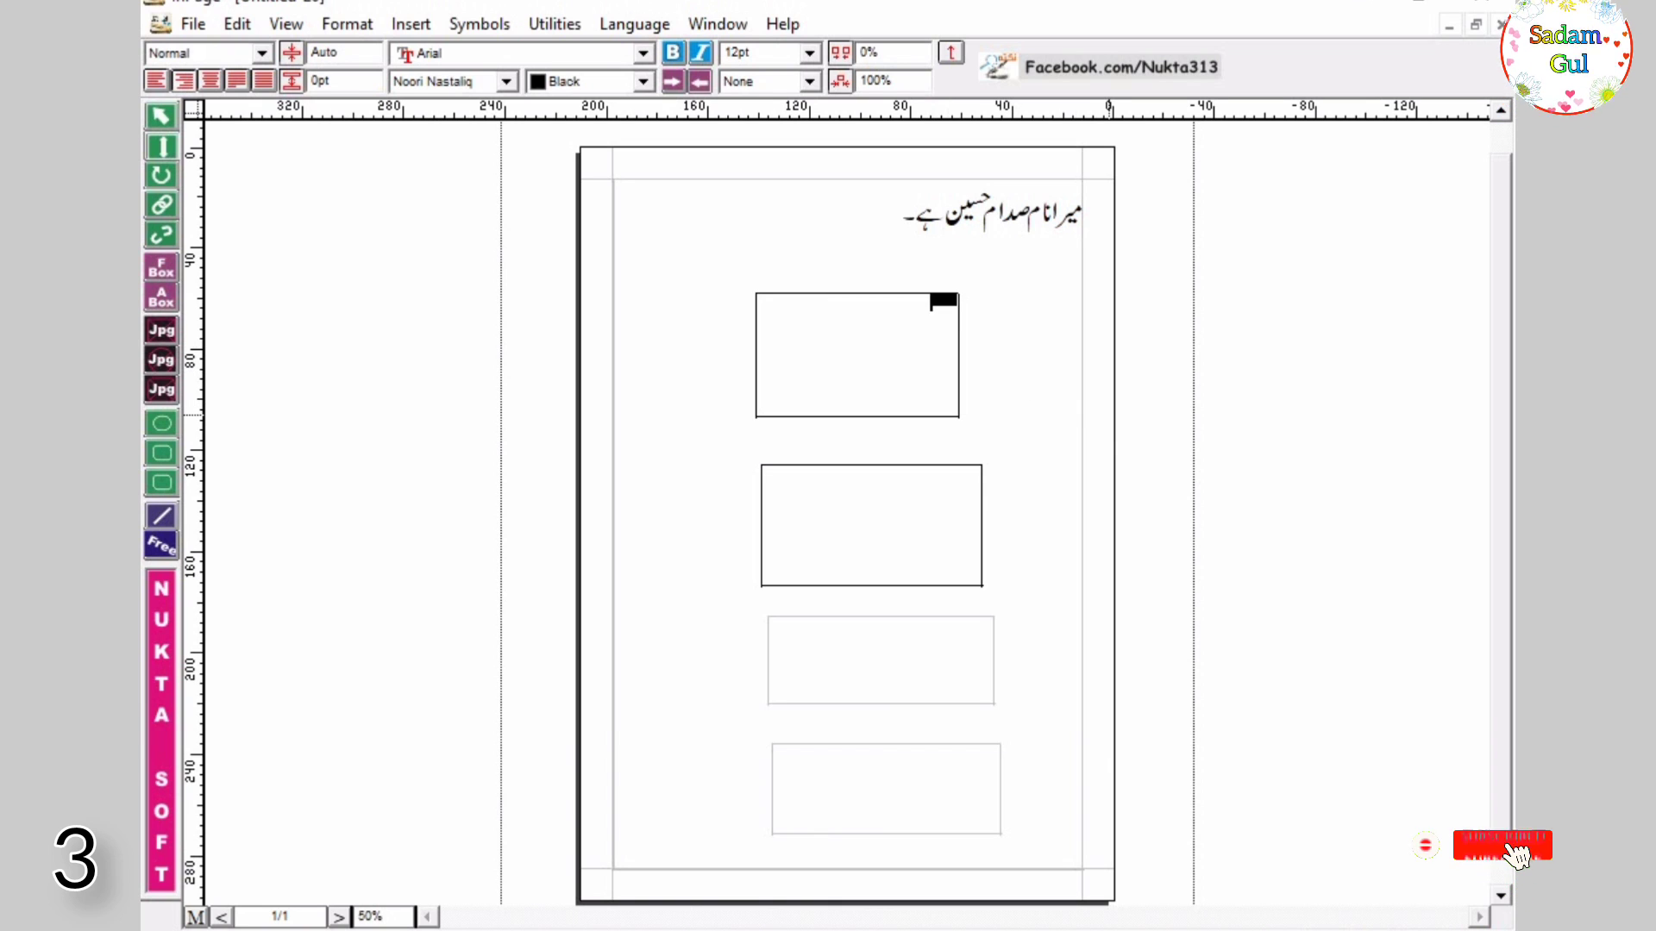
text(ام حسین)
key(Return)
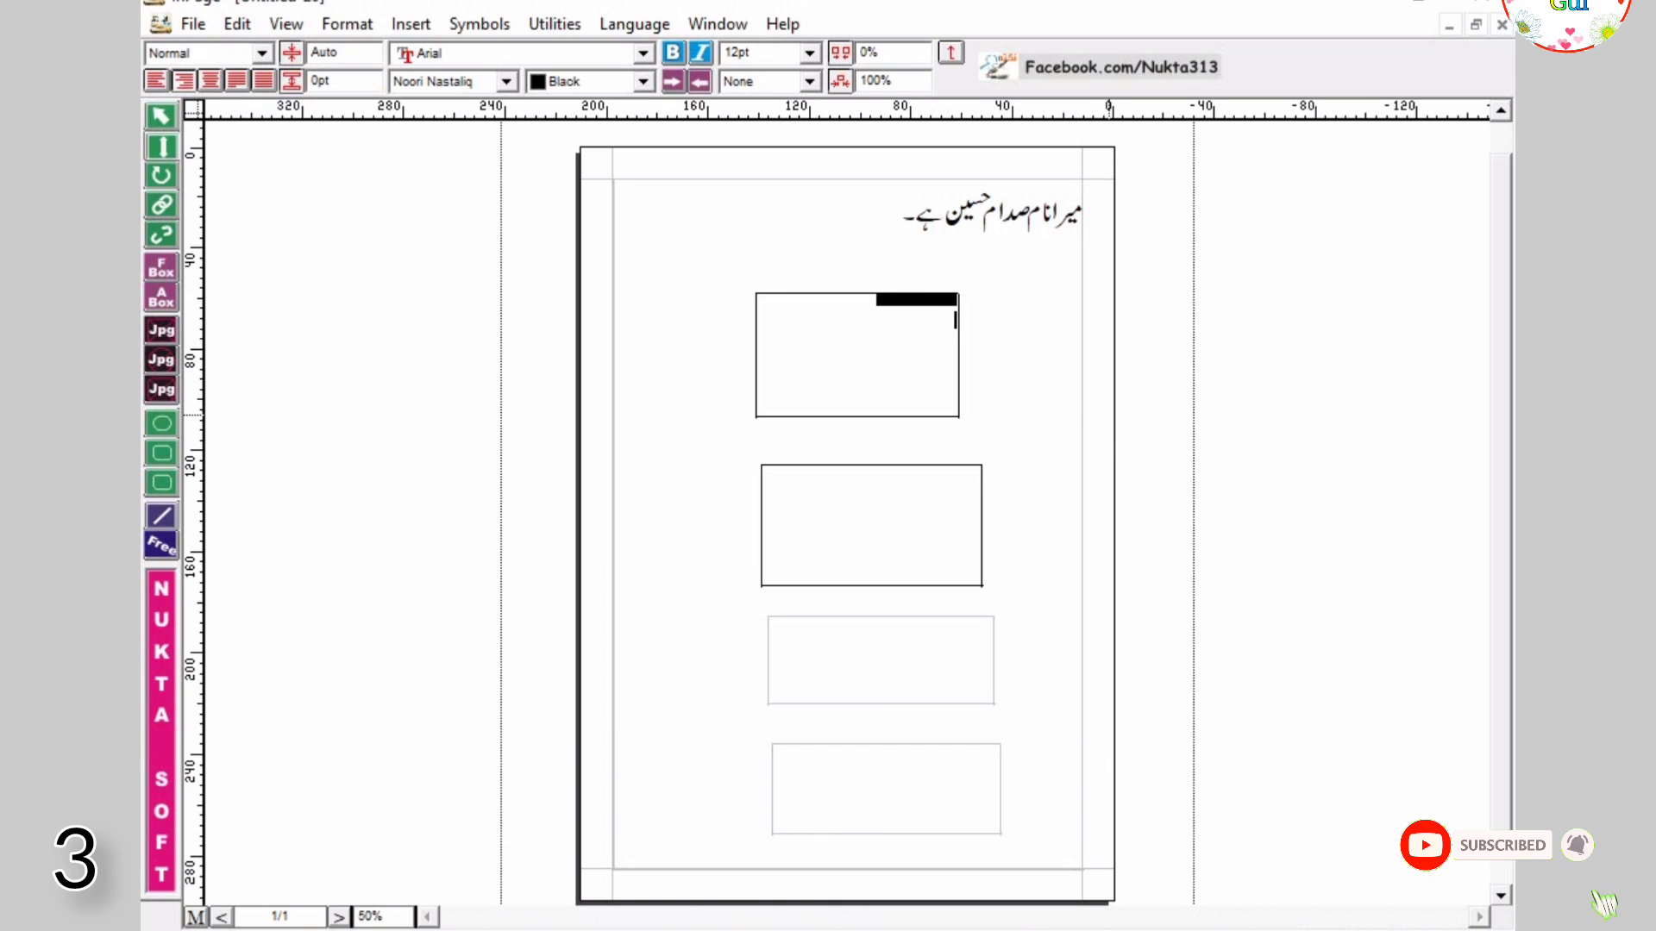
text(صدام)
key(Return)
text(حسین)
key(Return)
text(ہے)
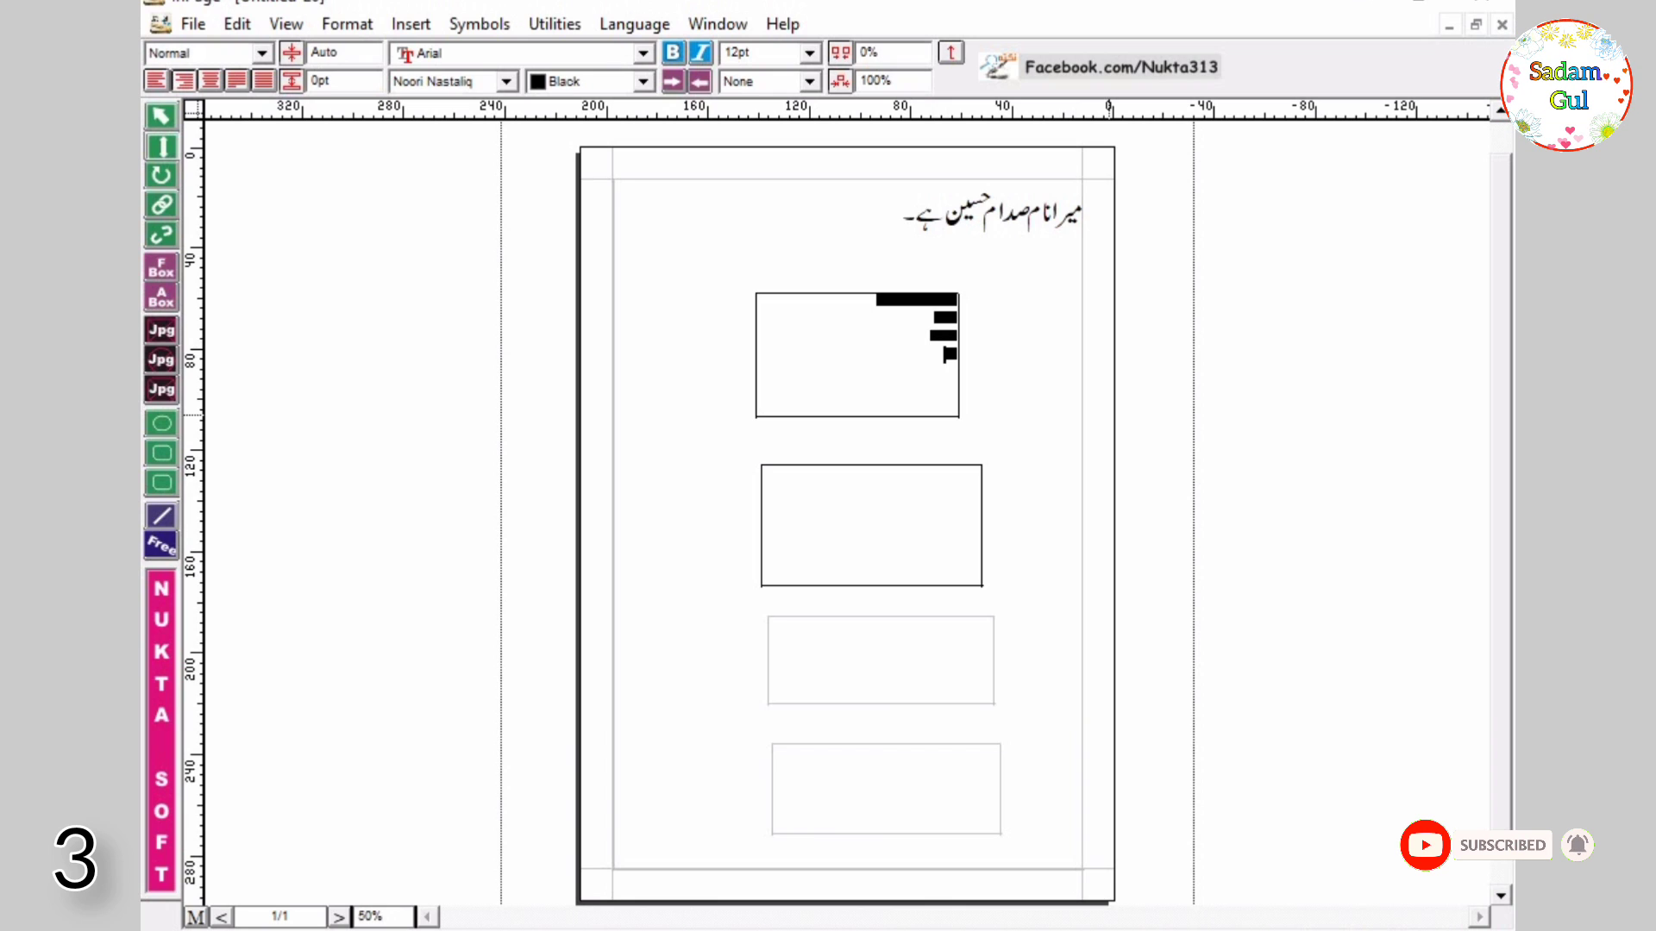
key(Return)
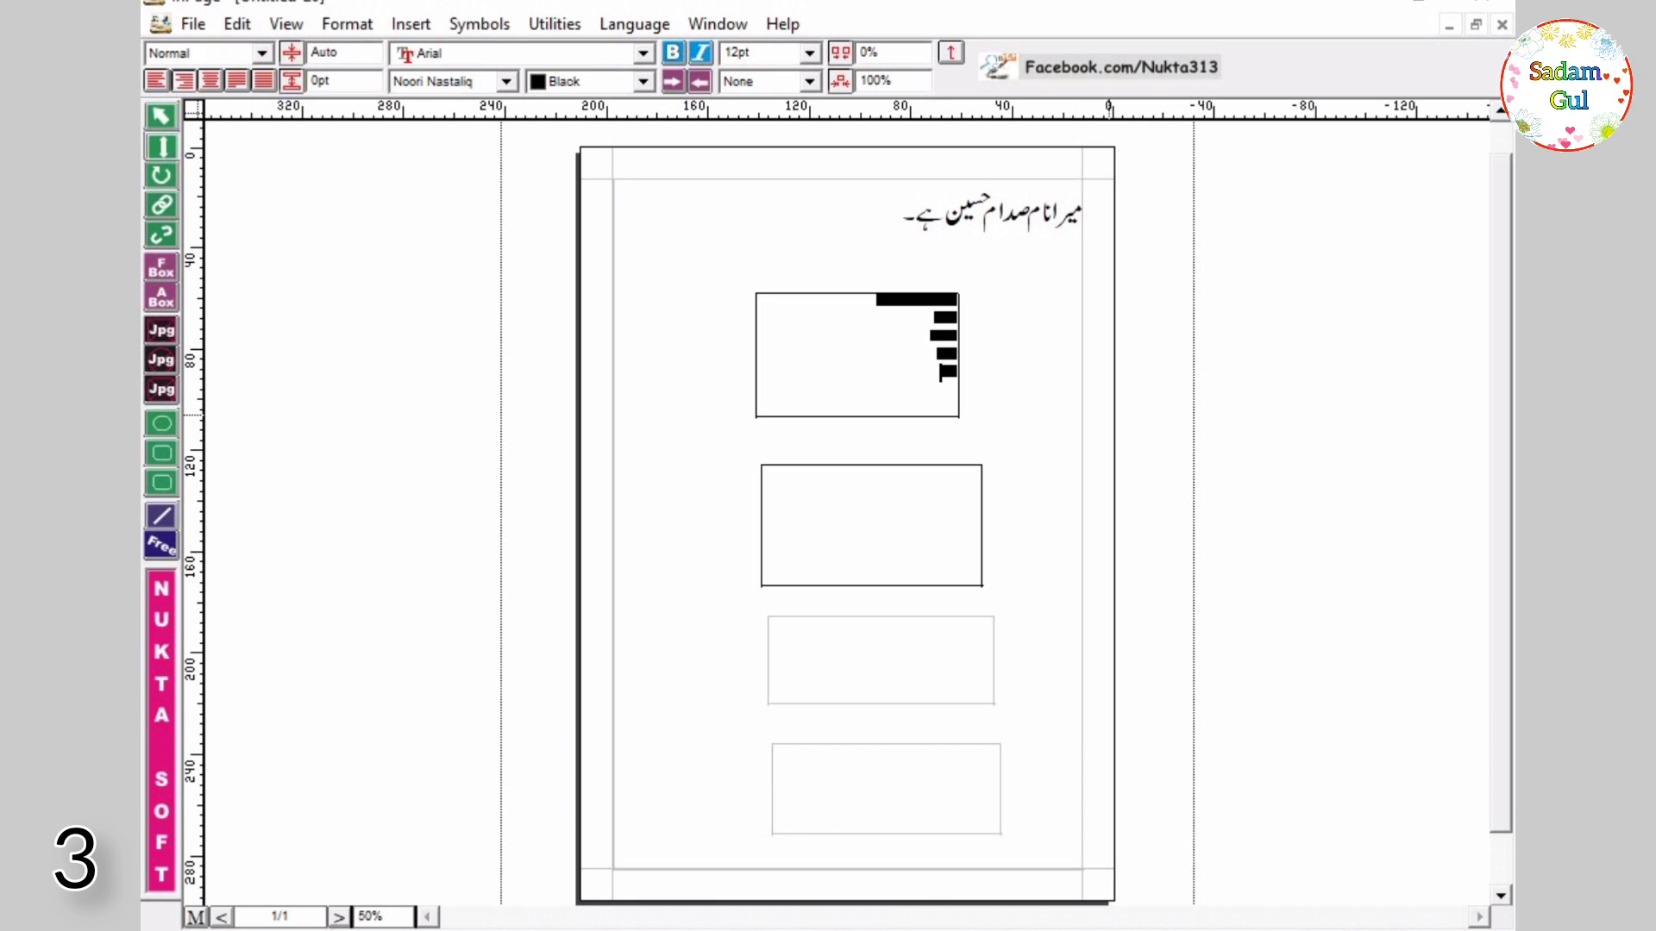
Step: Continue the Urdu filler text into the linked second text box with five more short lines
text(ام ص)
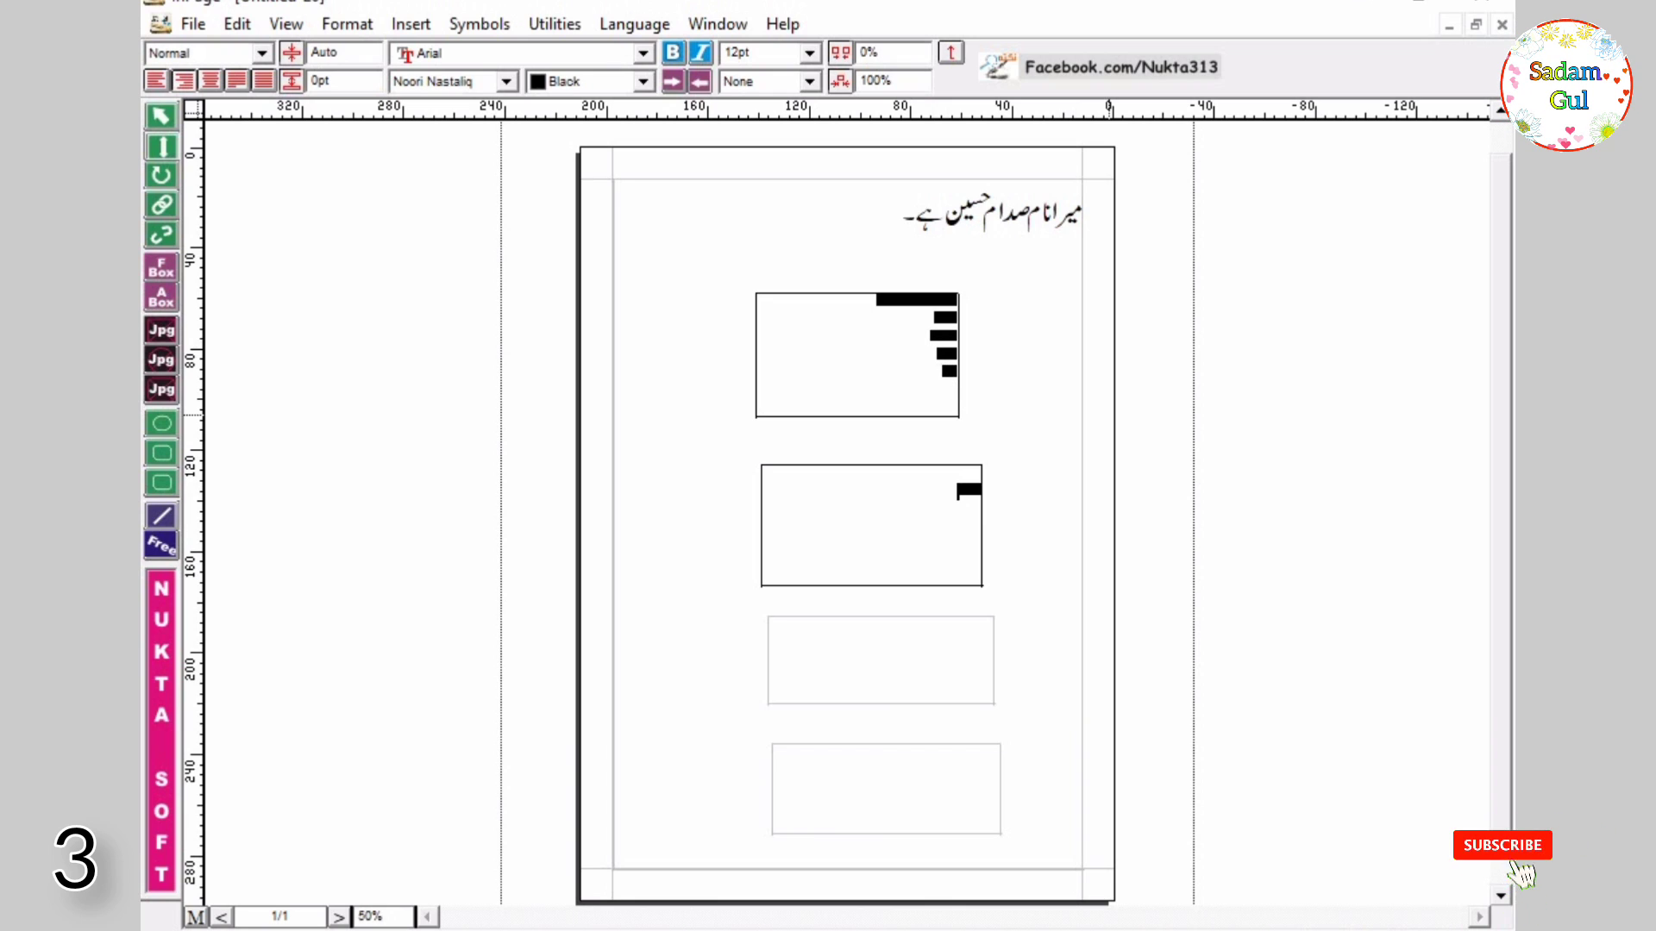
text(دام)
key(Return)
text(حسین)
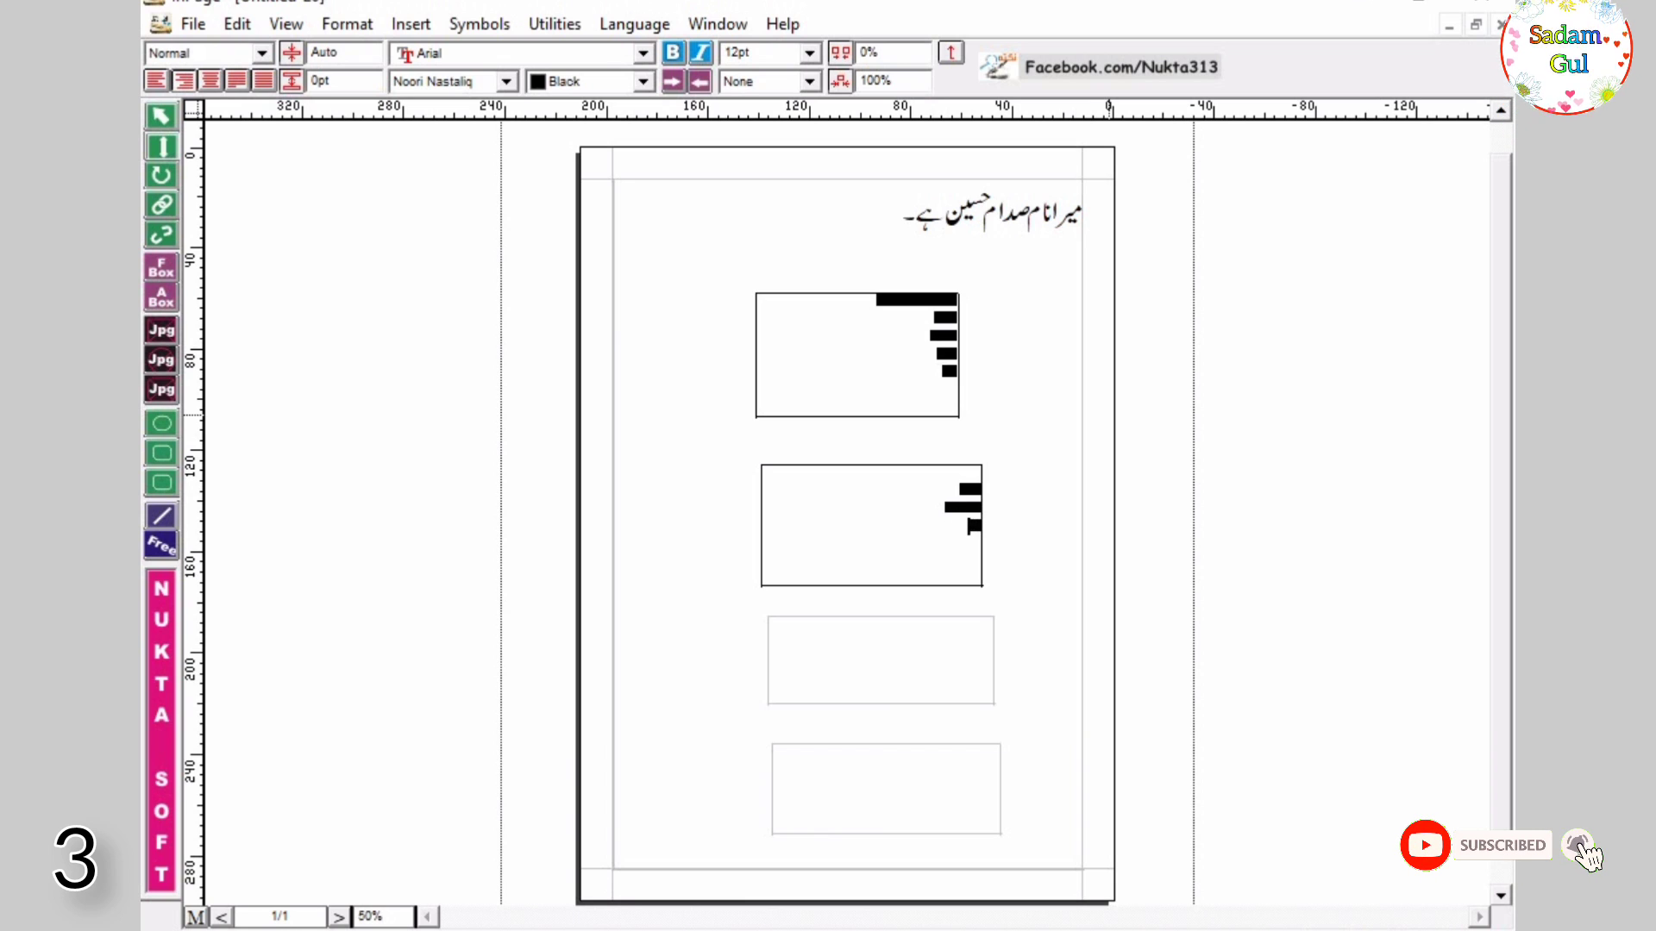
key(Return)
text(ہےحسین)
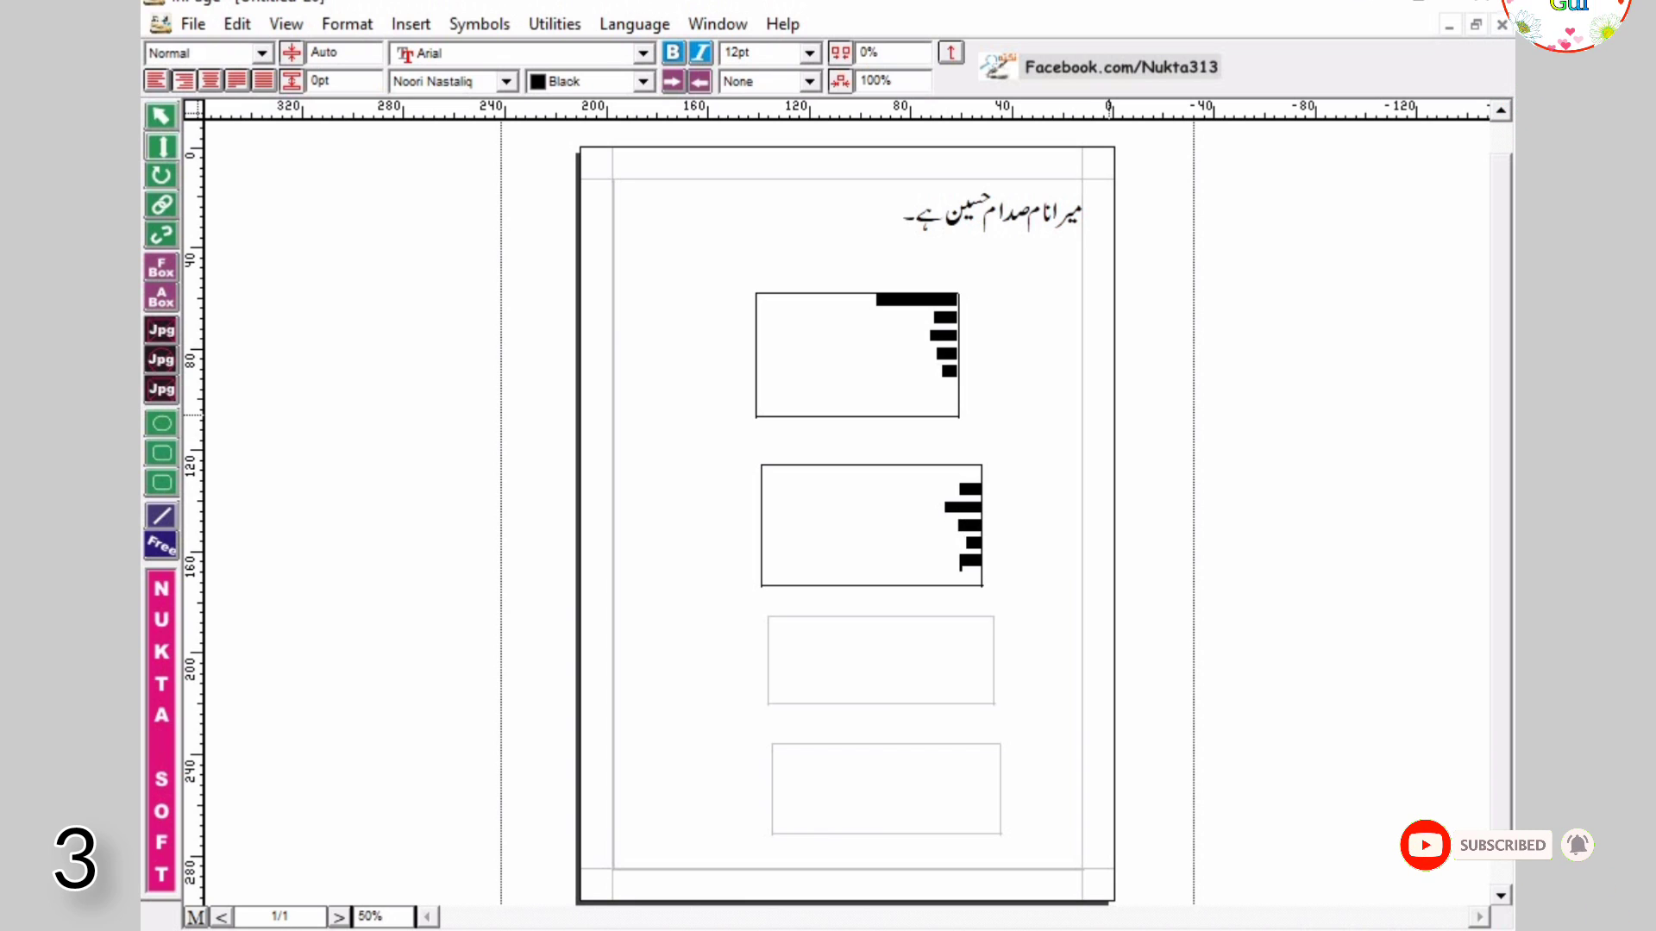
key(Return)
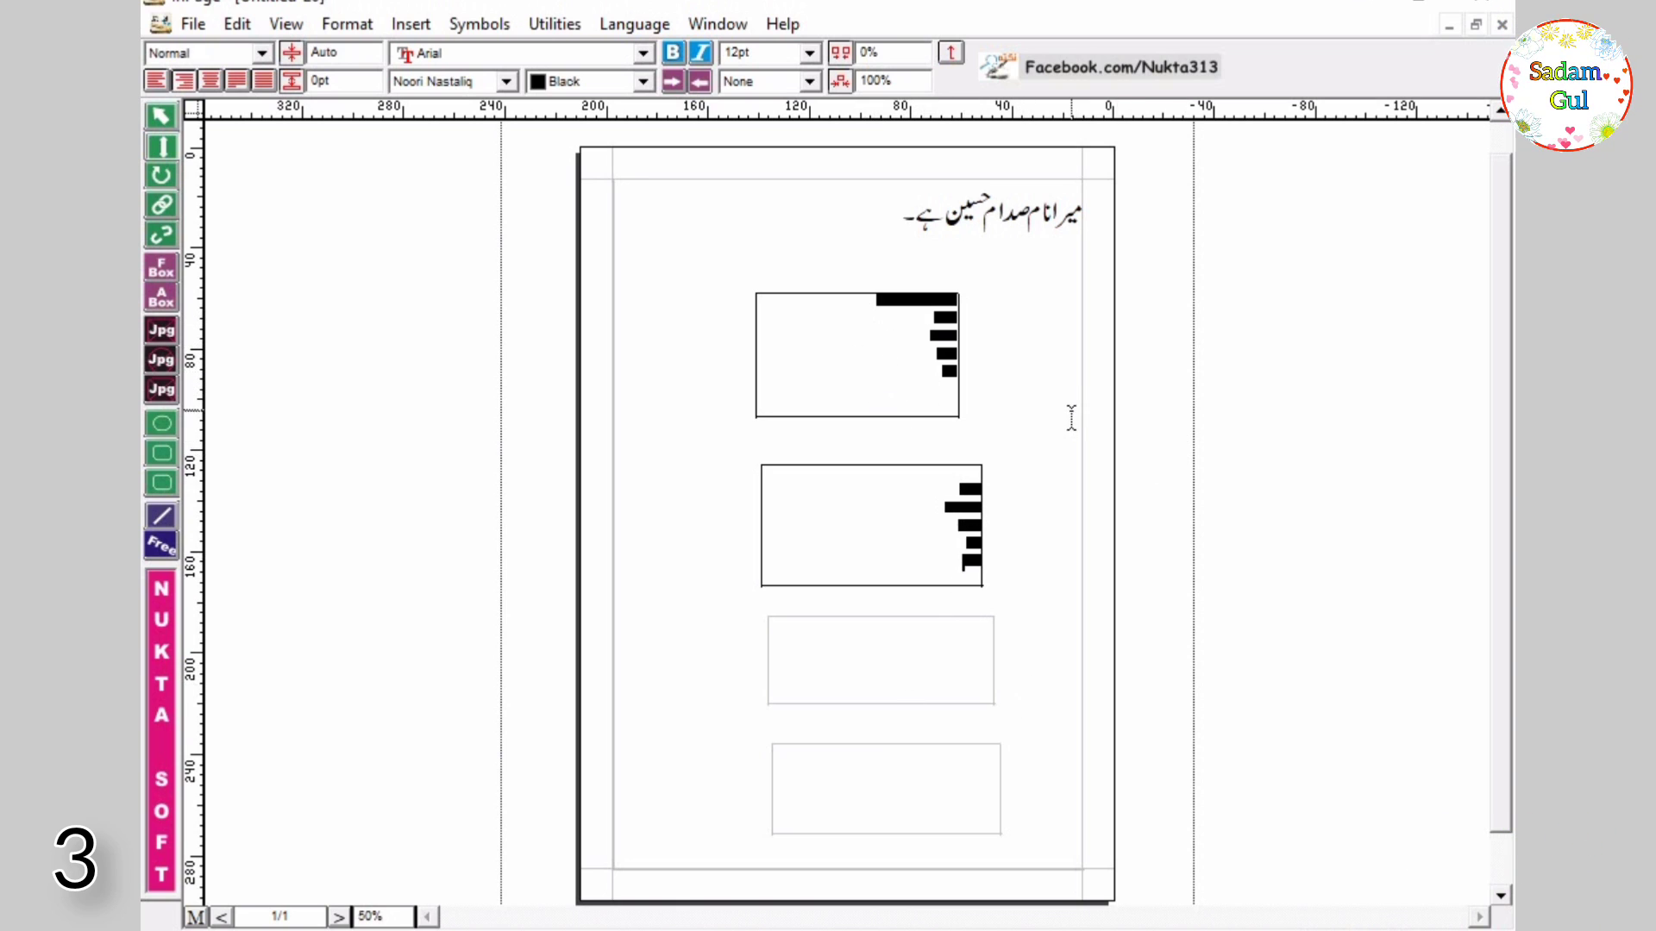
Step: Enter four short lines of random Urdu filler text in the third text box, viewing the page at 100%
key(ctrl+1)
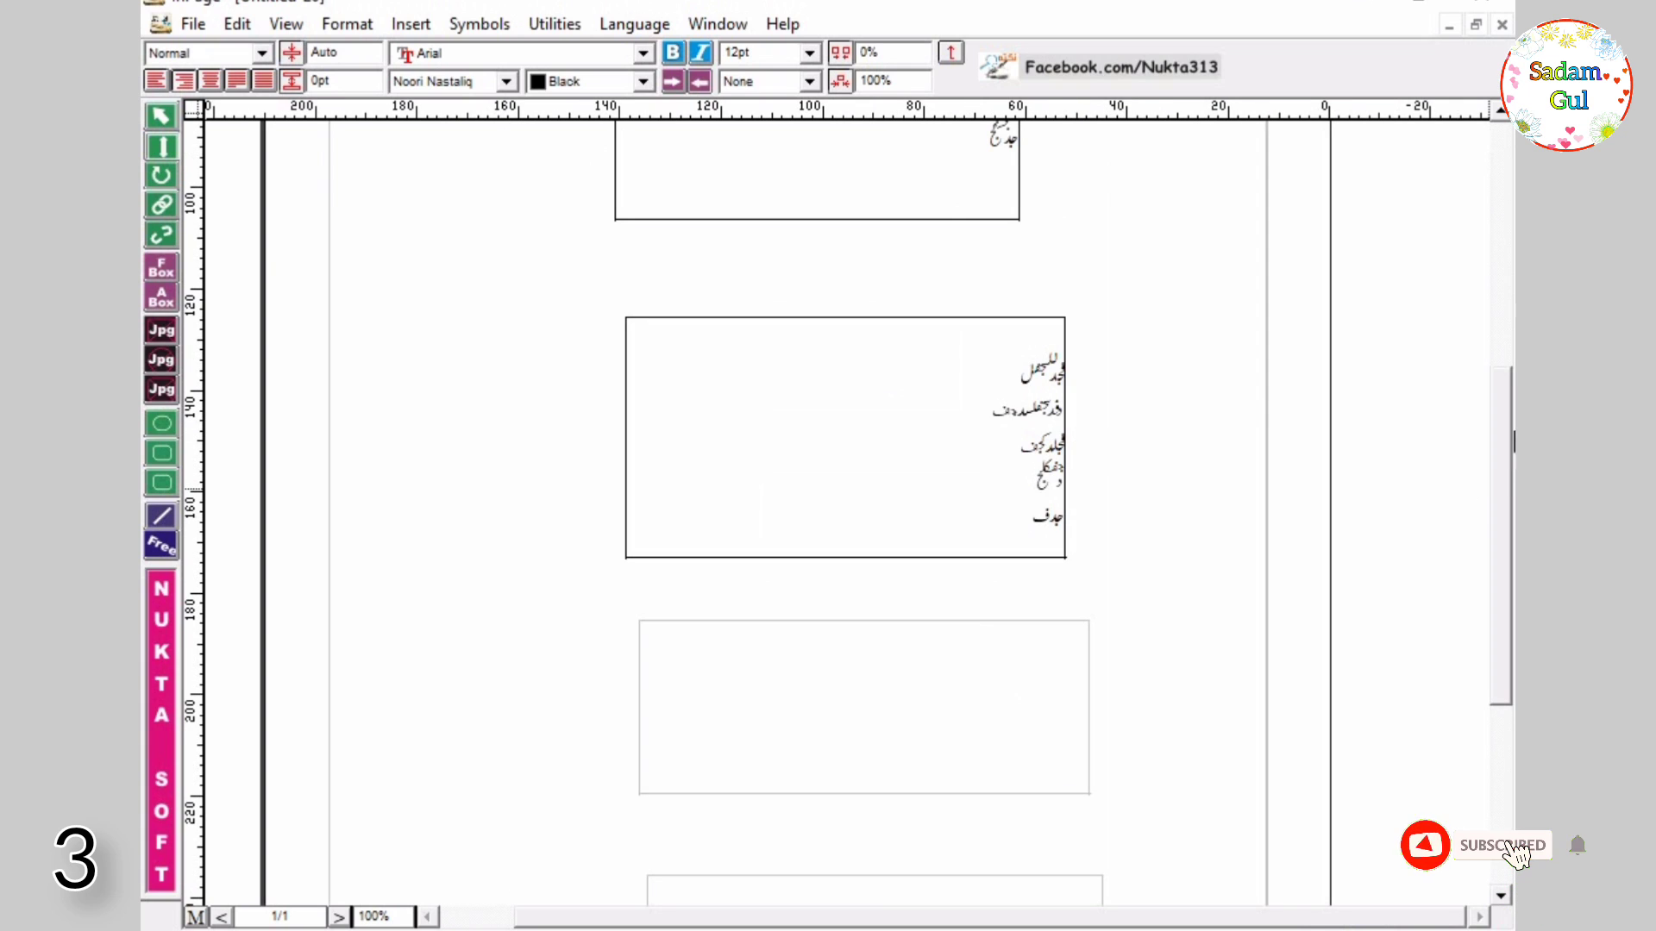
scroll(1498, 386, up, 6)
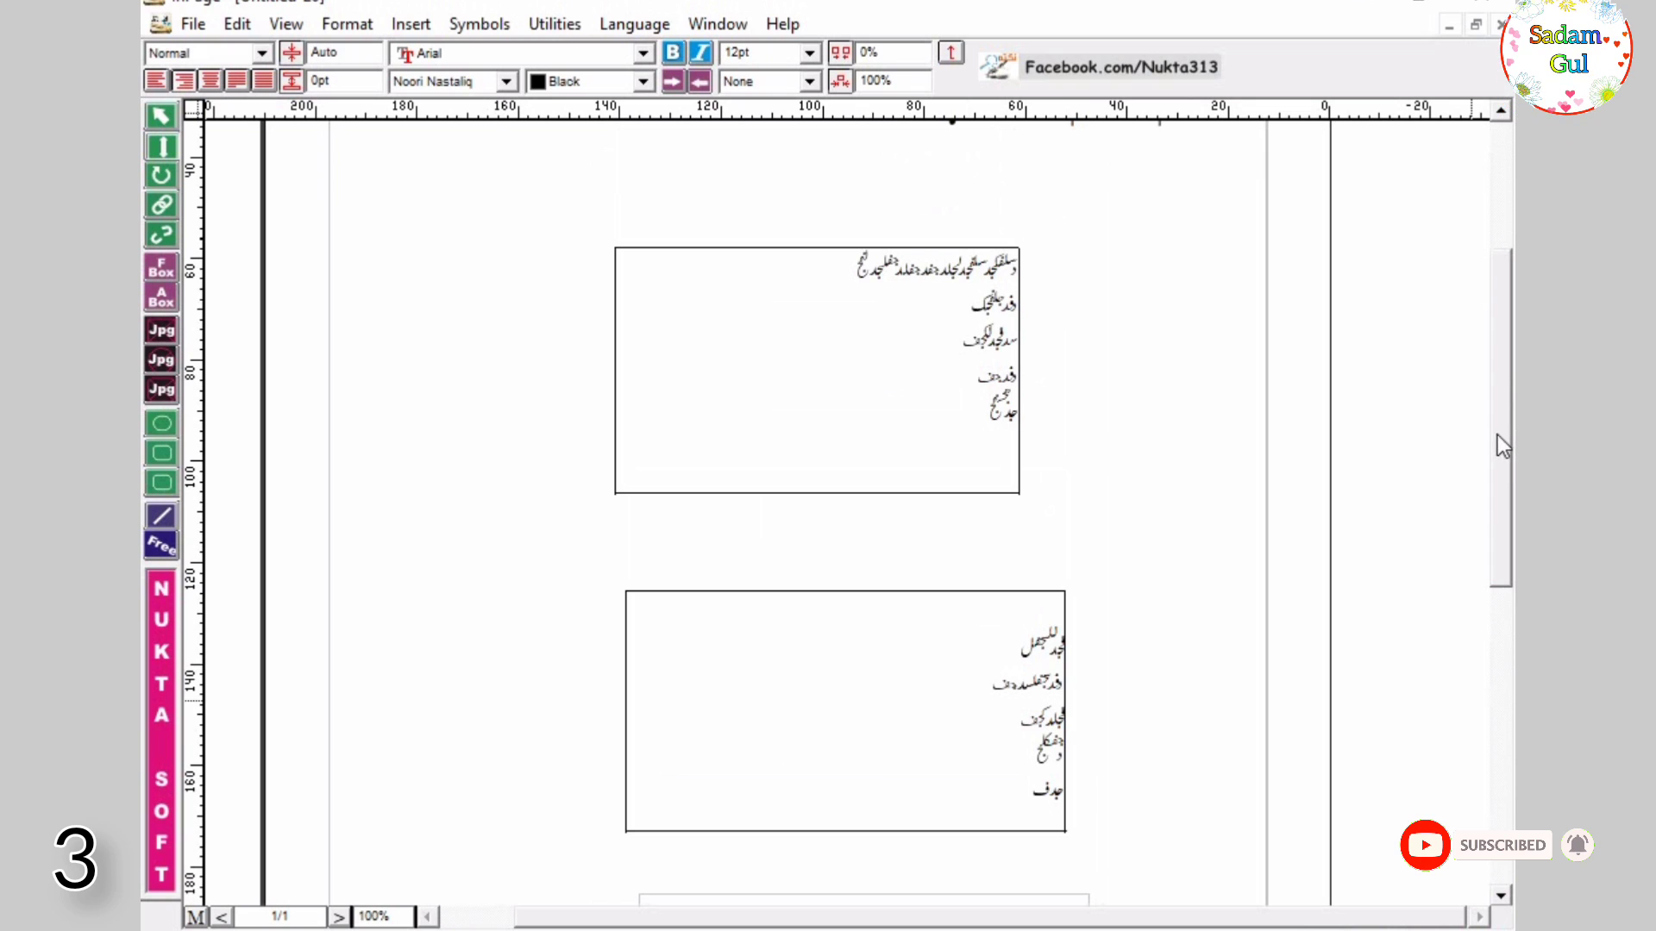
scroll(1504, 604, down, 9)
scroll(1503, 583, down, 3)
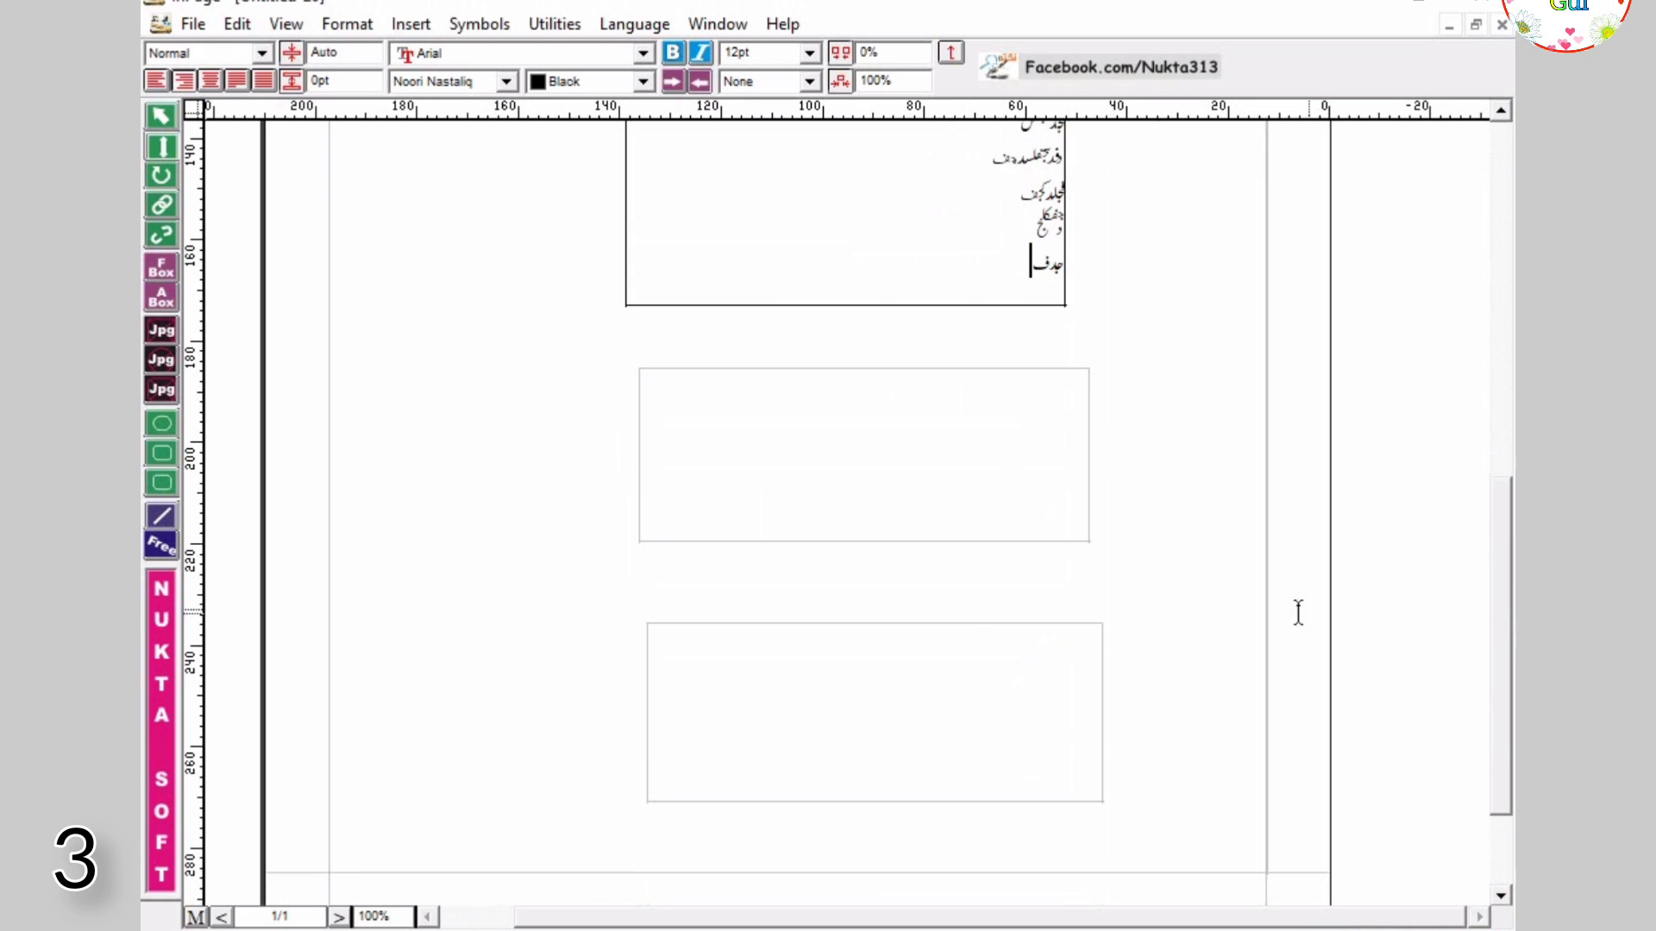
click(1061, 420)
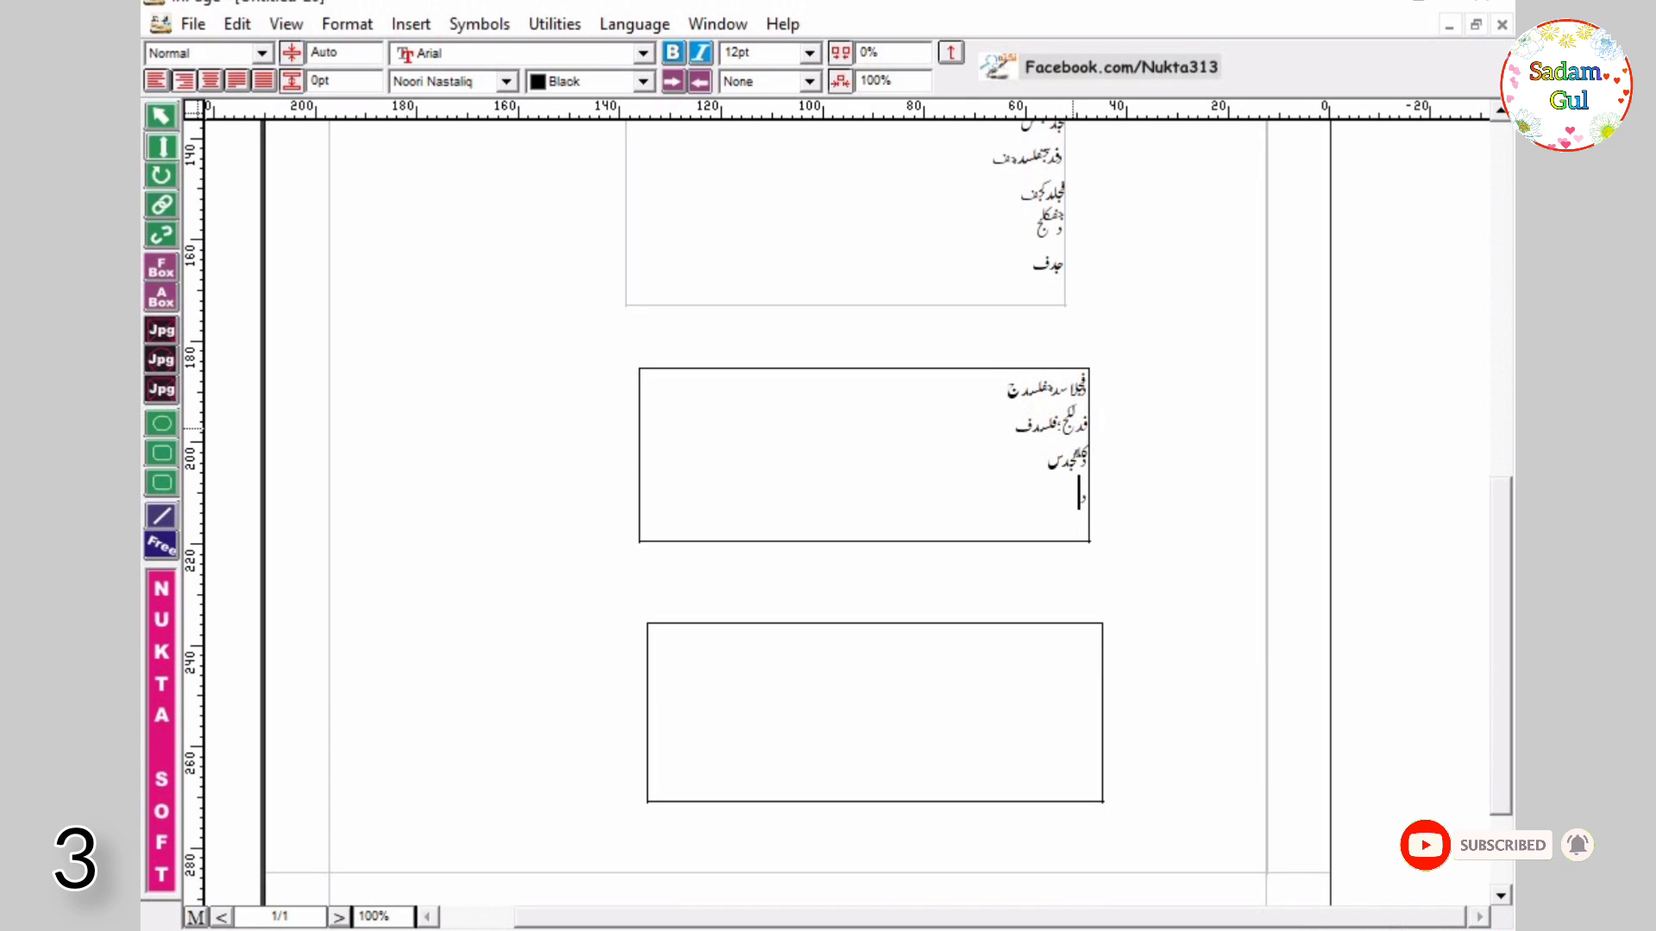
Step: Continue the filler text from the third text box into the linked fourth box until it overflows
text(فجکدفل؛ج)
key(Return)
text(دکلفجالس)
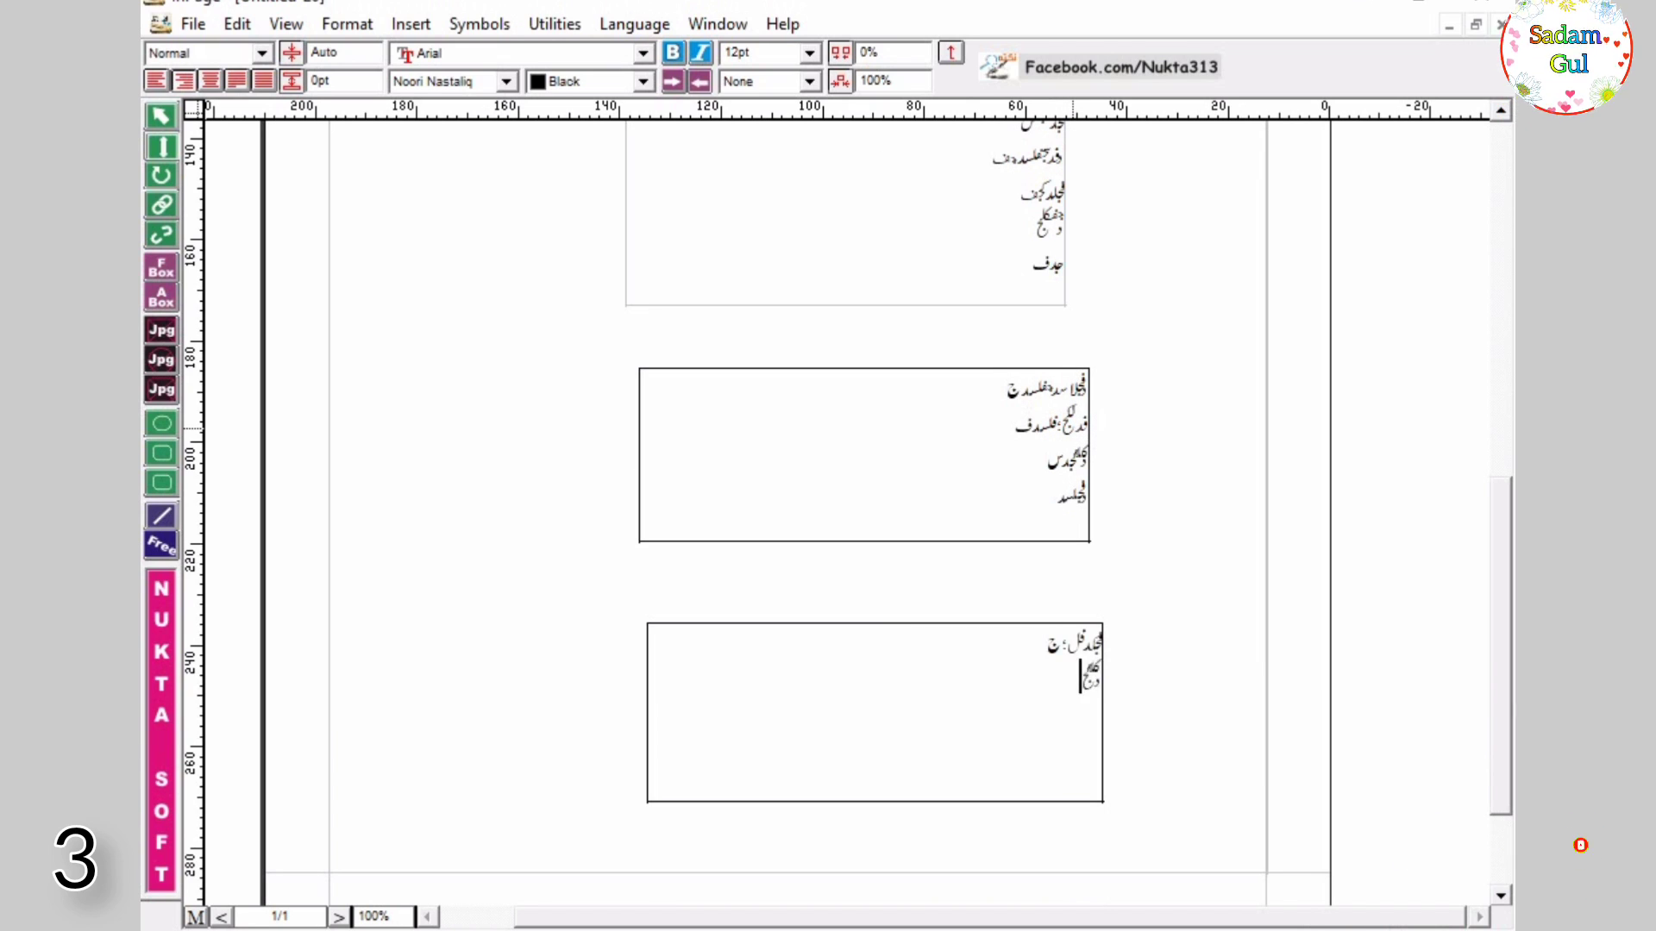
key(Return)
text(کلدفجاسل؛ کدفجاسل؛)
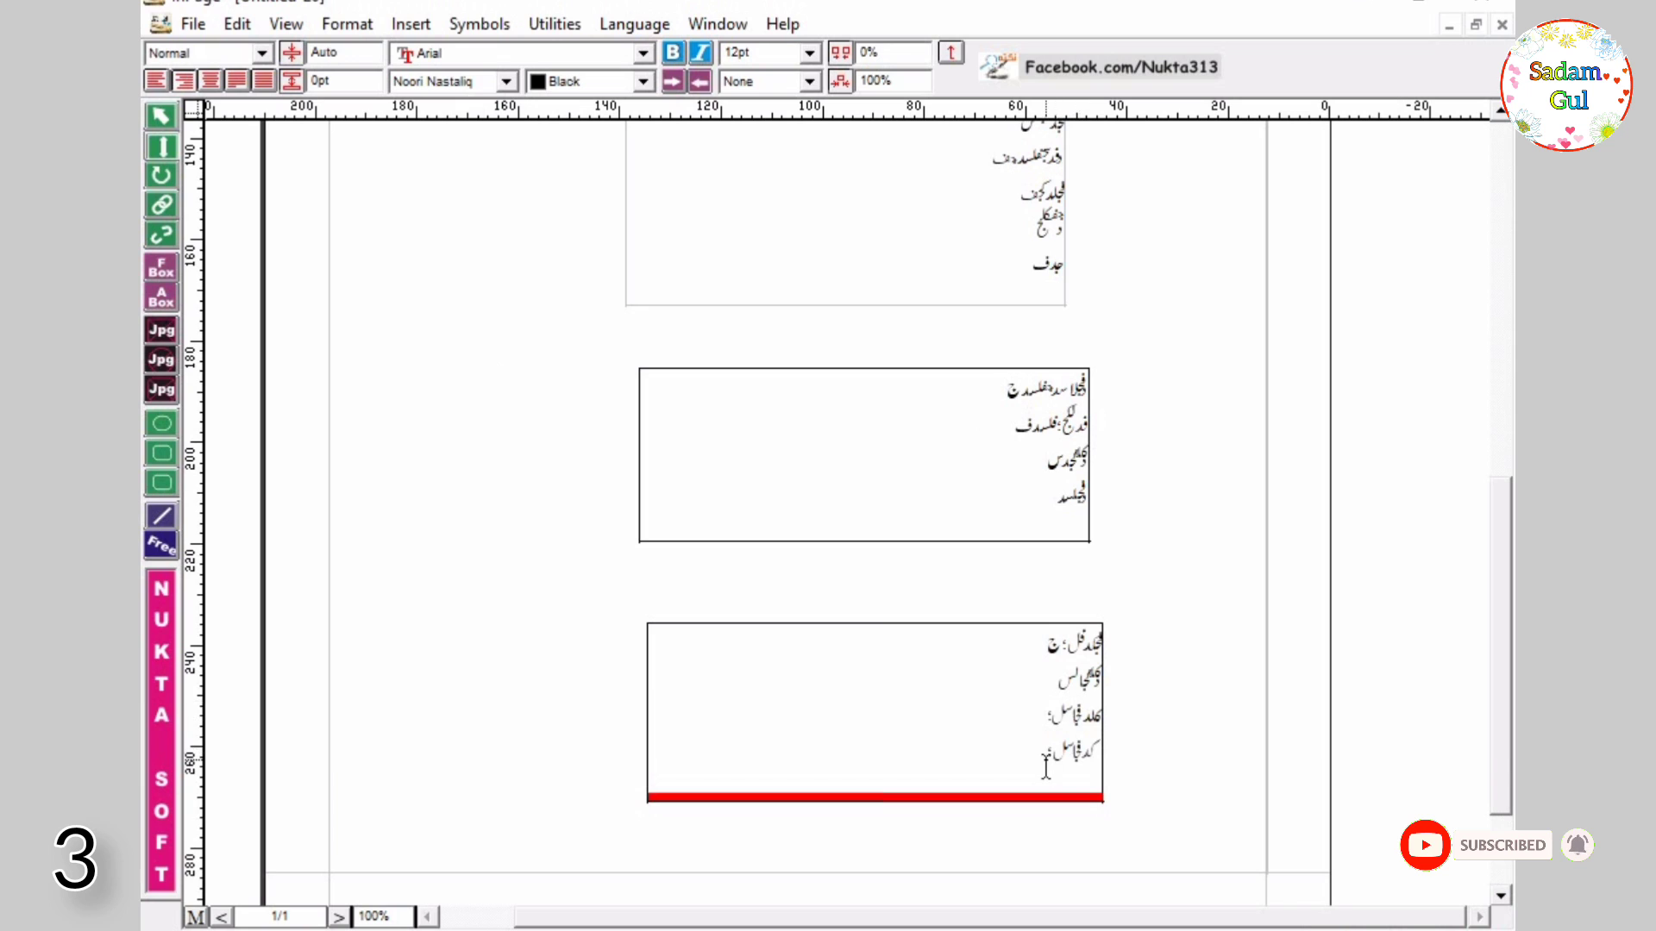
Step: Shorten the last line of filler text in the fourth text box so that the text fits
key(BackSpace)
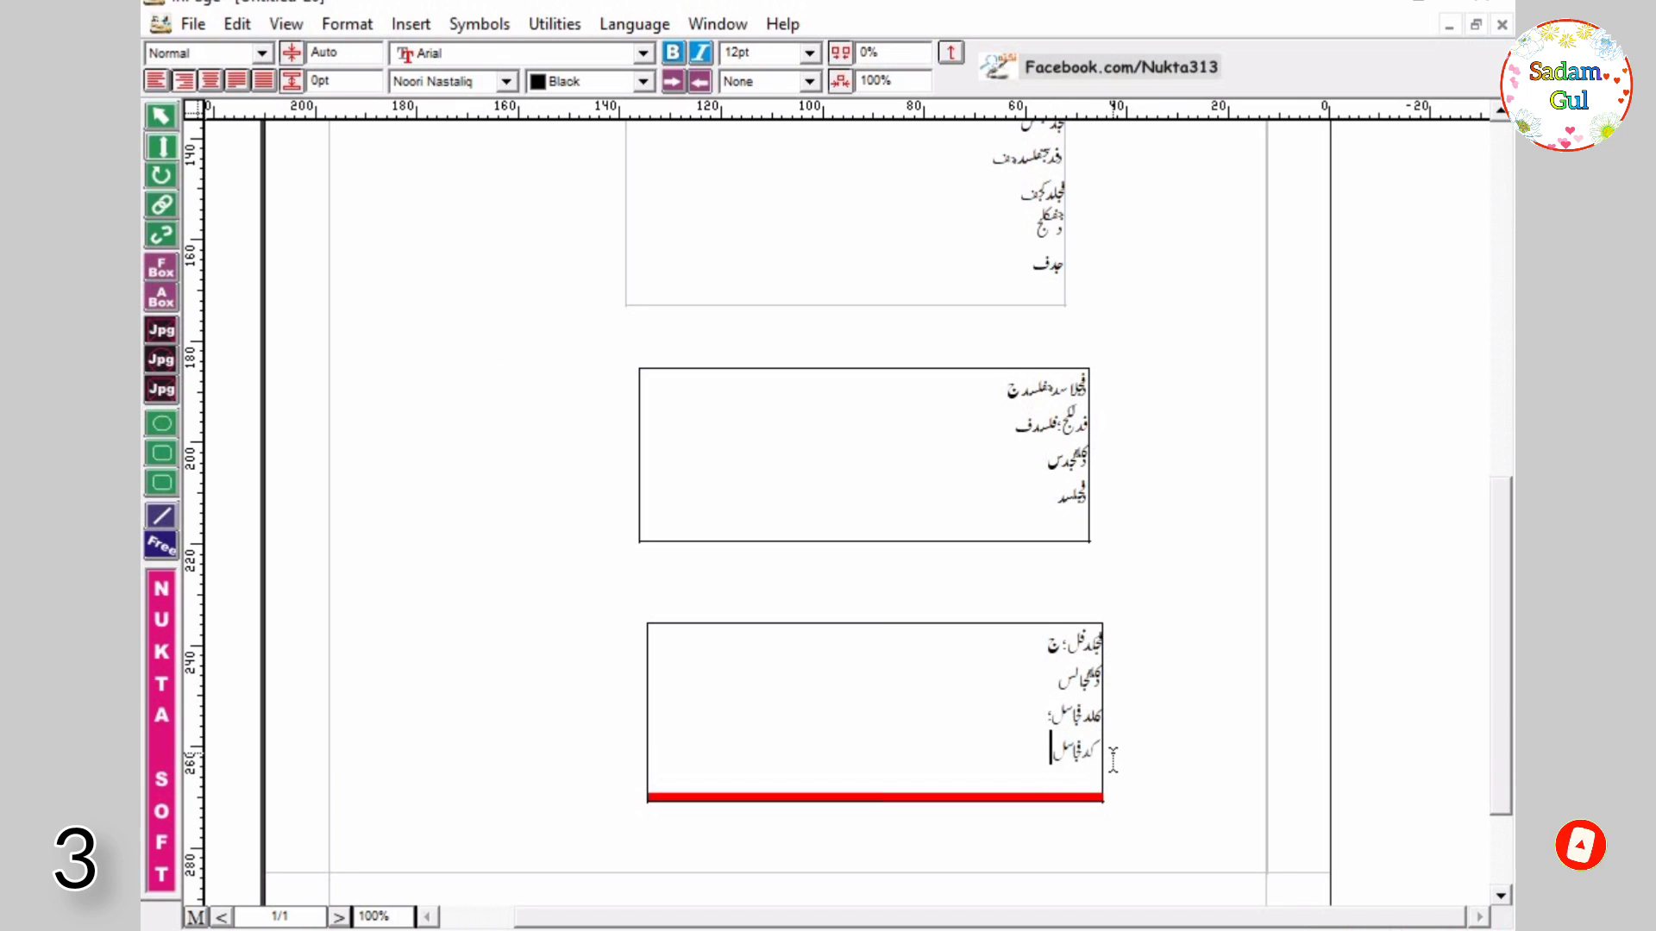
key(BackSpace)
key(BackSpace)
key(BackSpace)
key(BackSpace)
key(BackSpace)
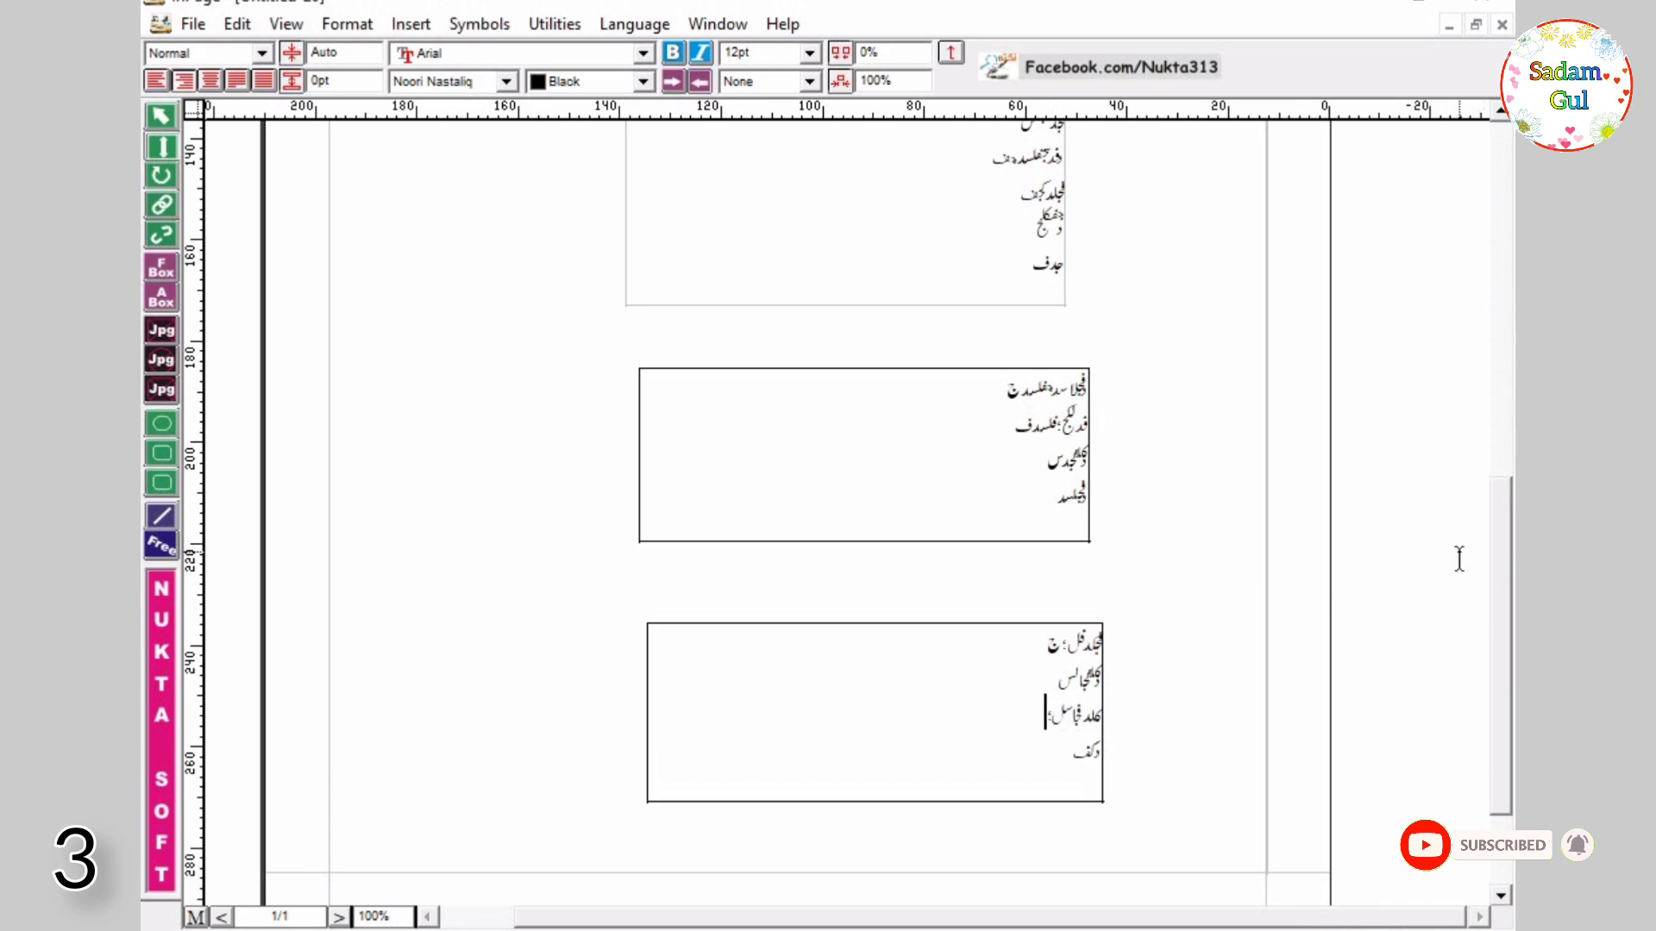
Step: Unlink the second text box from the first, and the fourth text box from the third
drag(1508, 533, 1511, 477)
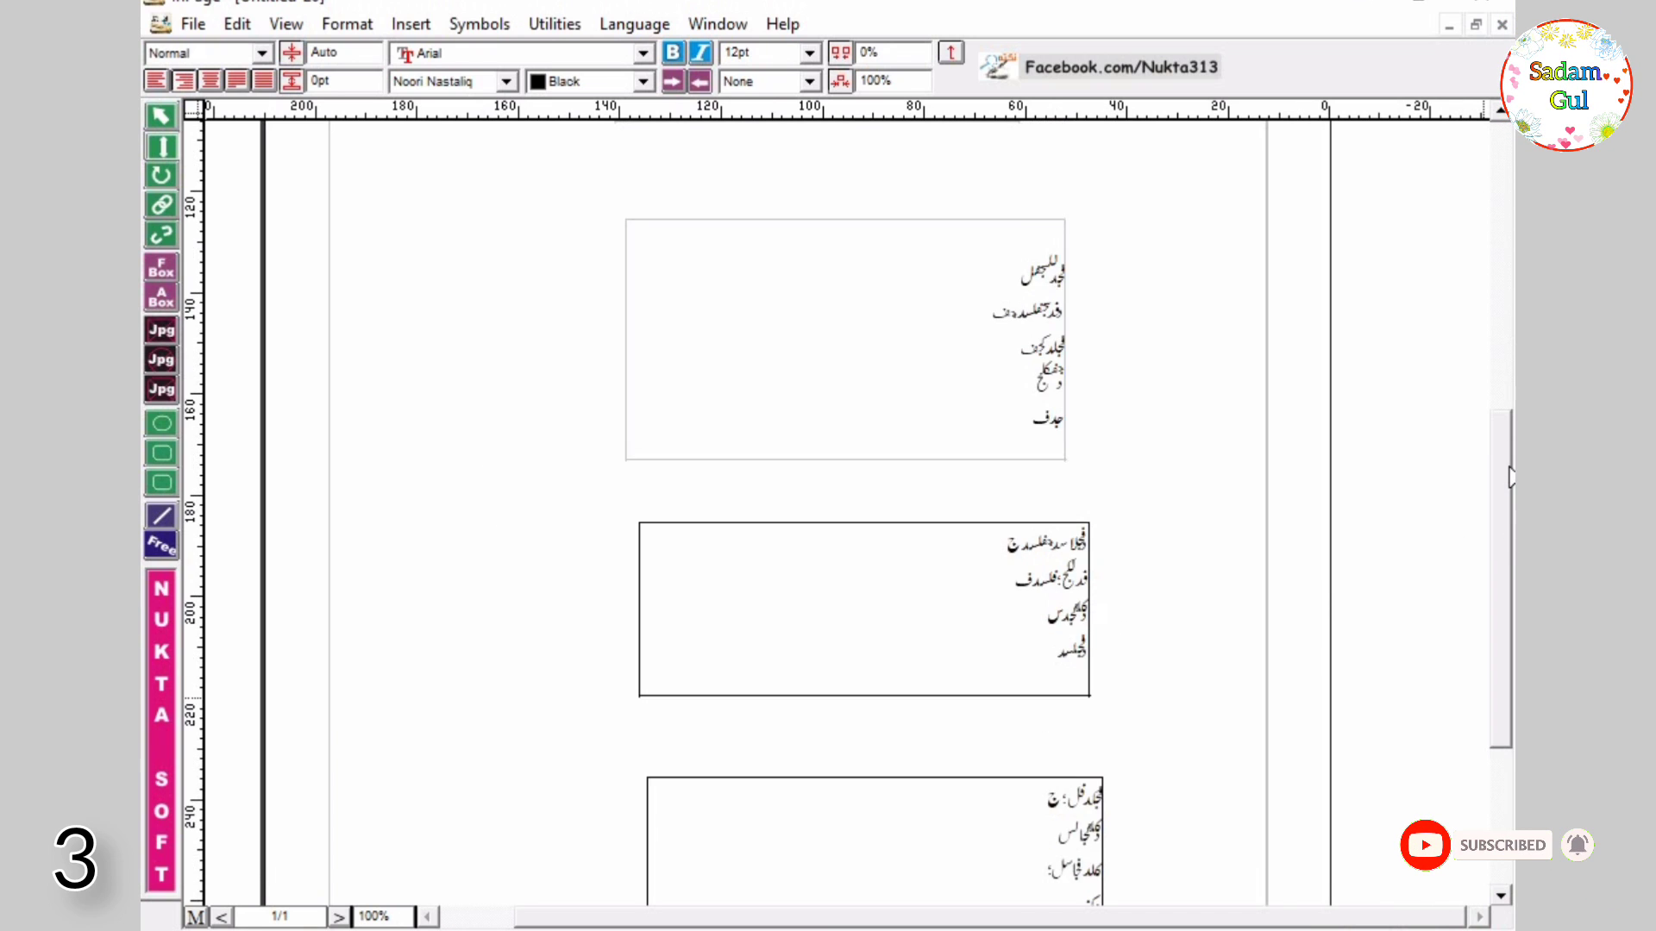
key(F5)
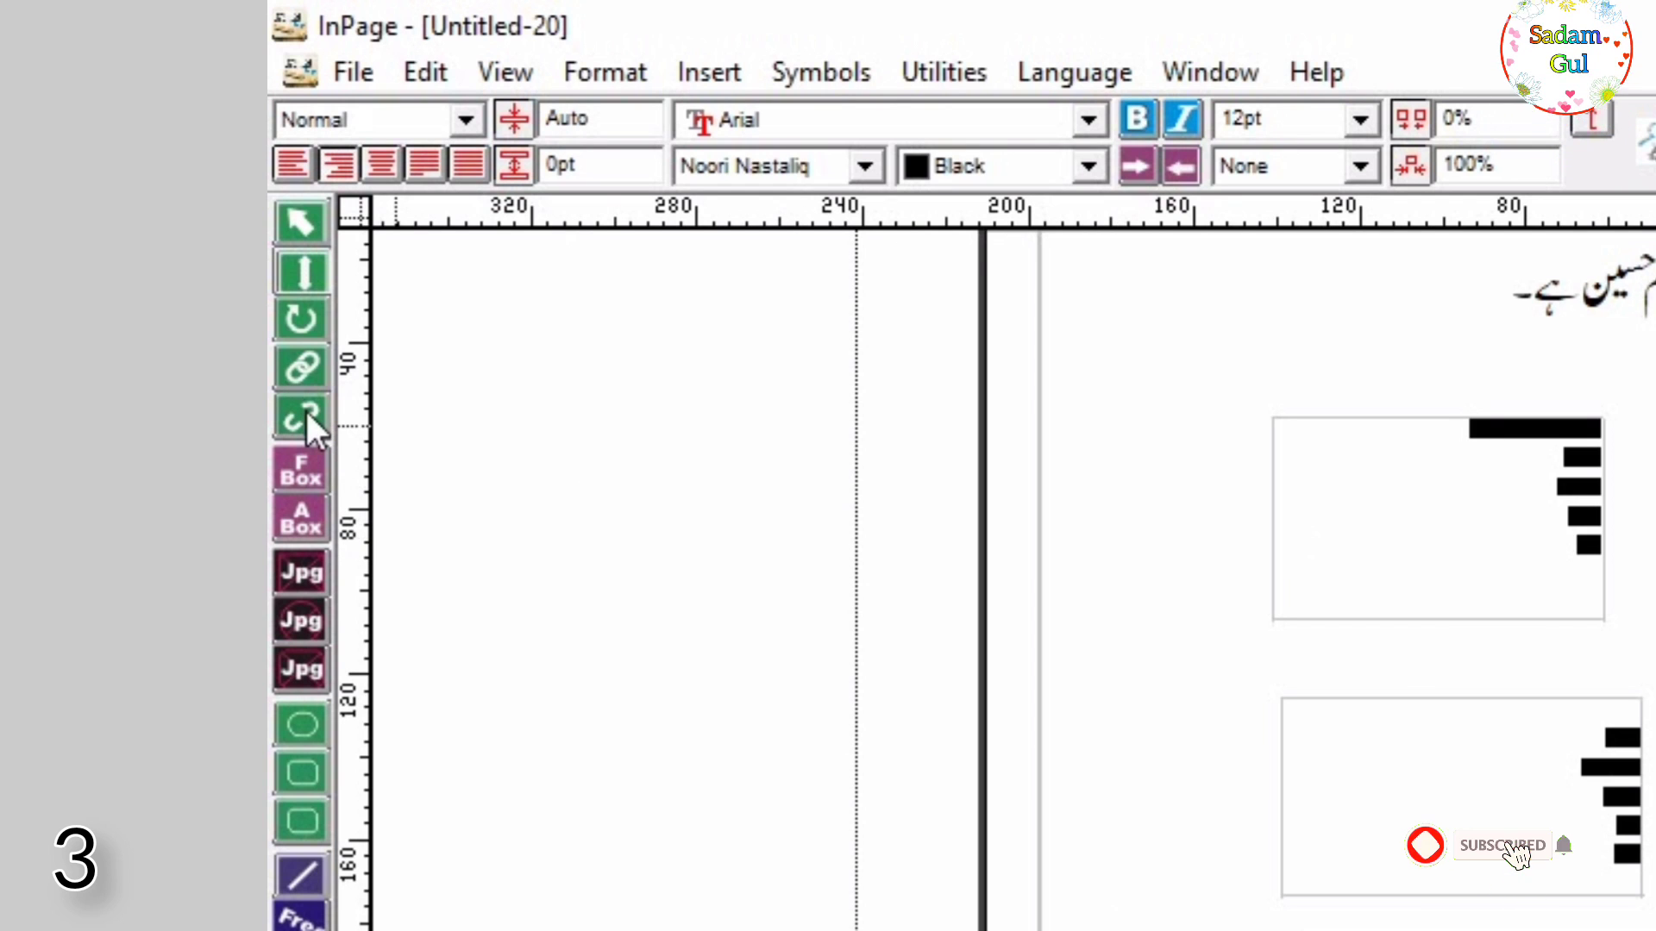
click(293, 418)
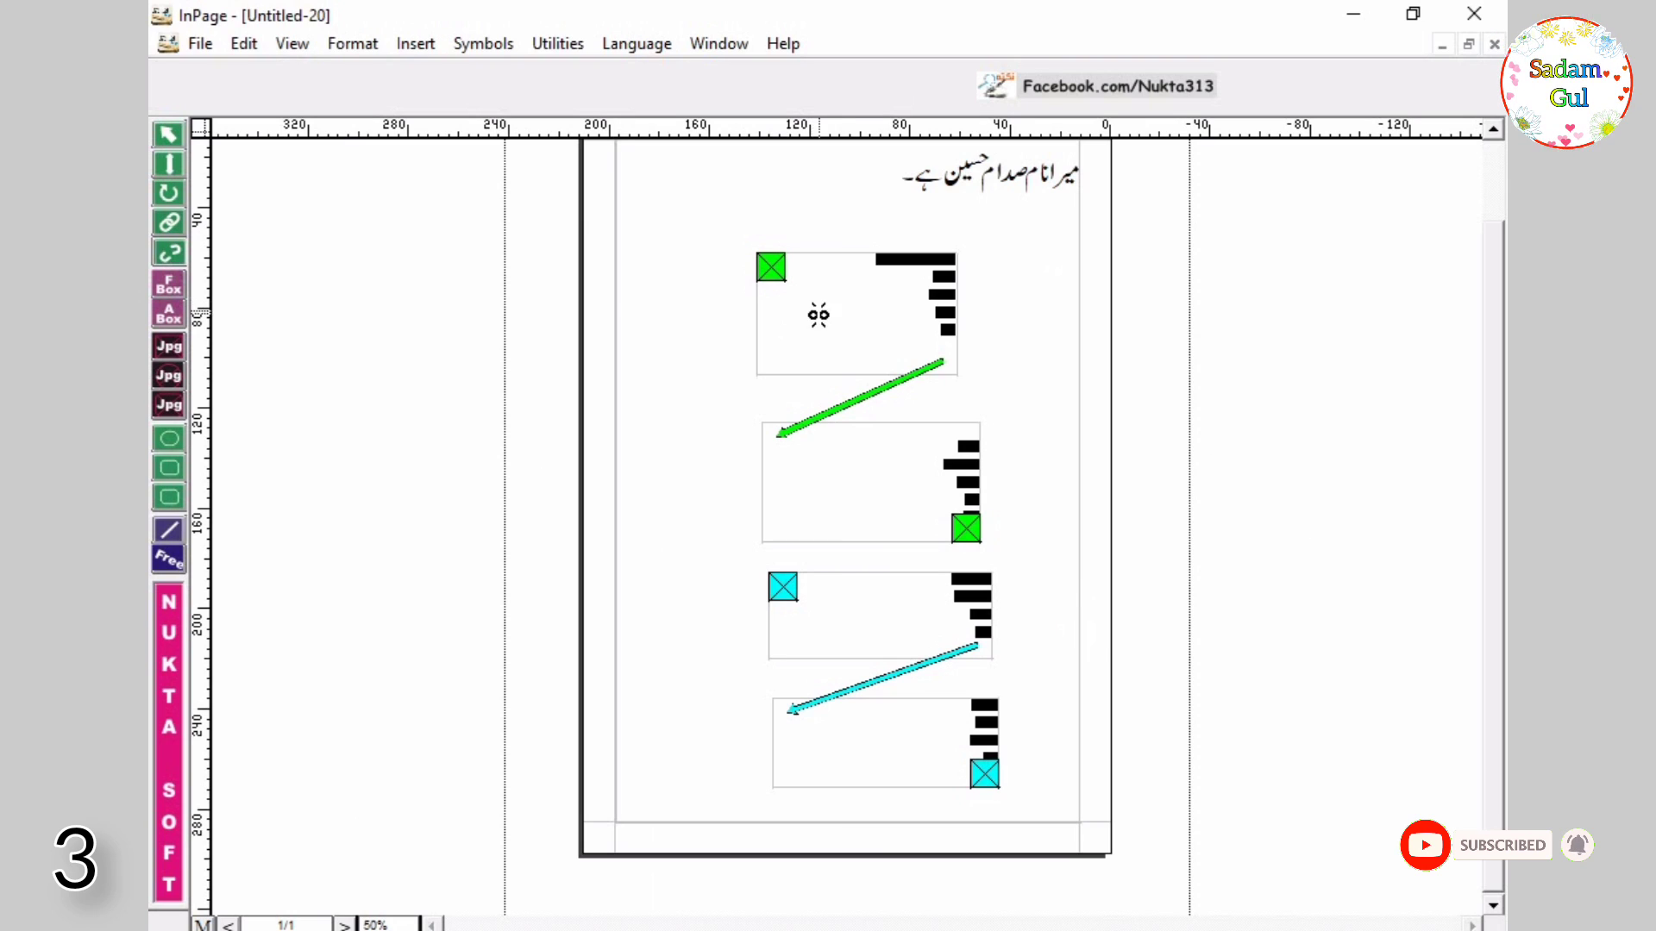
click(871, 489)
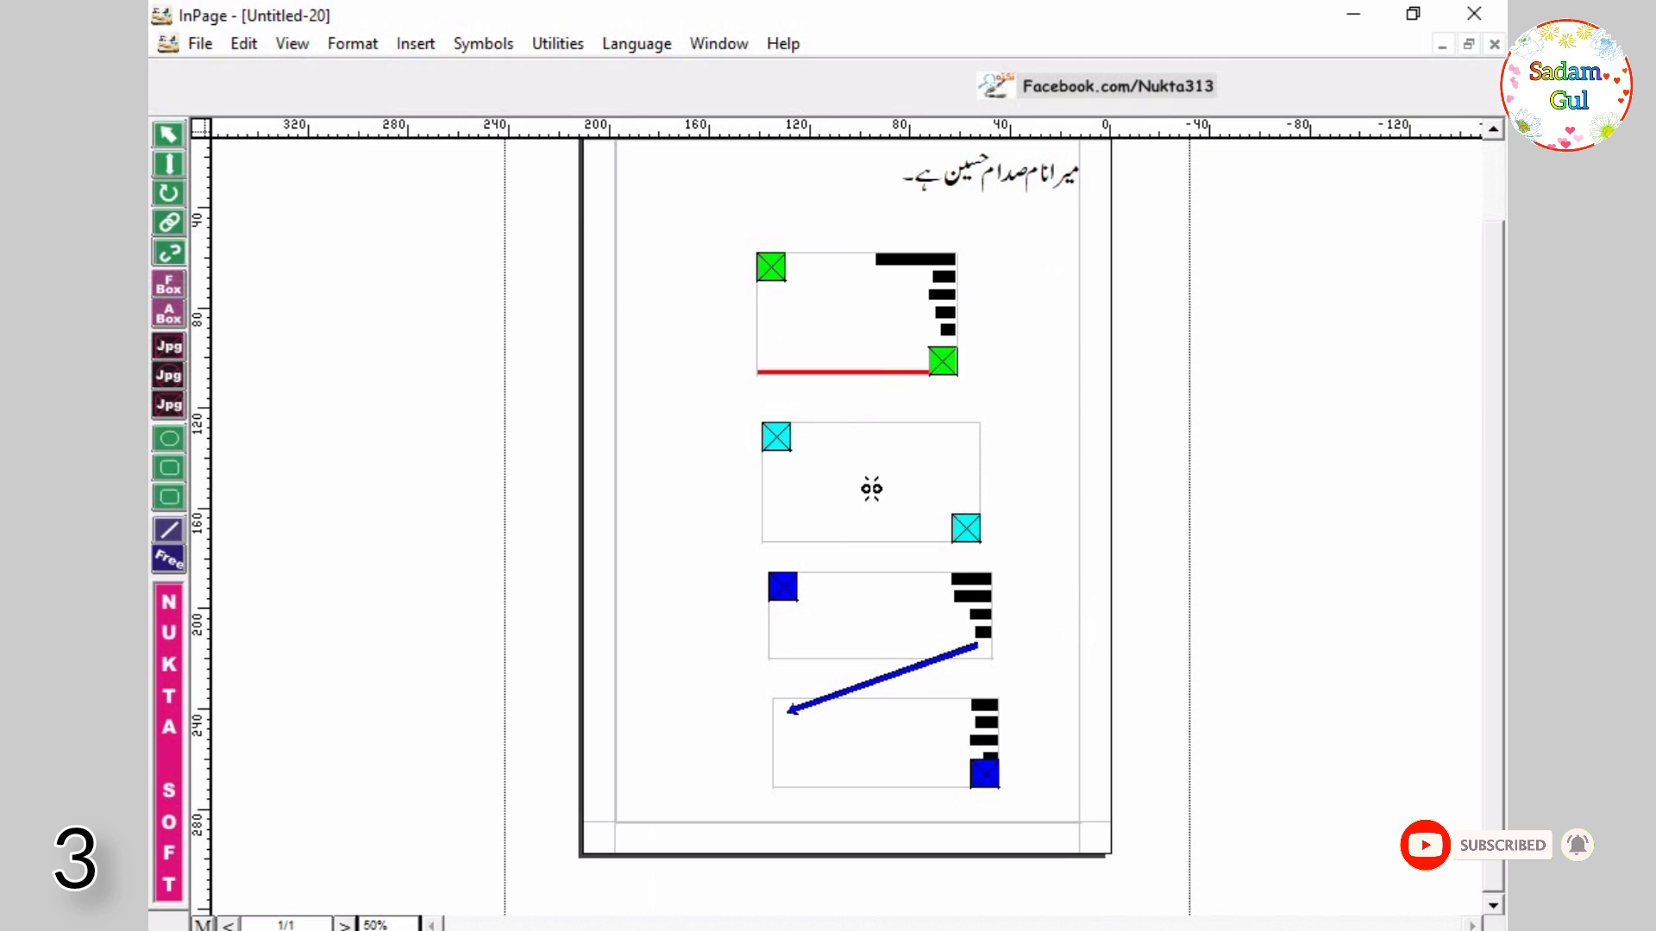
click(902, 764)
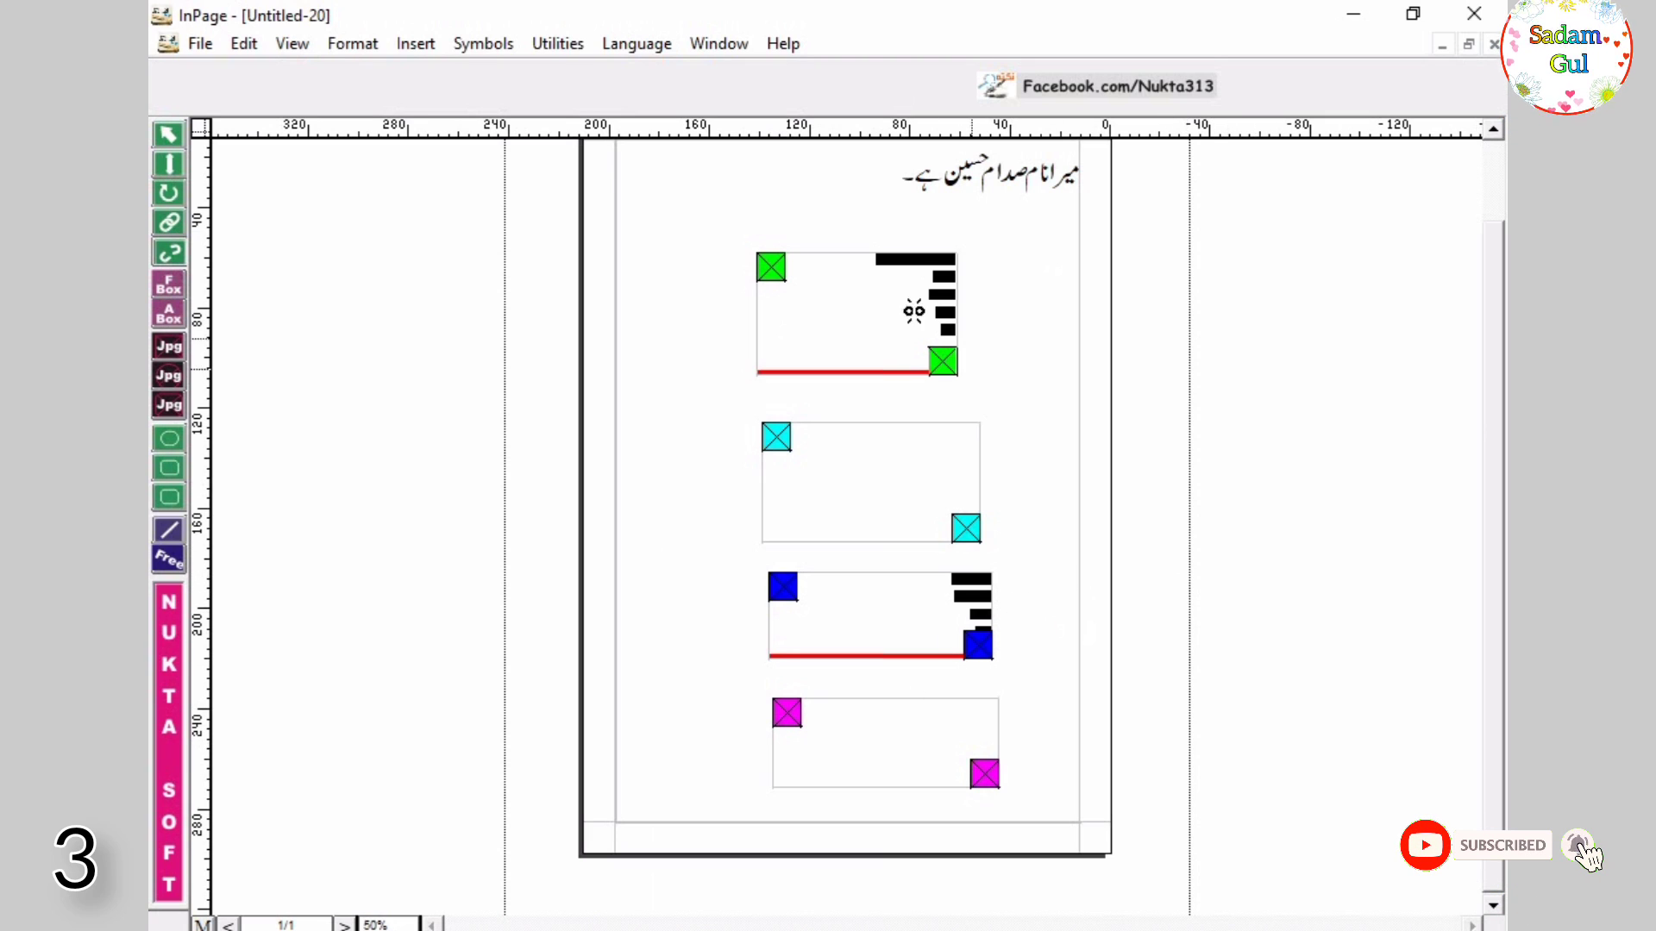
Step: Examine the unlinked text boxes down the page at 100% zoom with the selection tool active
click(169, 136)
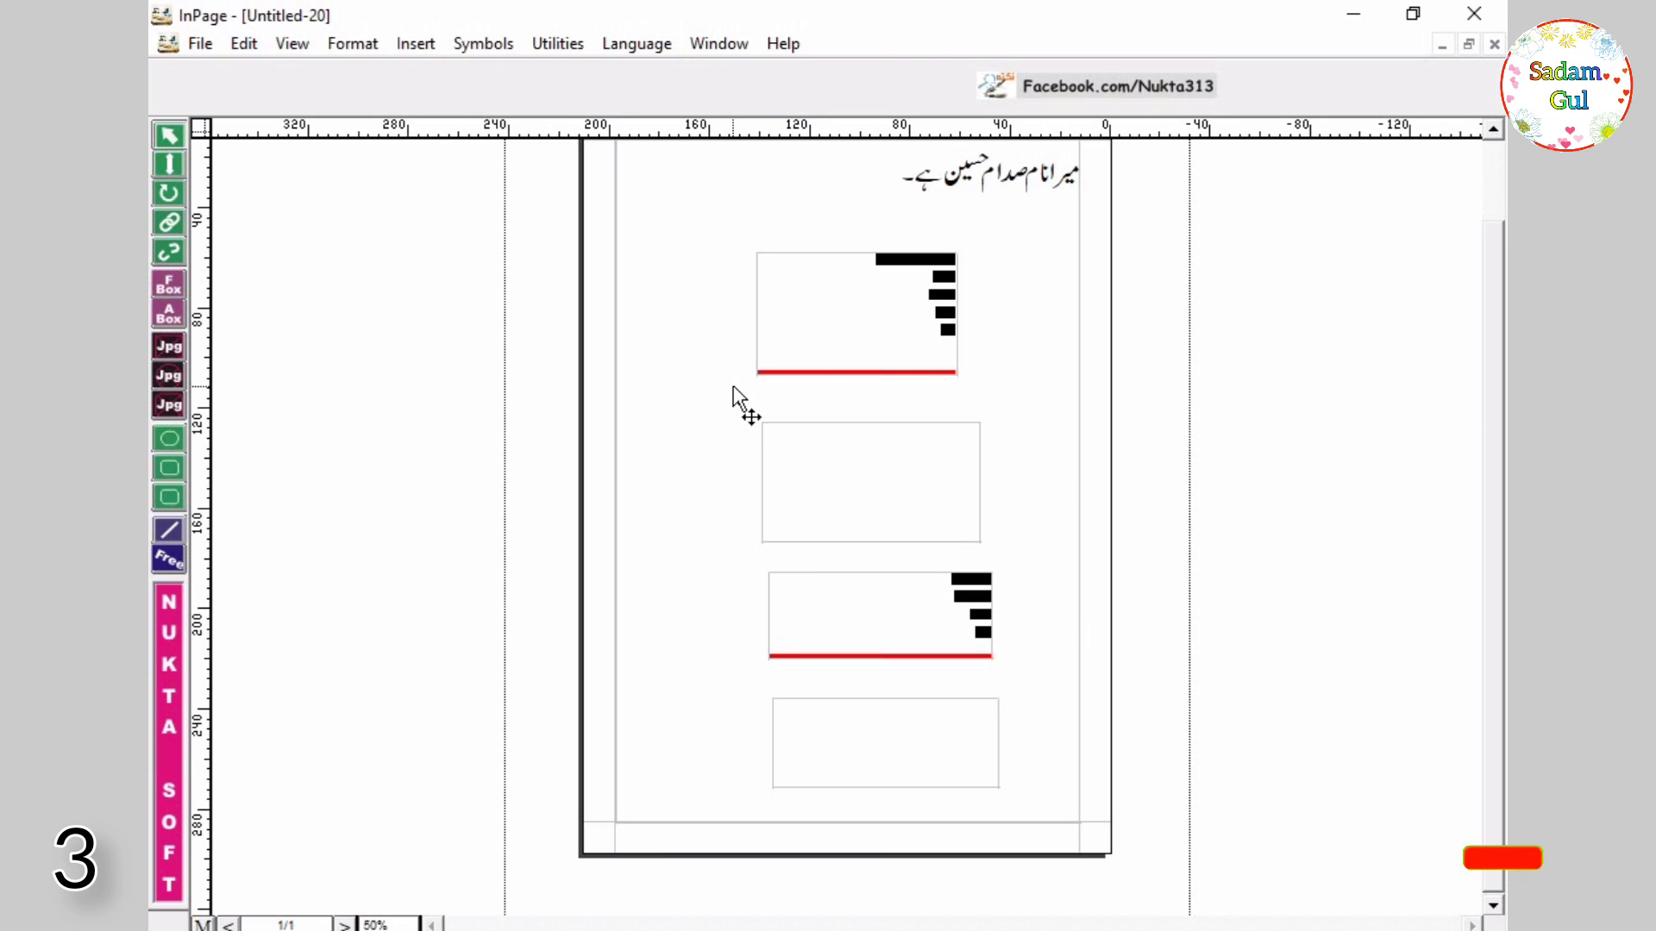
key(ctrl+1)
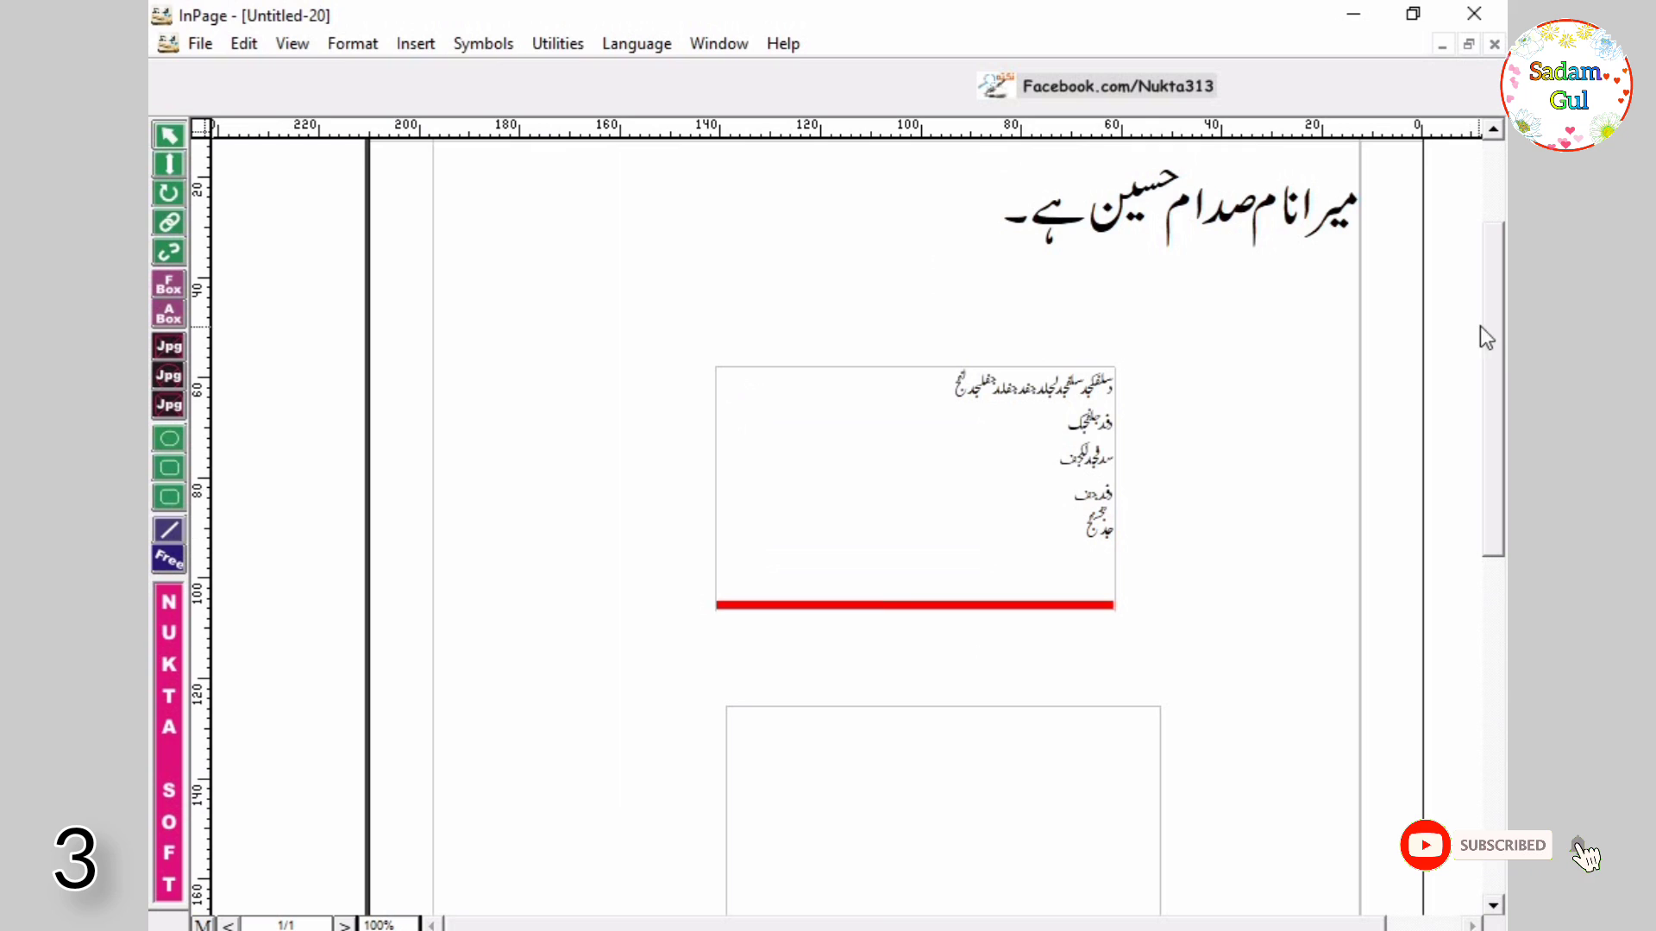
drag(1503, 379, 1503, 487)
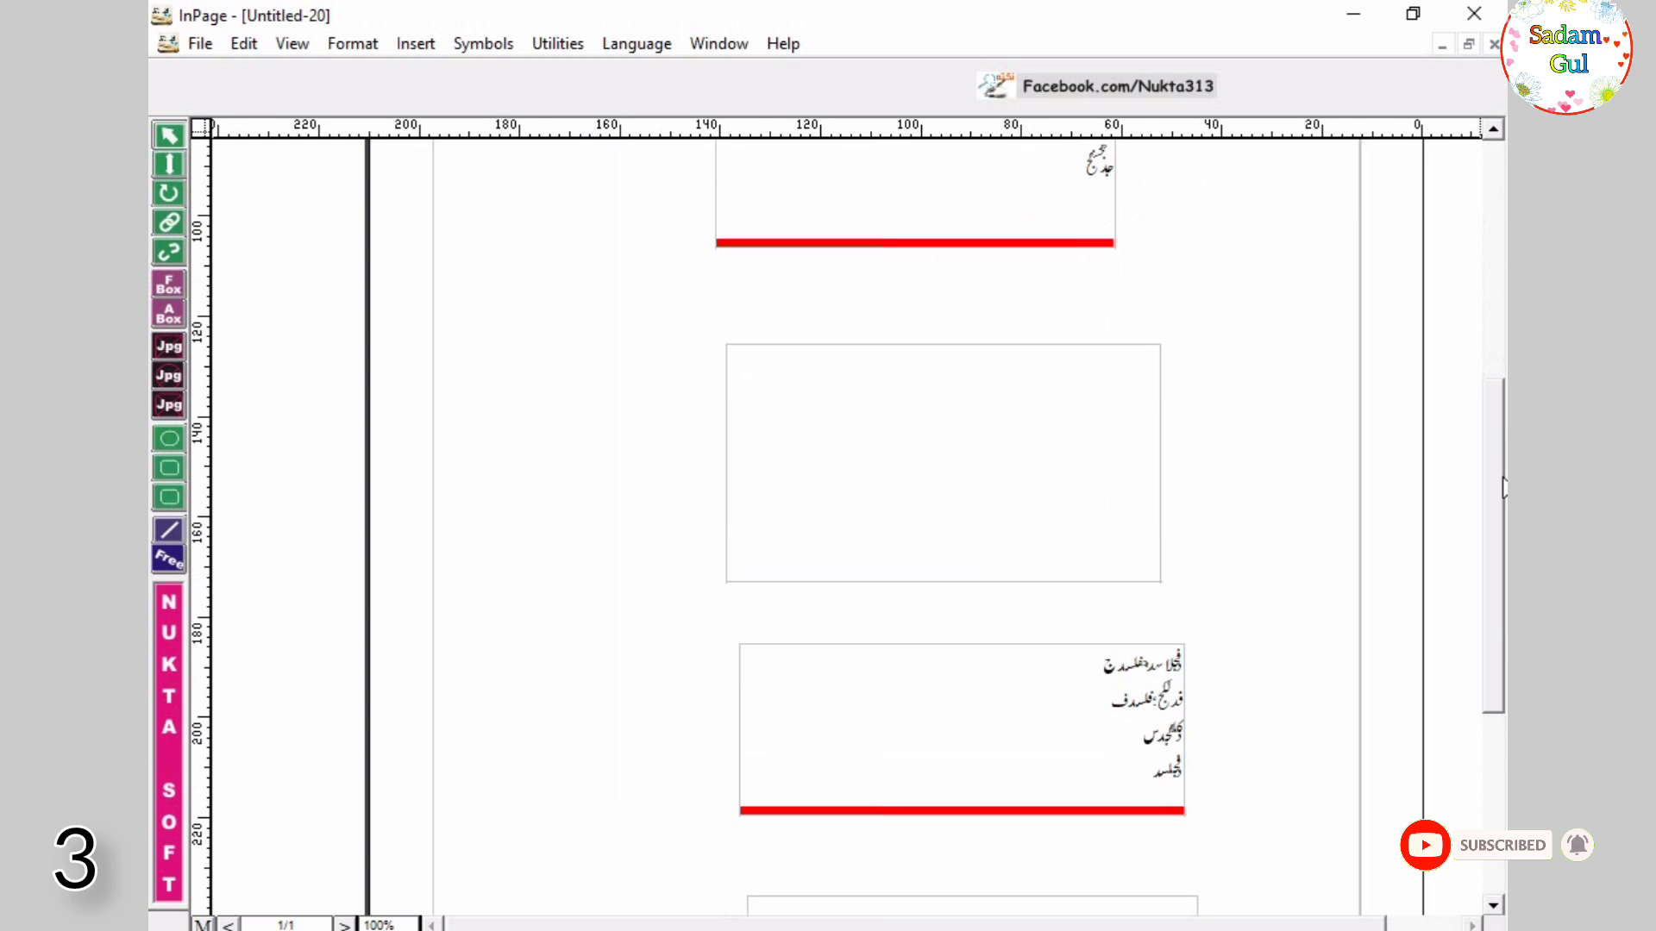